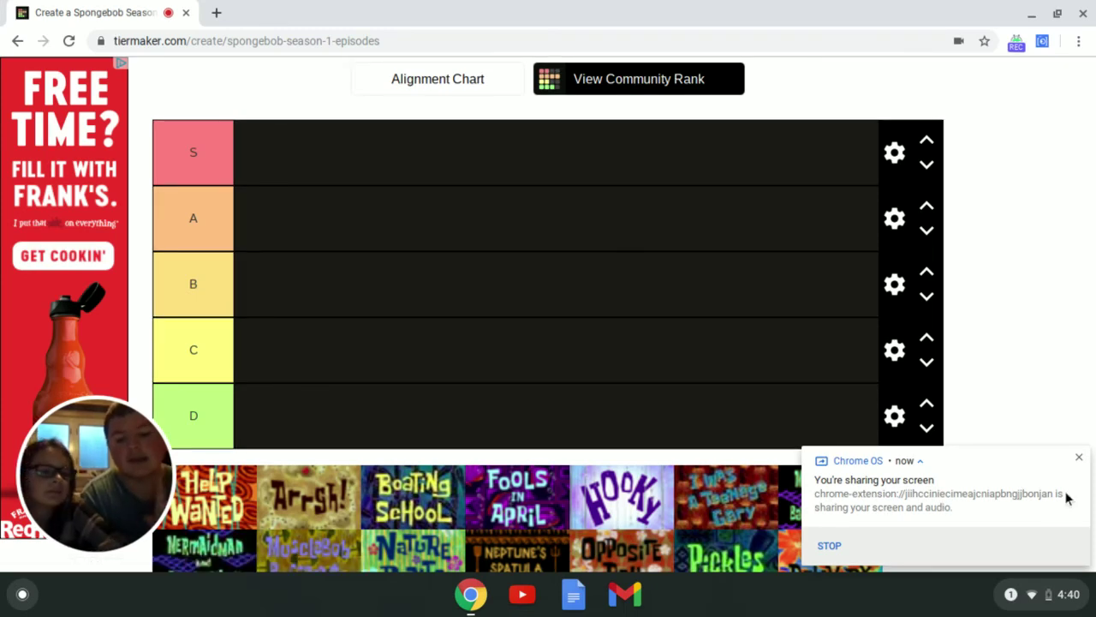
Step: Dismiss the screen-sharing notice and skim the unranked episode title cards
left_click(1079, 457)
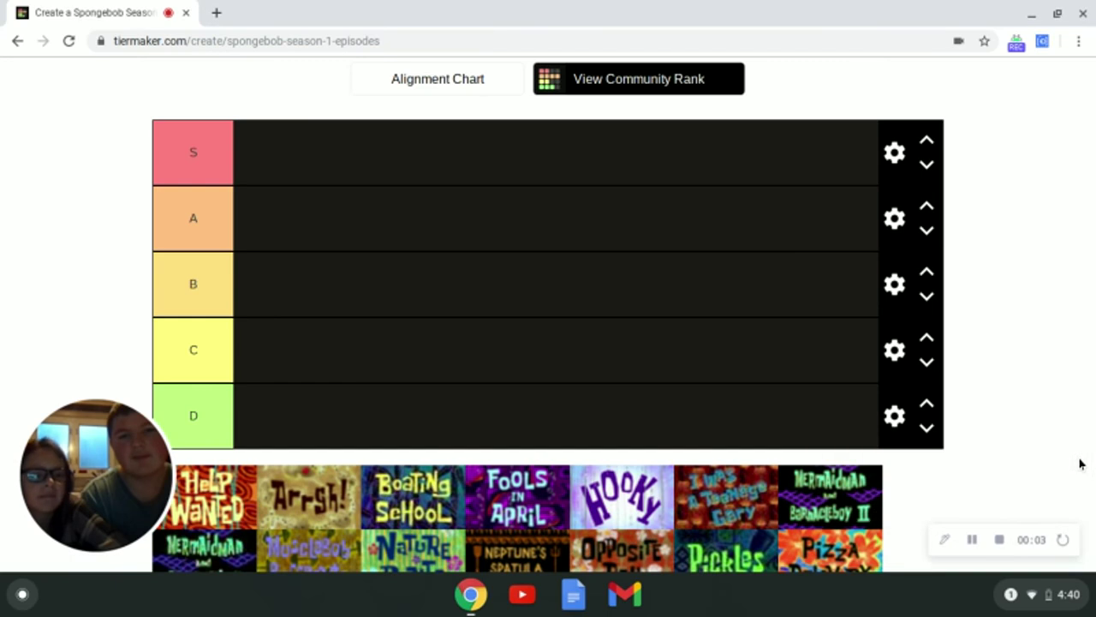
scroll(436, 294, "down", 1)
scroll(436, 294, "down", 1)
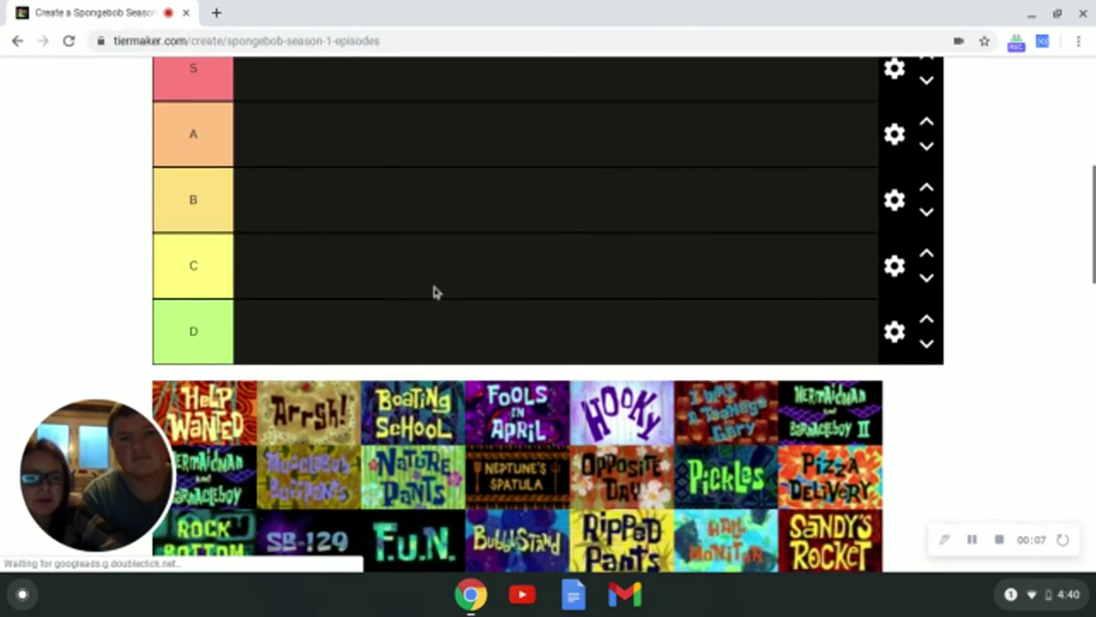
scroll(436, 294, "down", 2)
scroll(472, 336, "down", 3)
scroll(874, 379, "up", 1)
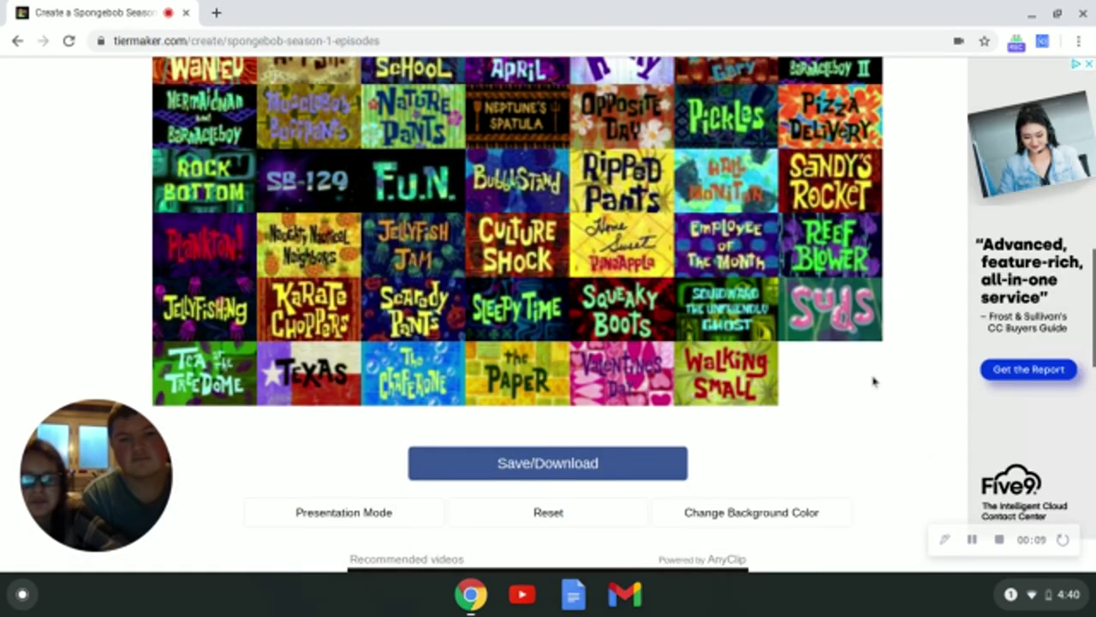
scroll(872, 377, "up", 6)
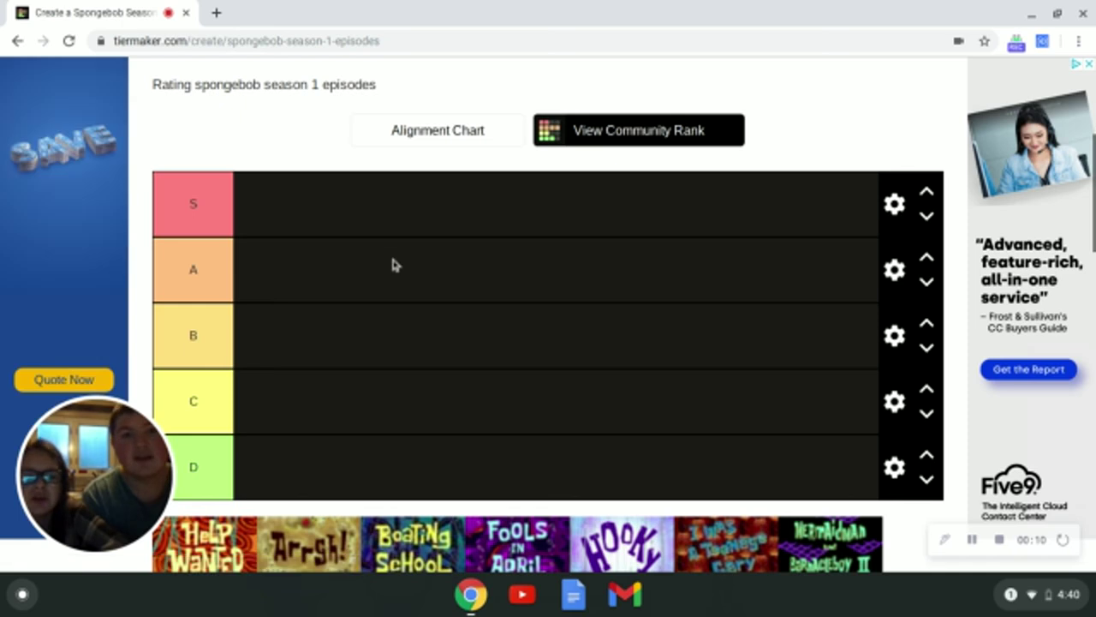
Step: Scroll down through the remaining episode cards and back up to the empty S–D tiers
scroll(392, 264, "down", 1)
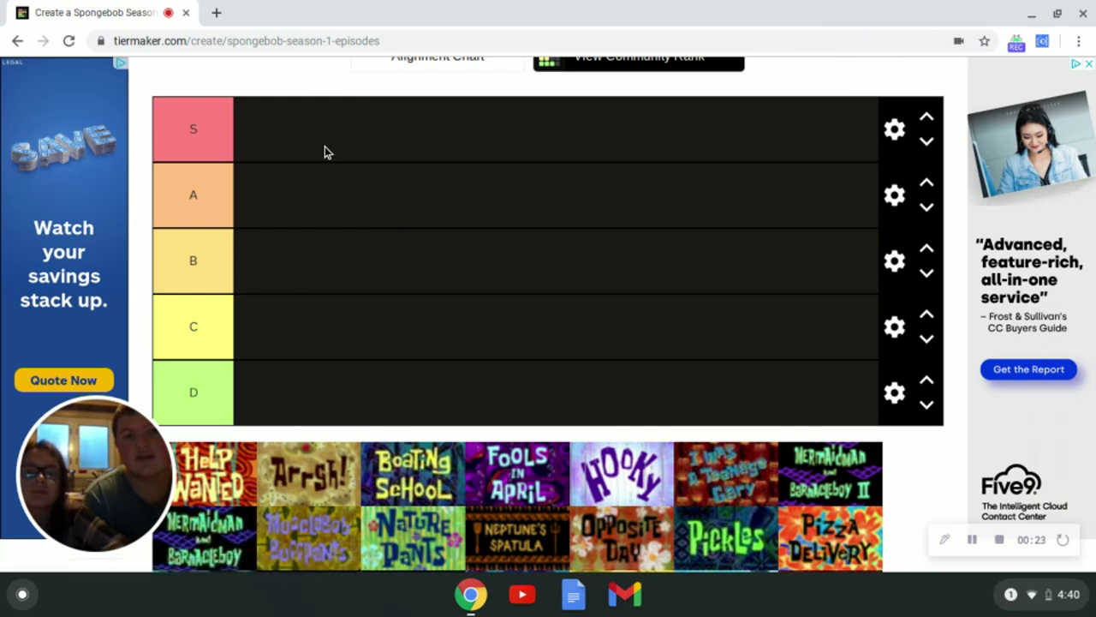
scroll(822, 325, "down", 1)
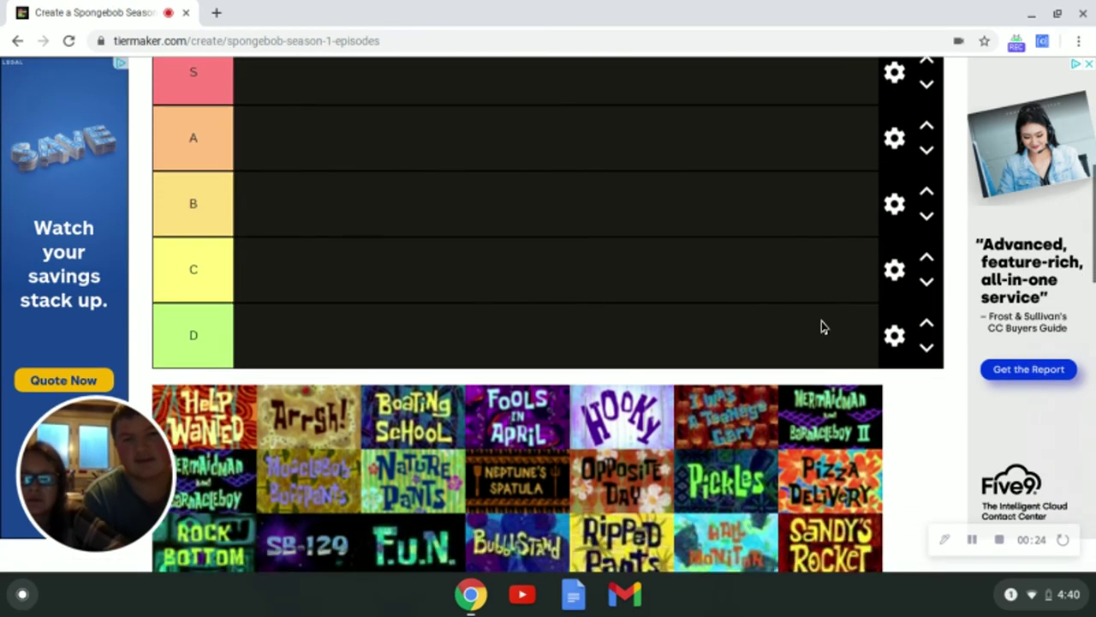
scroll(856, 326, "down", 1)
scroll(913, 328, "down", 2)
scroll(913, 329, "down", 1)
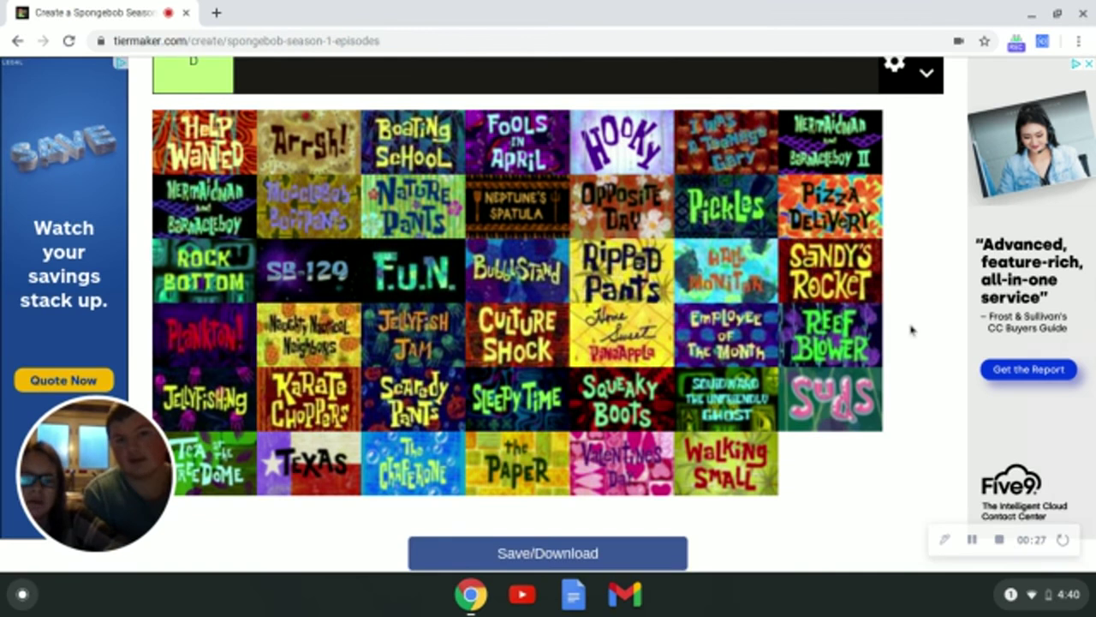
scroll(913, 329, "up", 1)
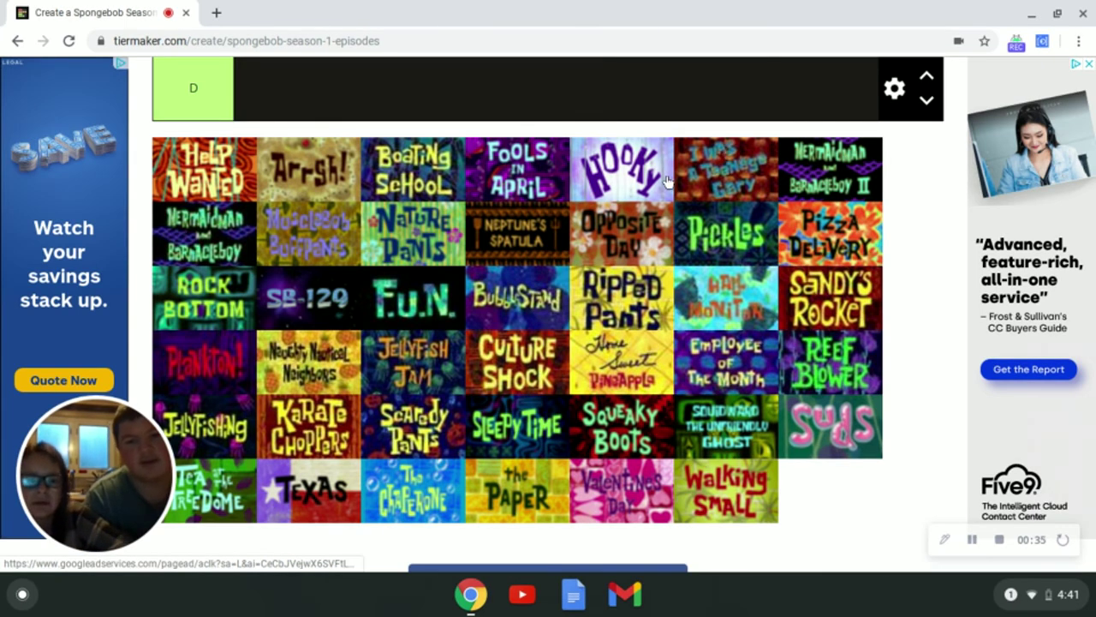
scroll(514, 240, "up", 3)
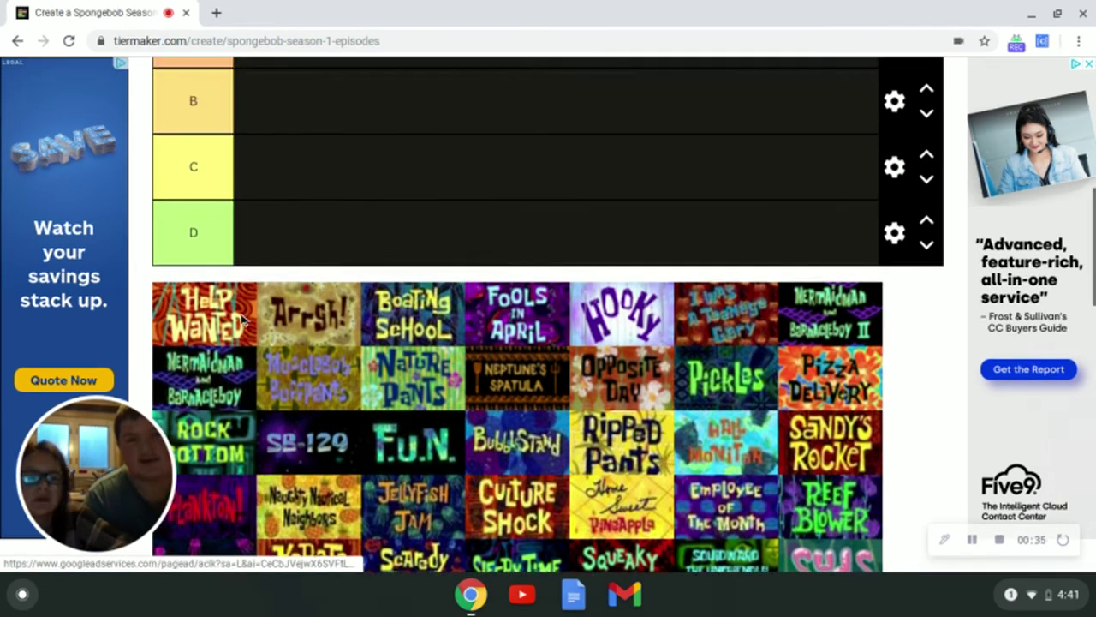
scroll(244, 318, "up", 1)
scroll(236, 394, "up", 2)
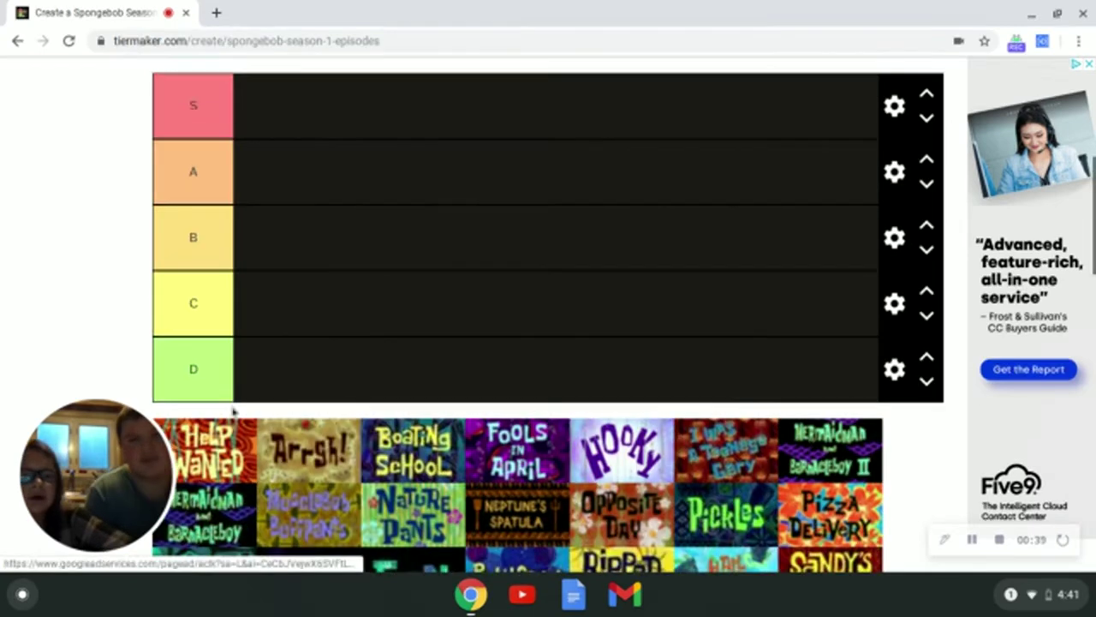
Step: Place Help Wanted in tier B and Arrgh! in tier A
mouse_move(249, 428)
left_mouse_down()
mouse_move(308, 259)
mouse_move(362, 209)
mouse_move(351, 213)
left_mouse_up()
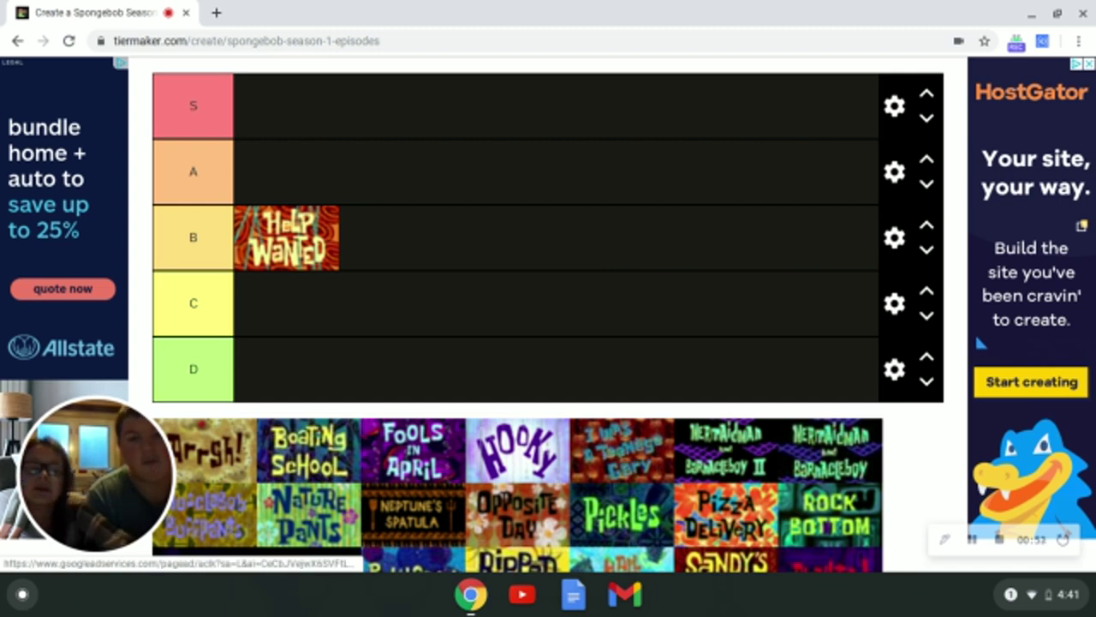
scroll(324, 260, "down", 2)
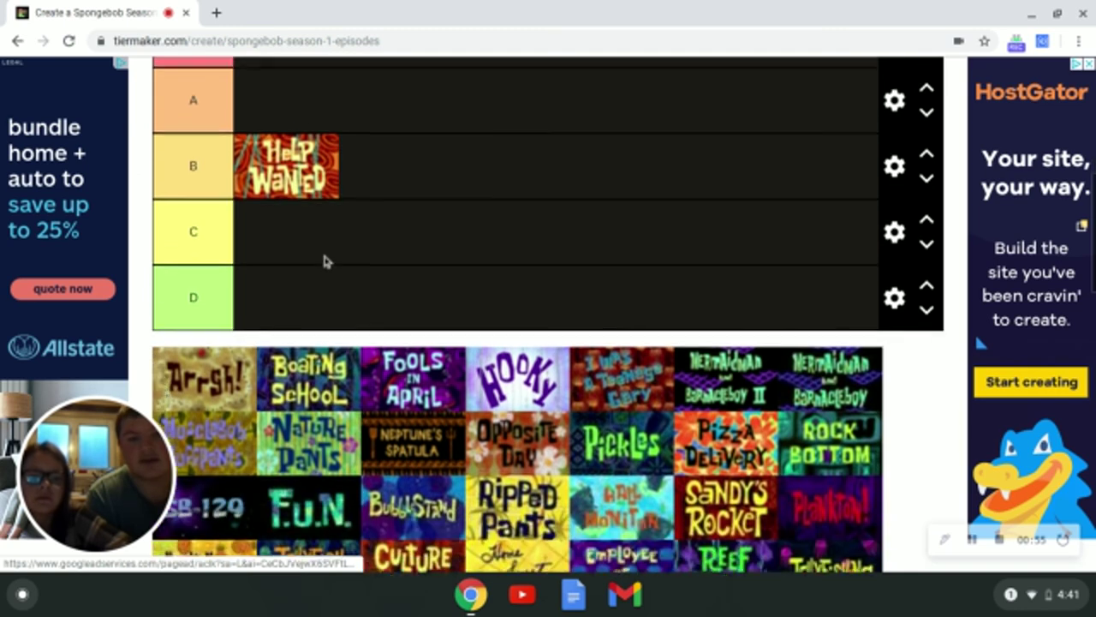
scroll(326, 263, "down", 2)
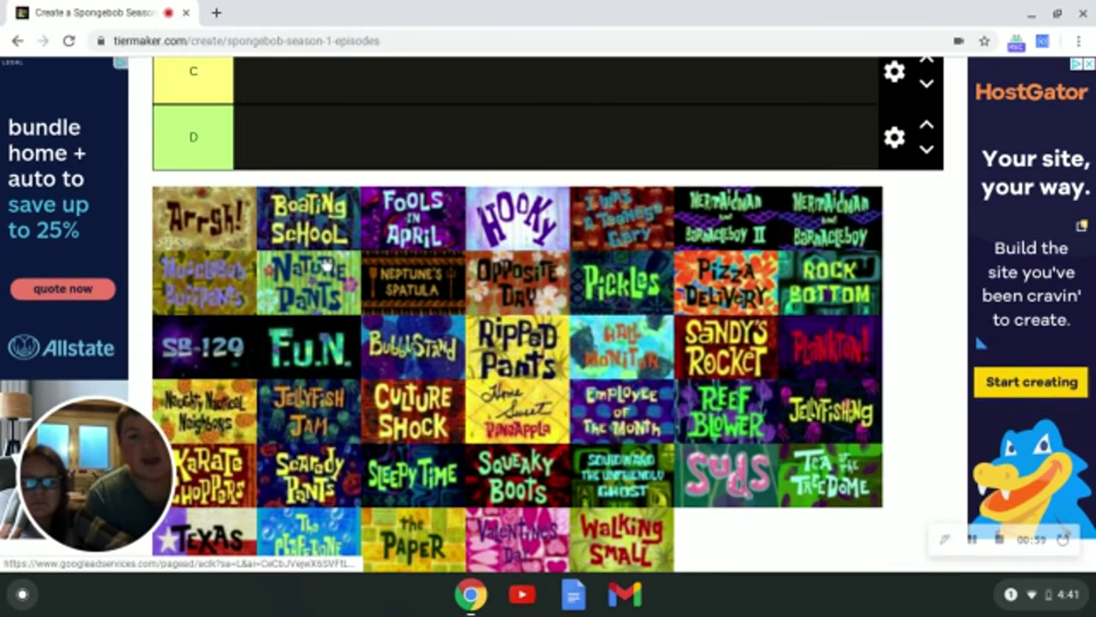
left_click_drag(227, 224, 343, 199)
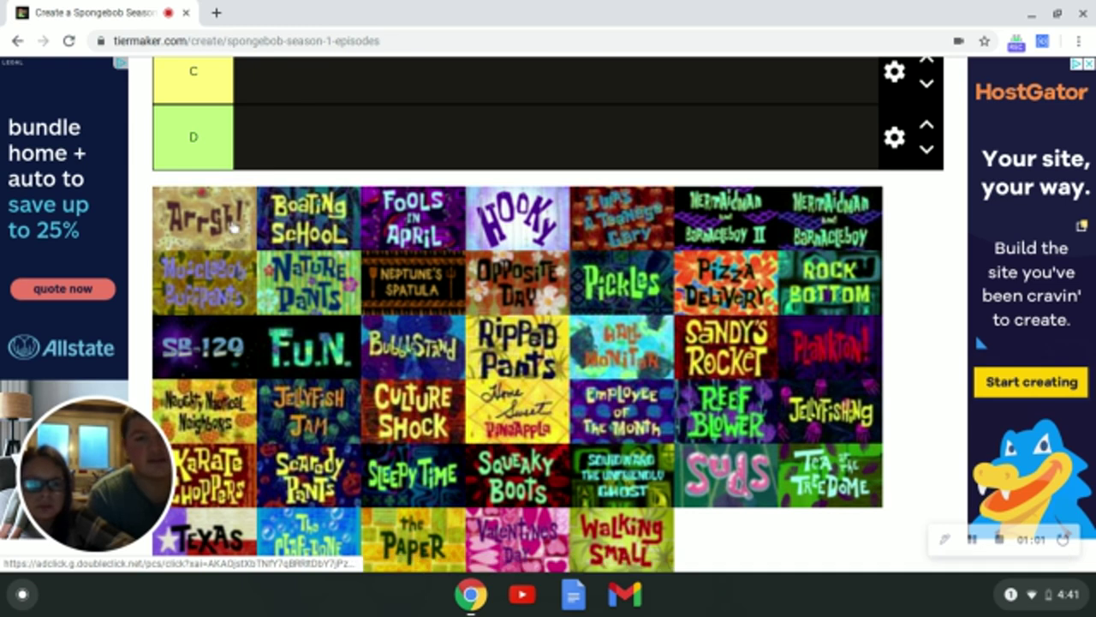
scroll(318, 183, "up", 2)
scroll(343, 199, "up", 2)
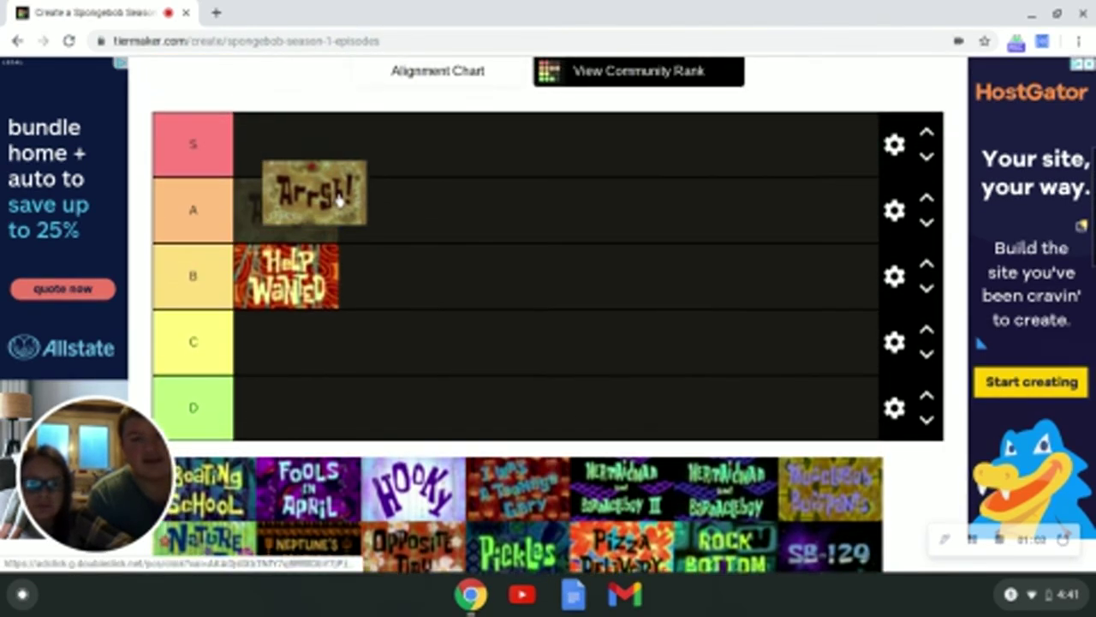
left_click_drag(342, 199, 304, 212)
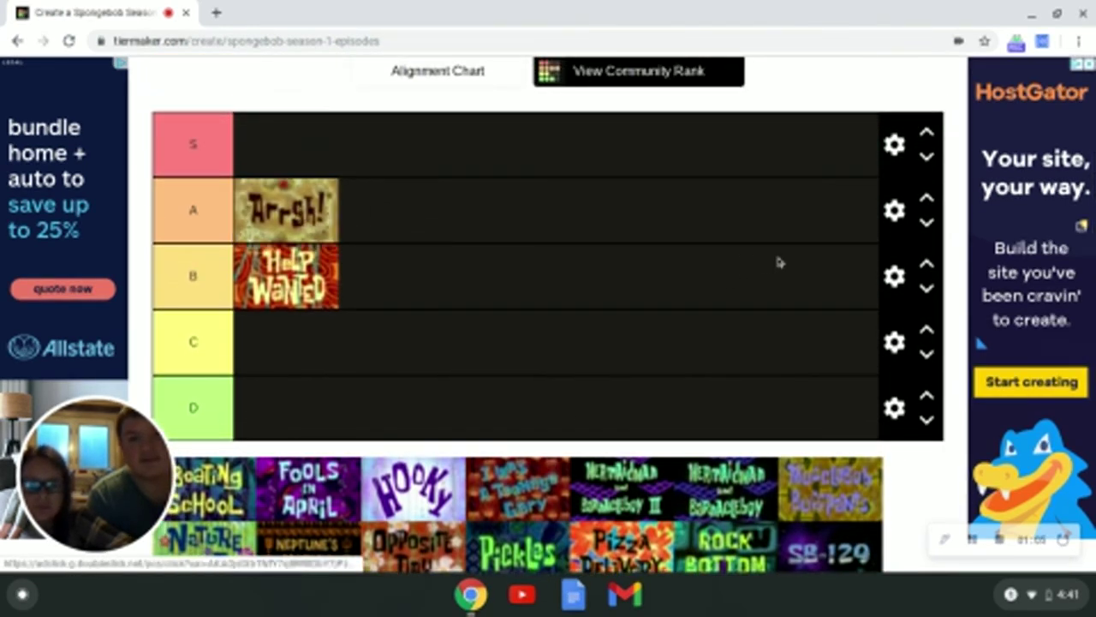
Step: Find Boating School in the pool and move it into tier C
scroll(788, 268, "down", 1)
scroll(788, 268, "down", 2)
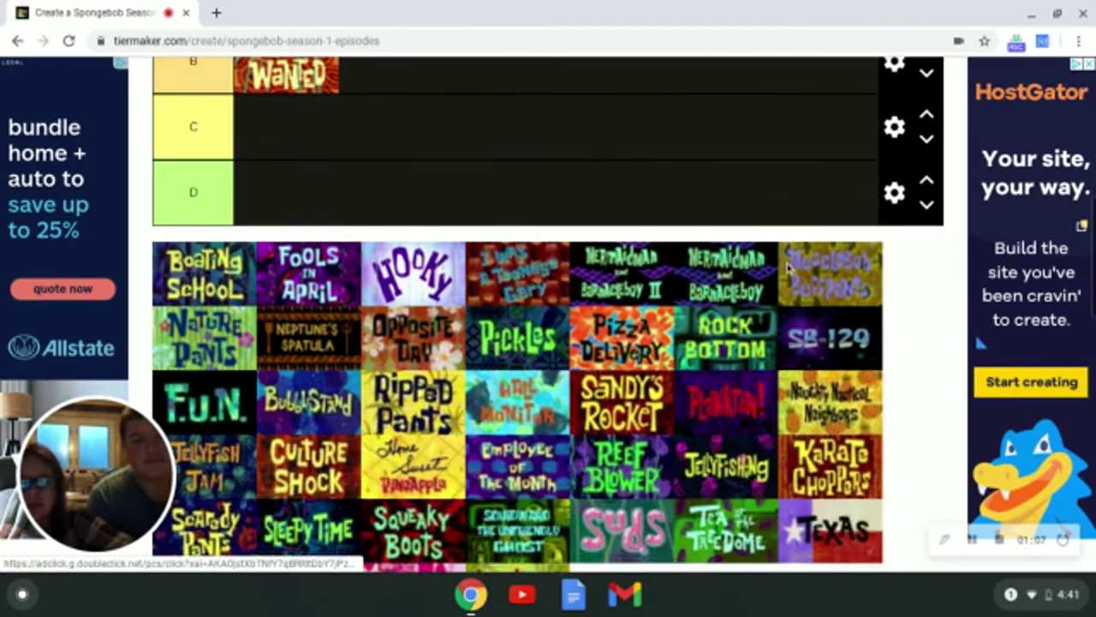
scroll(786, 270, "down", 1)
scroll(785, 272, "down", 1)
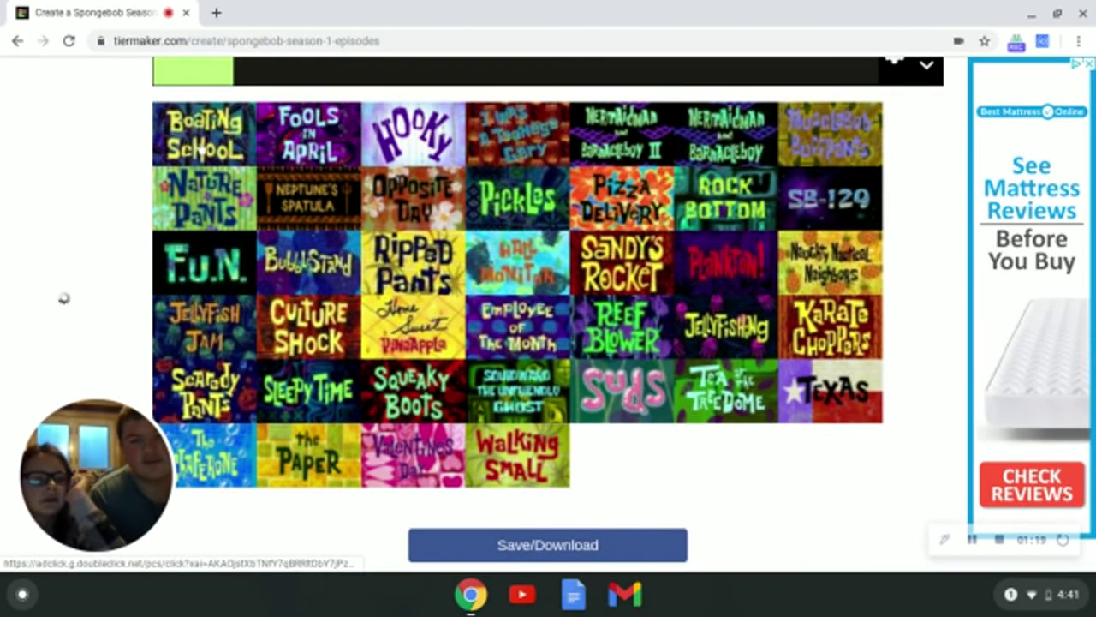
scroll(203, 147, "up", 1)
scroll(206, 214, "up", 1)
scroll(212, 326, "up", 2)
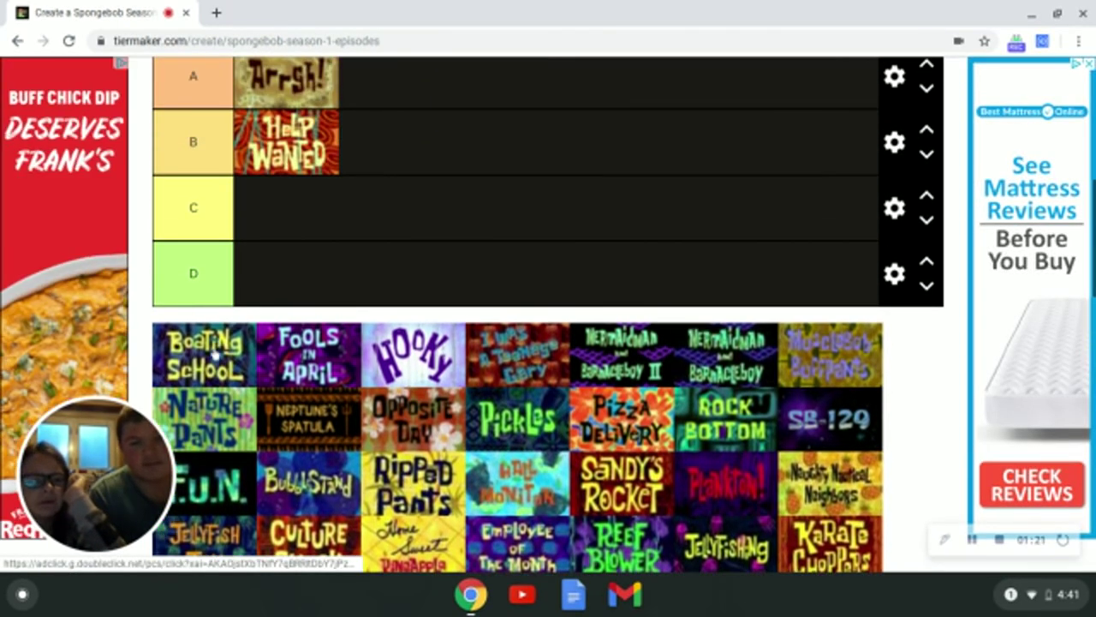
left_click_drag(214, 354, 303, 205)
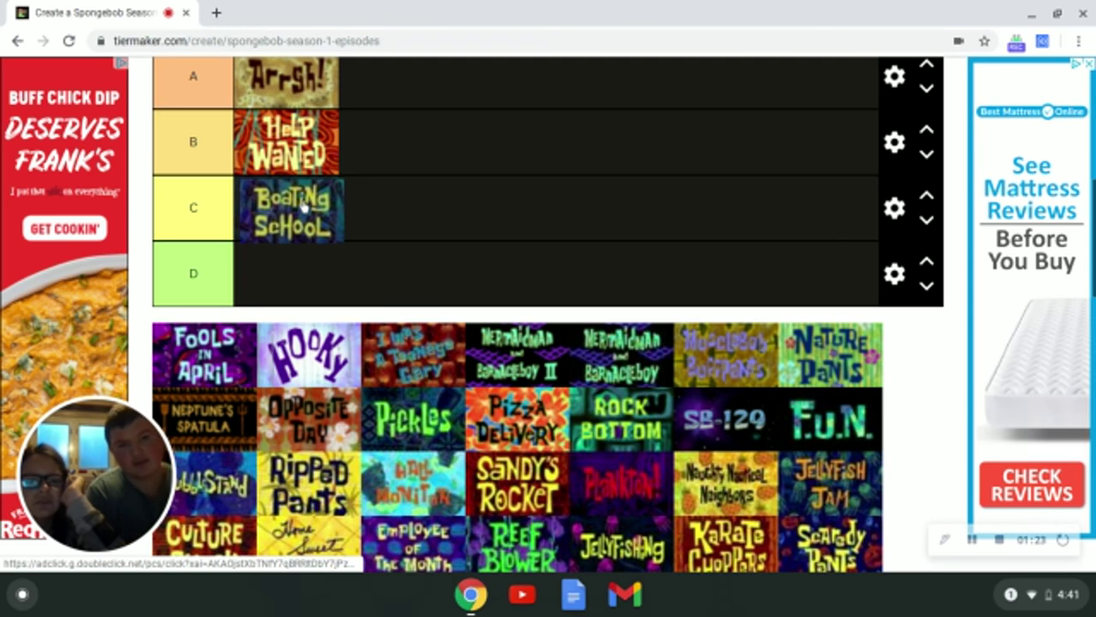
Step: Settle Boating School in tier C
left_click_drag(302, 206, 301, 208)
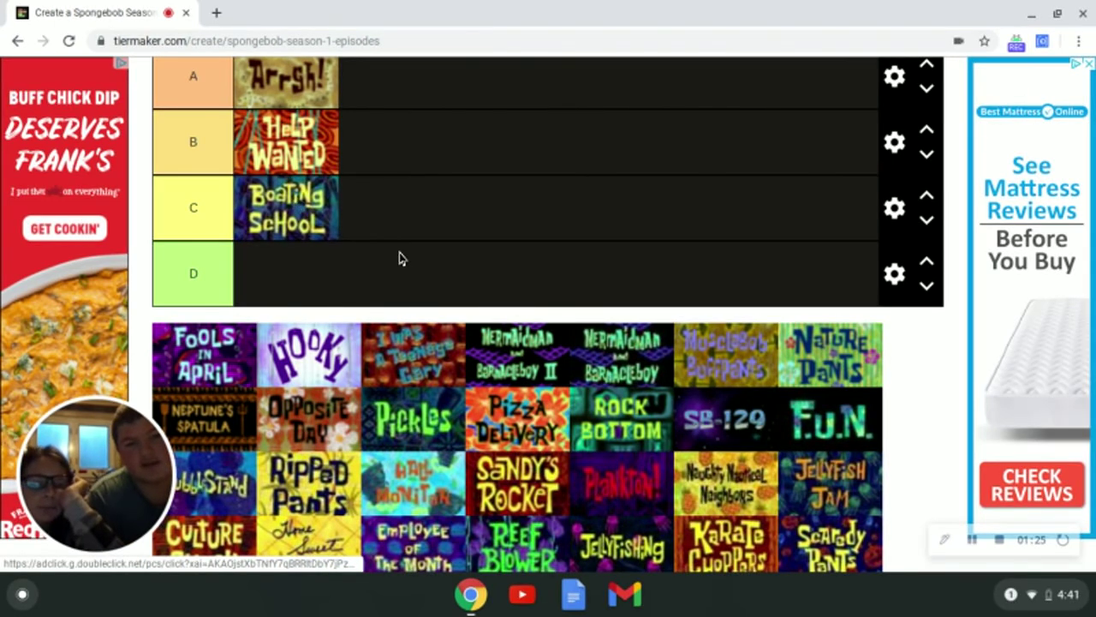
scroll(399, 258, "down", 1)
scroll(399, 258, "up", 2)
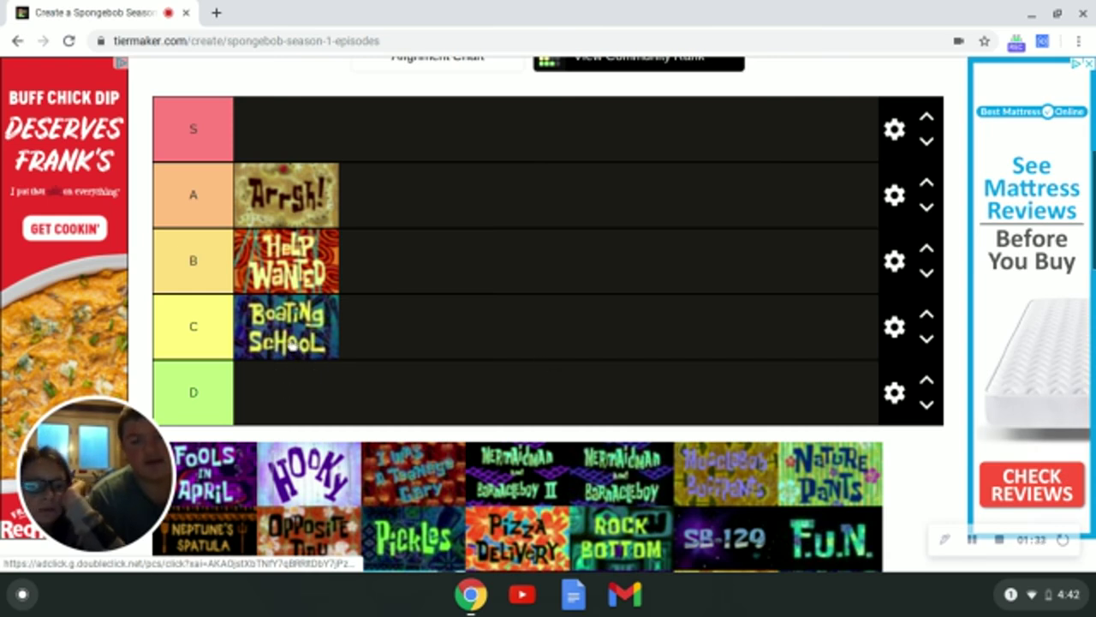
Step: Add Fools in April to tier C beside Boating School
scroll(290, 343, "down", 1)
scroll(291, 342, "down", 3)
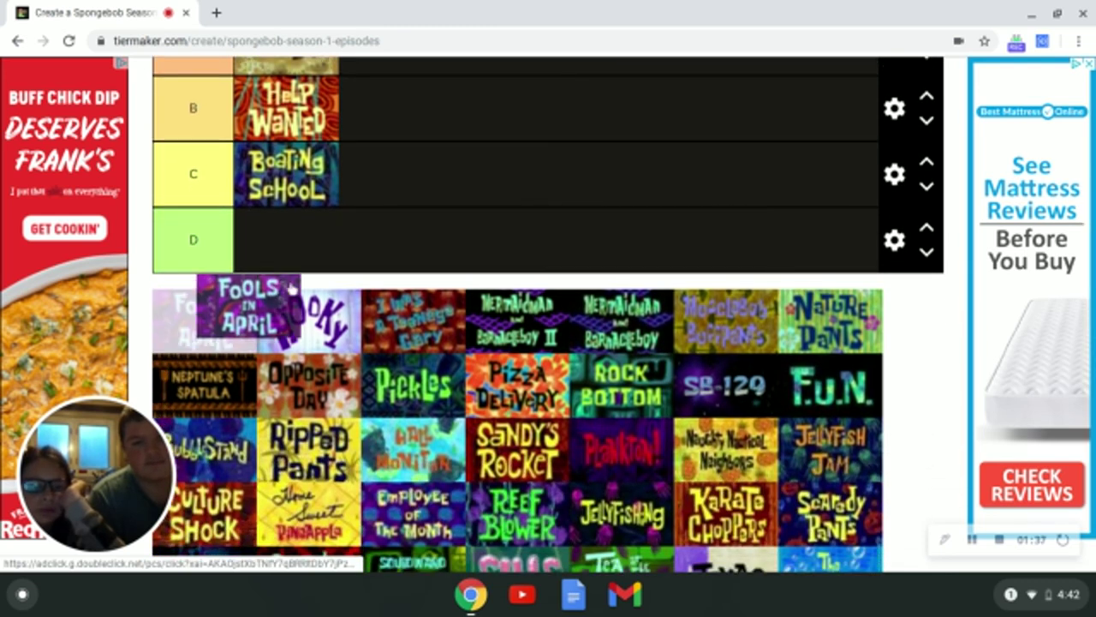
left_click_drag(233, 308, 406, 168)
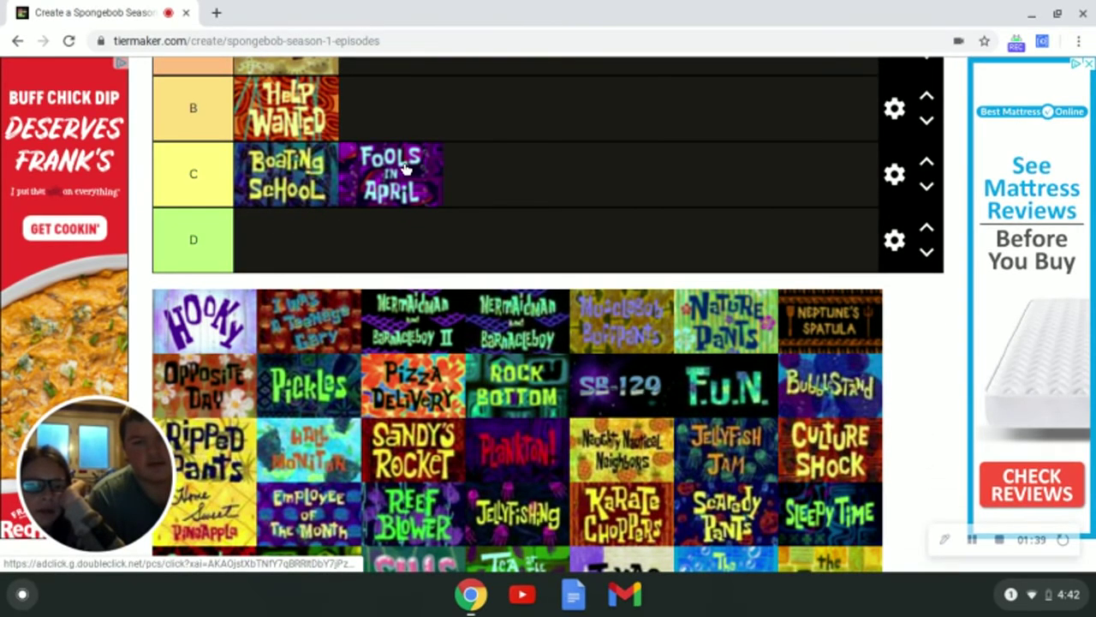
scroll(270, 326, "down", 2)
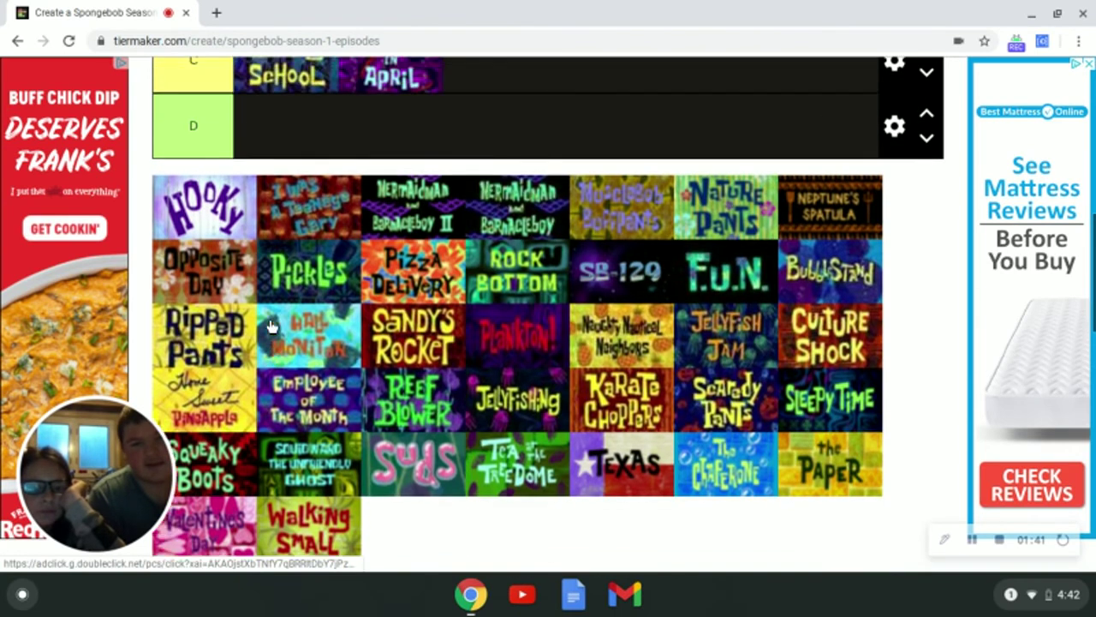
scroll(270, 326, "up", 2)
scroll(270, 325, "up", 1)
scroll(270, 326, "up", 1)
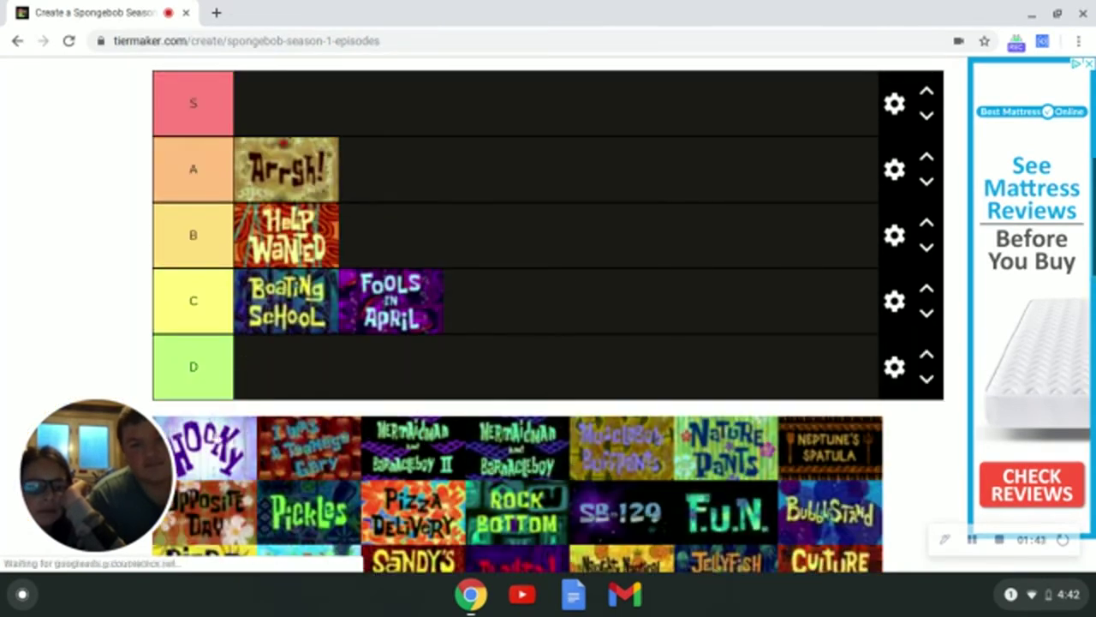
Step: Rank Hooky beside Help Wanted and I Was a Teenage Gary in tier B
mouse_move(205, 447)
left_mouse_down()
mouse_move(422, 220)
mouse_move(442, 293)
left_mouse_up()
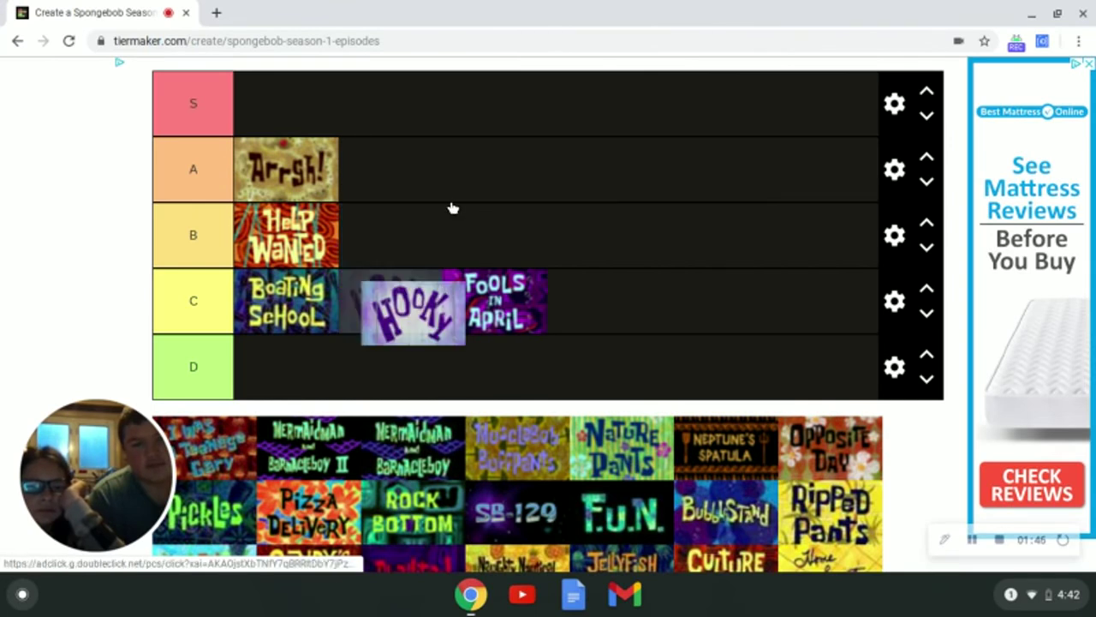
left_click_drag(453, 208, 428, 224)
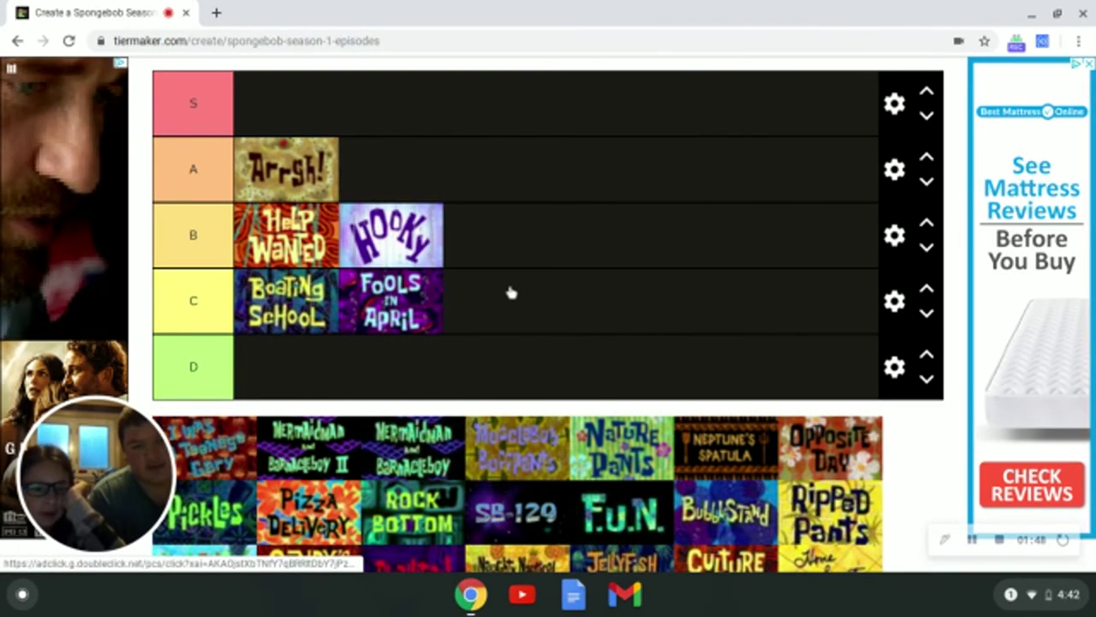
scroll(510, 293, "down", 1)
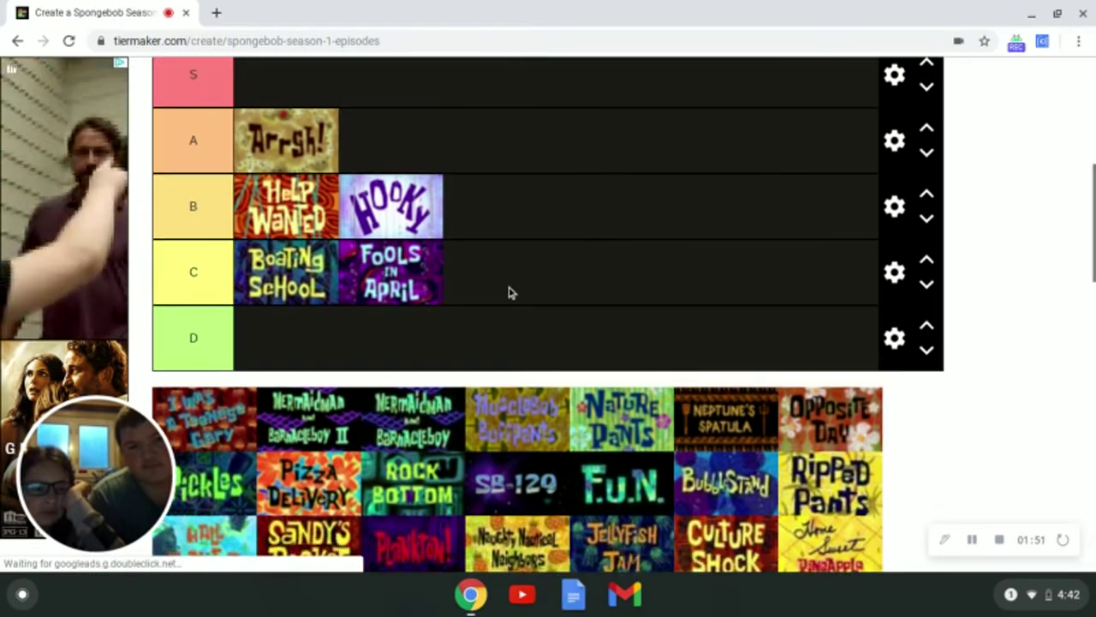
scroll(509, 293, "down", 2)
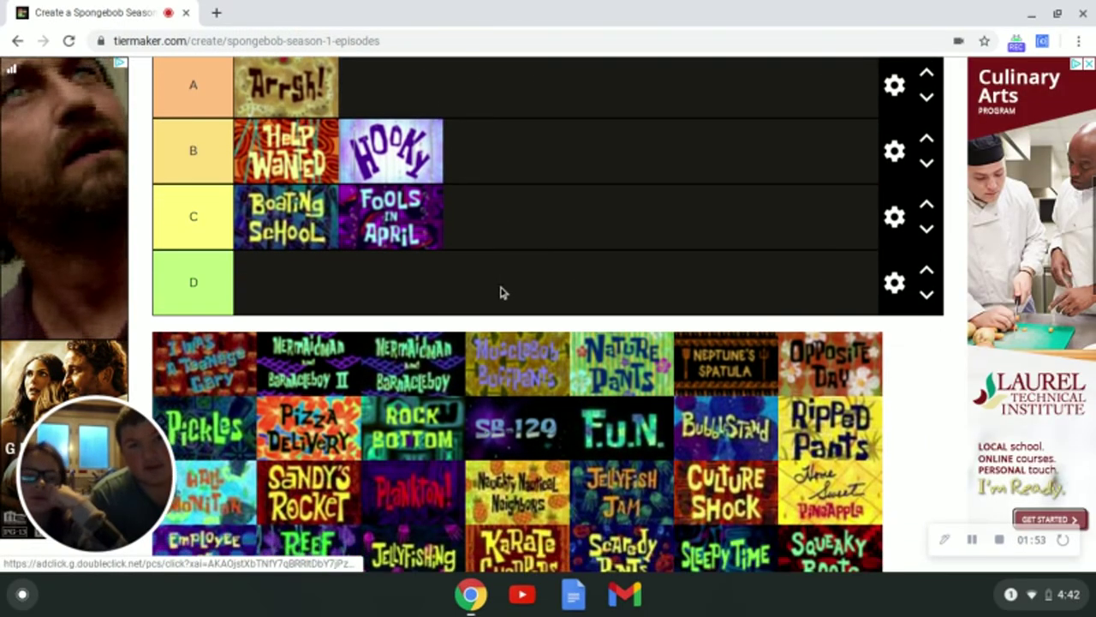
left_click_drag(236, 343, 510, 137)
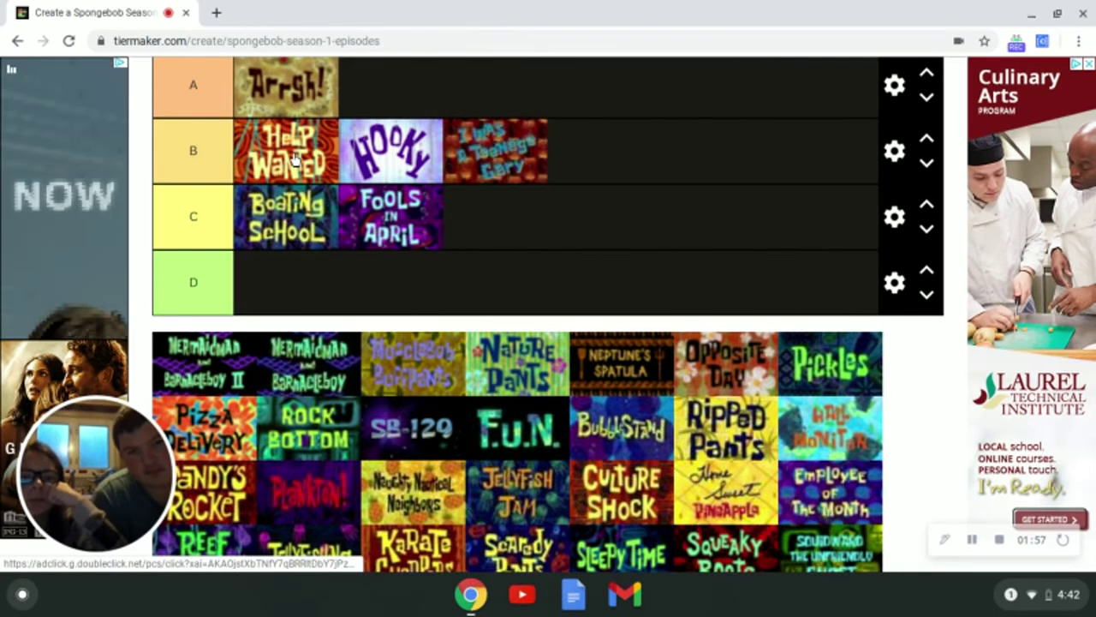
Step: Add Mermaid Man and Barnacle Boy II, then Mermaid Man and Barnacle Boy, to tier B
scroll(380, 161, "up", 2)
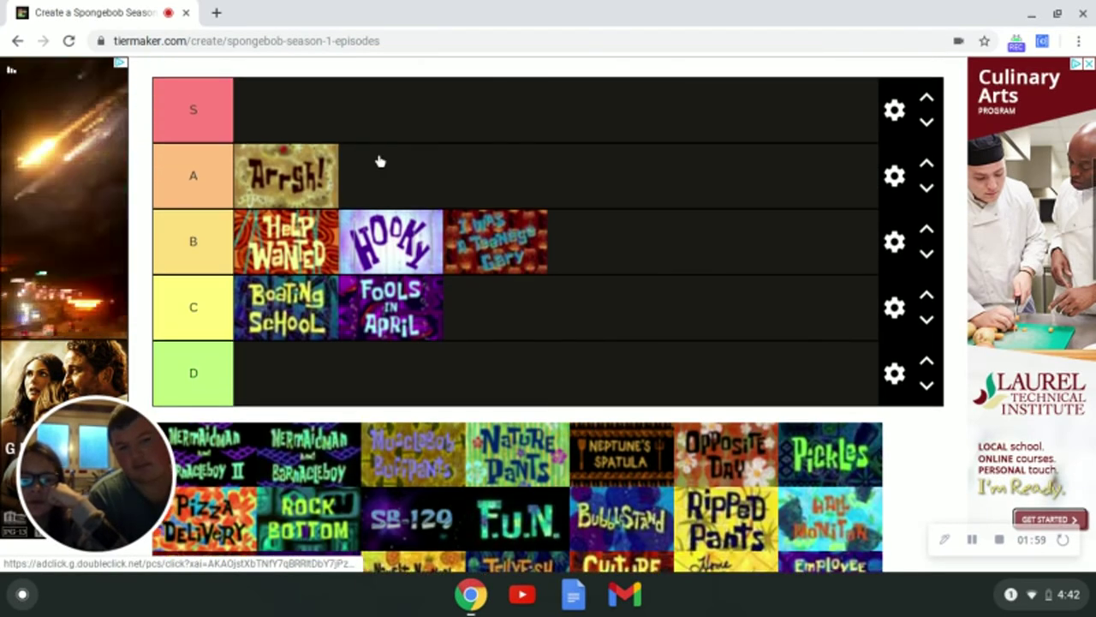
scroll(379, 188, "down", 2)
scroll(336, 204, "up", 4)
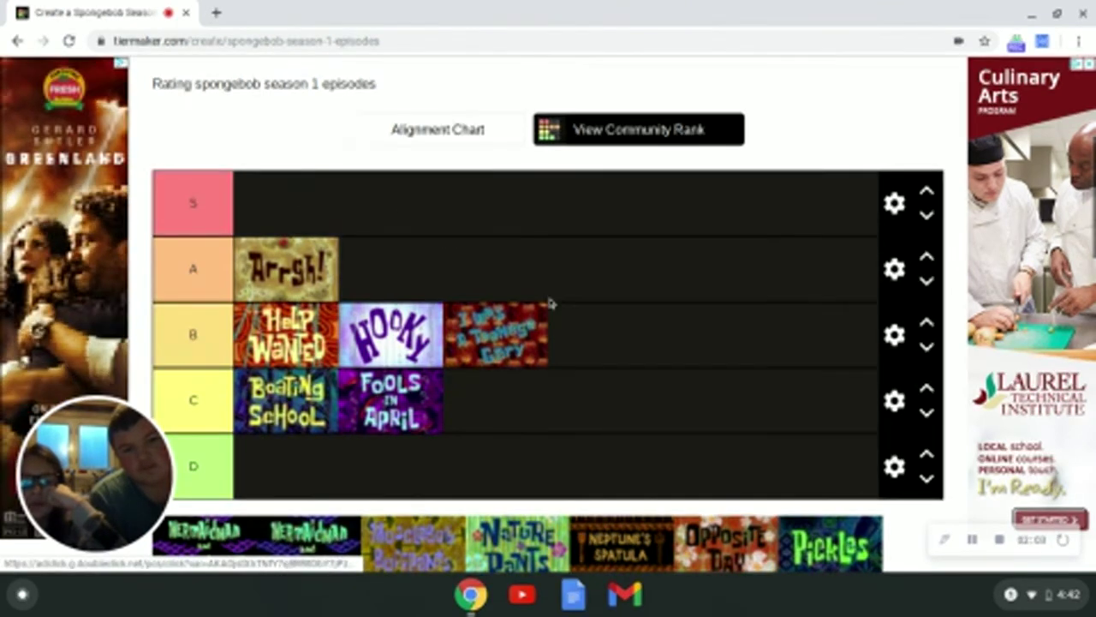
scroll(533, 295, "down", 2)
scroll(528, 287, "down", 3)
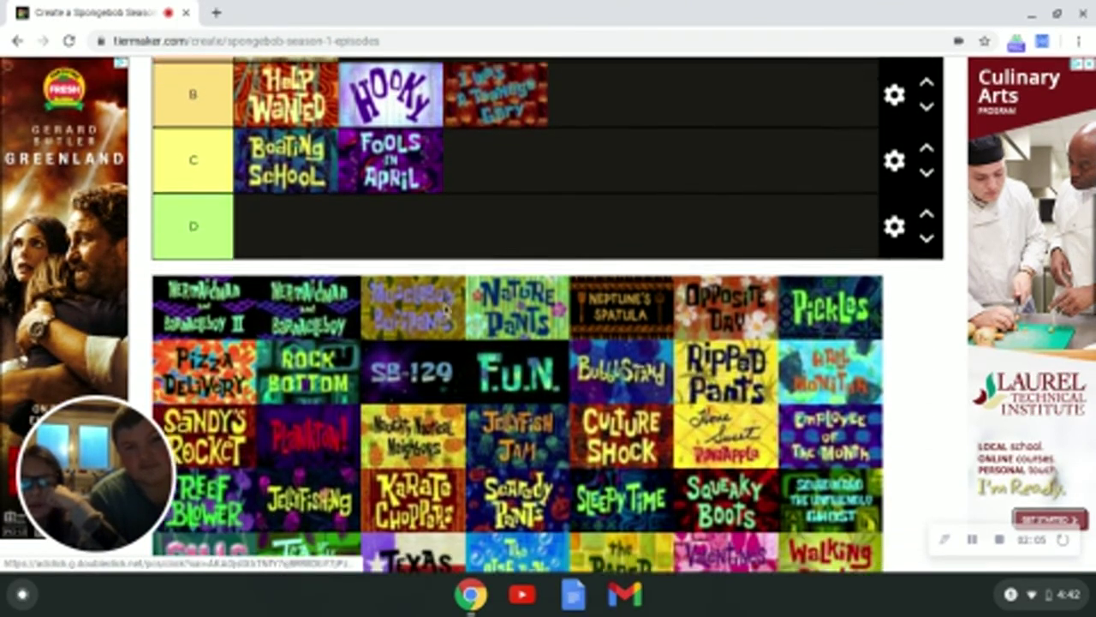
scroll(445, 309, "down", 1)
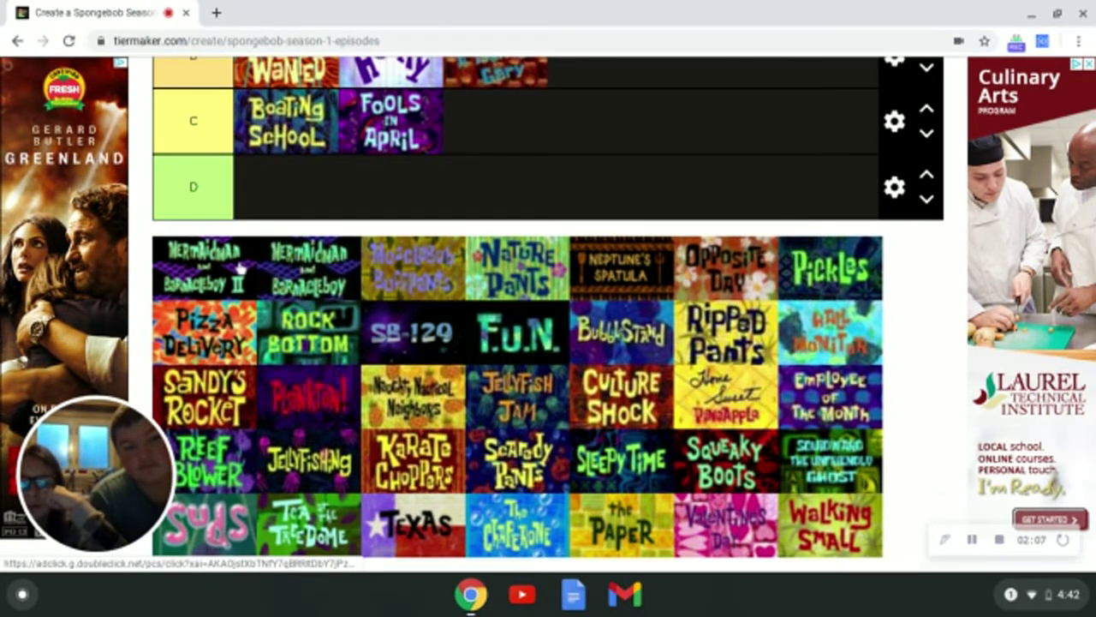
mouse_move(240, 269)
left_mouse_down()
mouse_move(595, 154)
mouse_move(638, 124)
left_mouse_up()
scroll(592, 156, "up", 1)
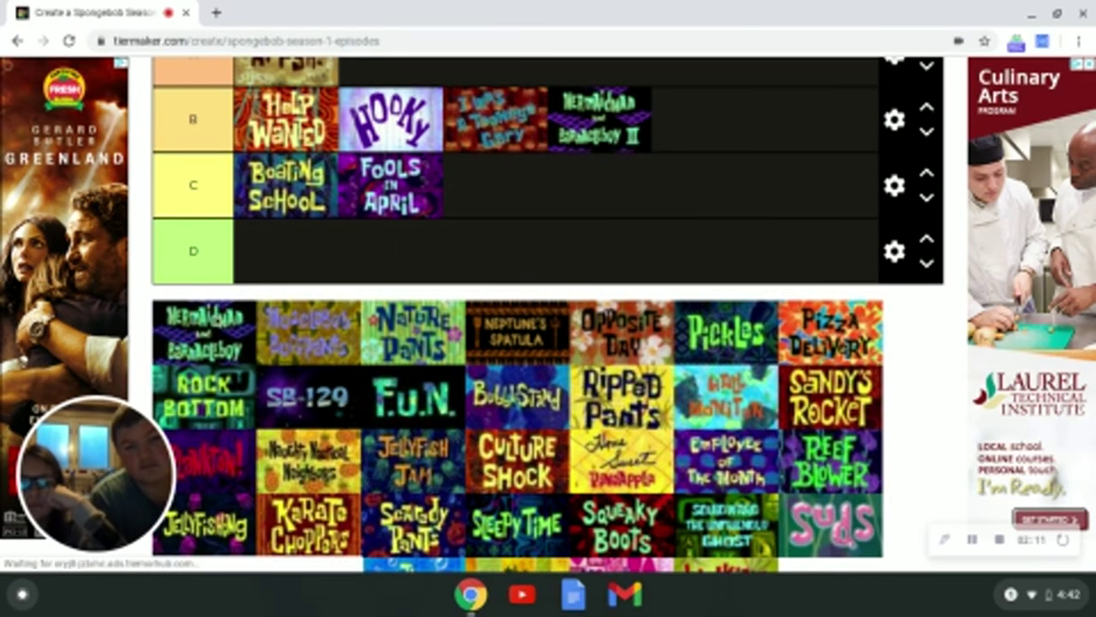
mouse_move(202, 340)
left_mouse_down()
mouse_move(675, 120)
mouse_move(730, 123)
left_mouse_up()
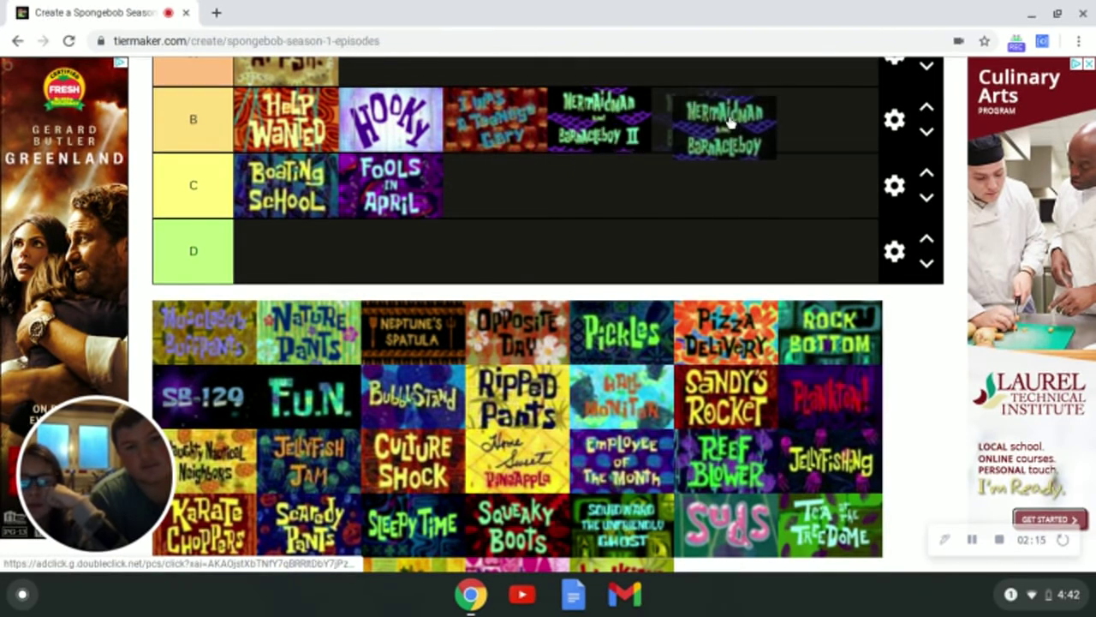
left_click_drag(724, 121, 721, 120)
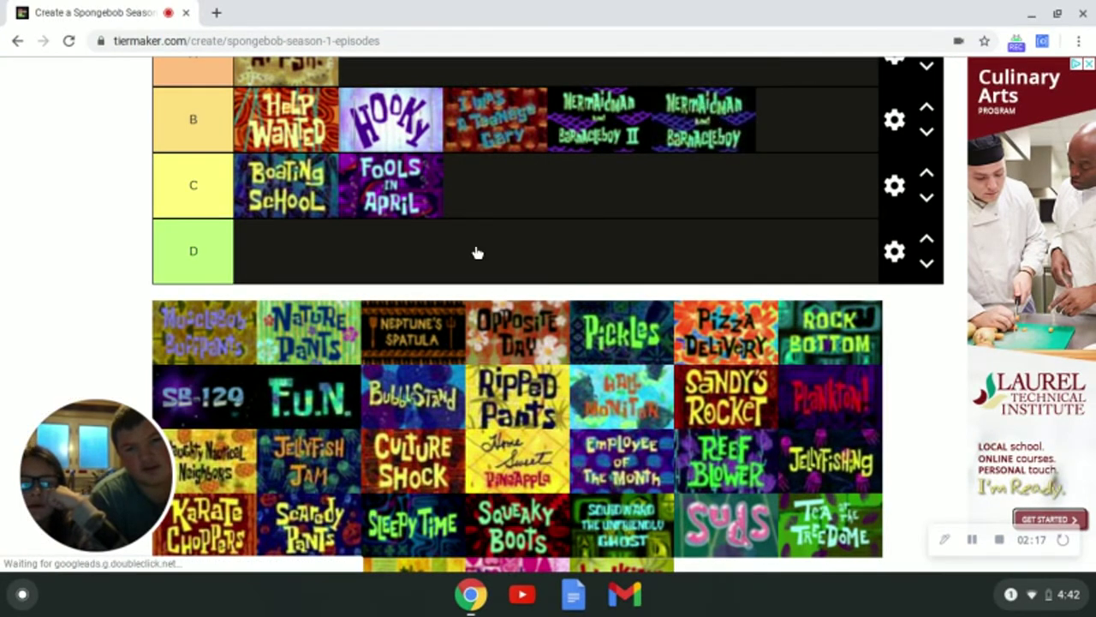
Step: Rank Musclebob Buffpants in tier C
scroll(231, 349, "up", 1)
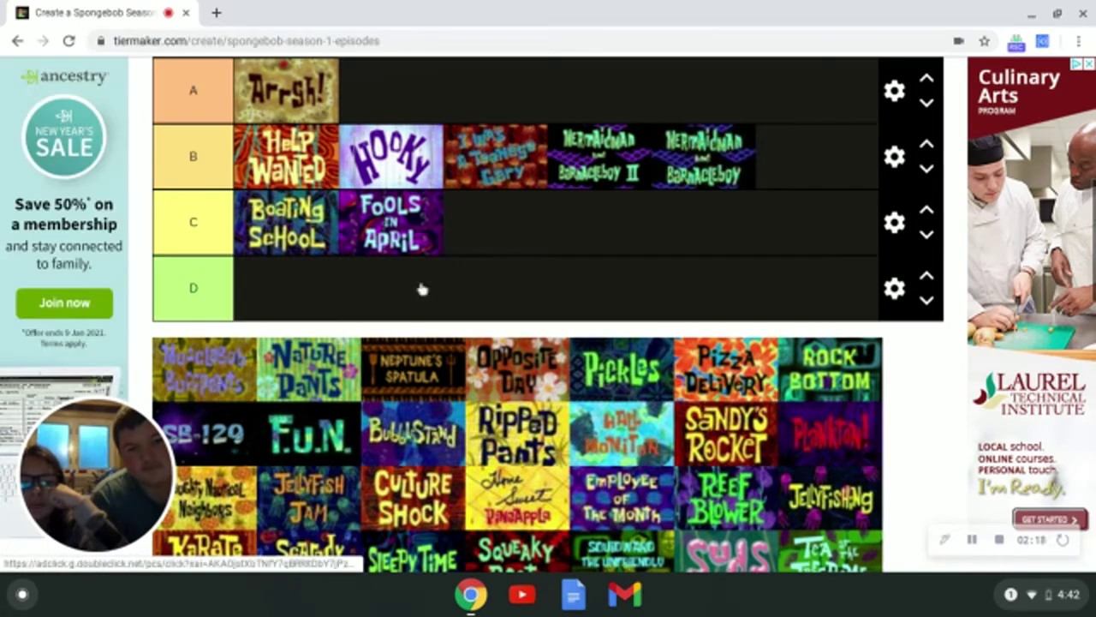
left_click_drag(455, 268, 402, 291)
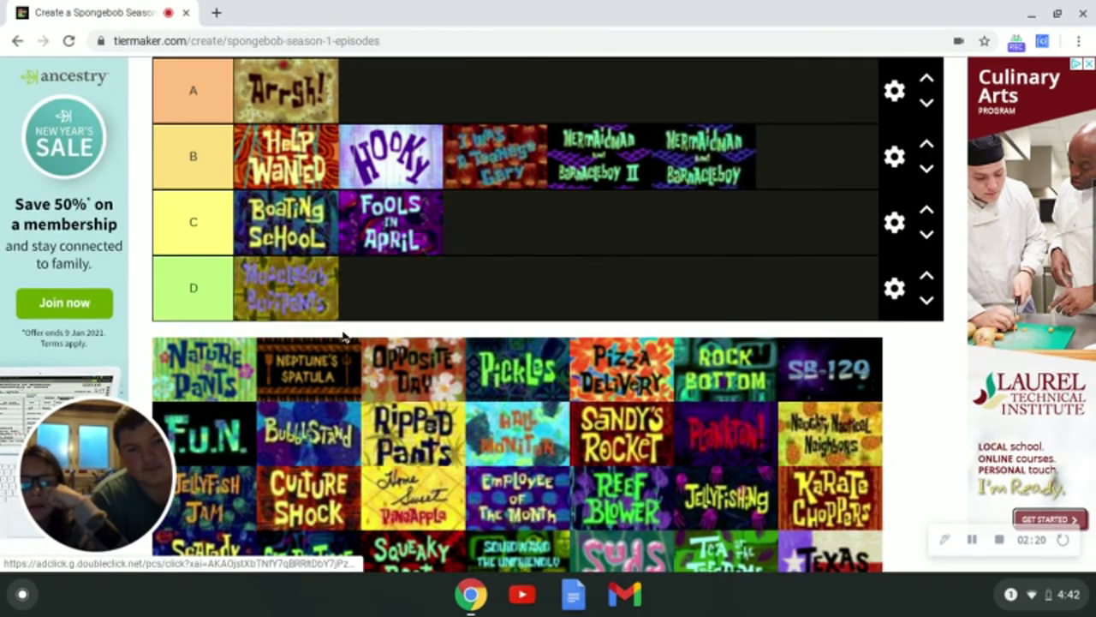
left_click_drag(308, 293, 518, 225)
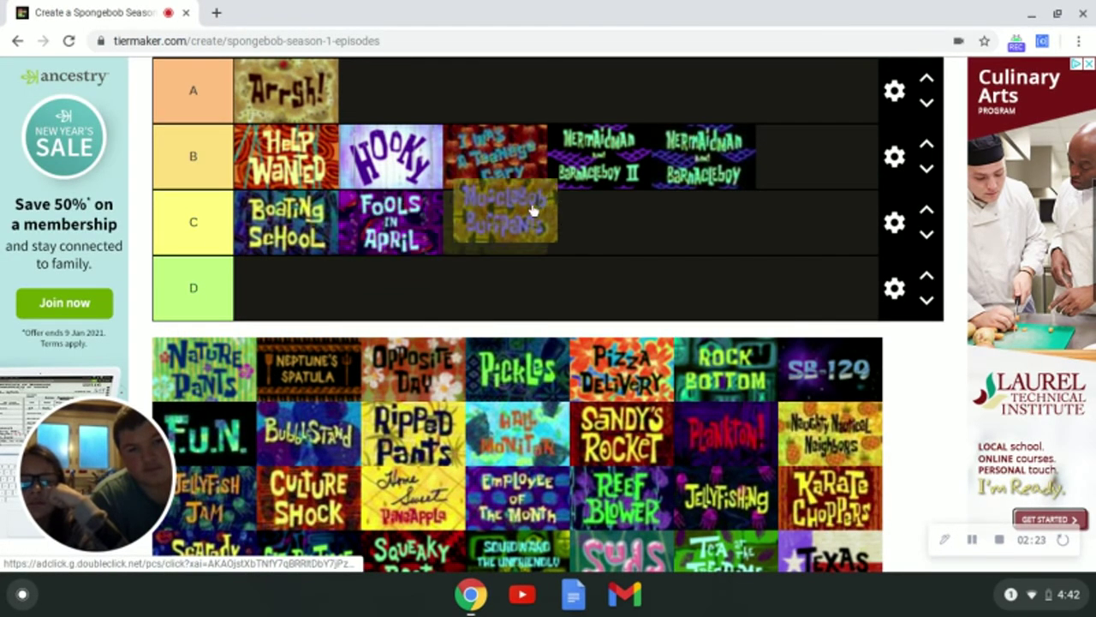
Step: Place Nature Pants at the end of tier B after trying it in C and A
scroll(511, 248, "down", 2)
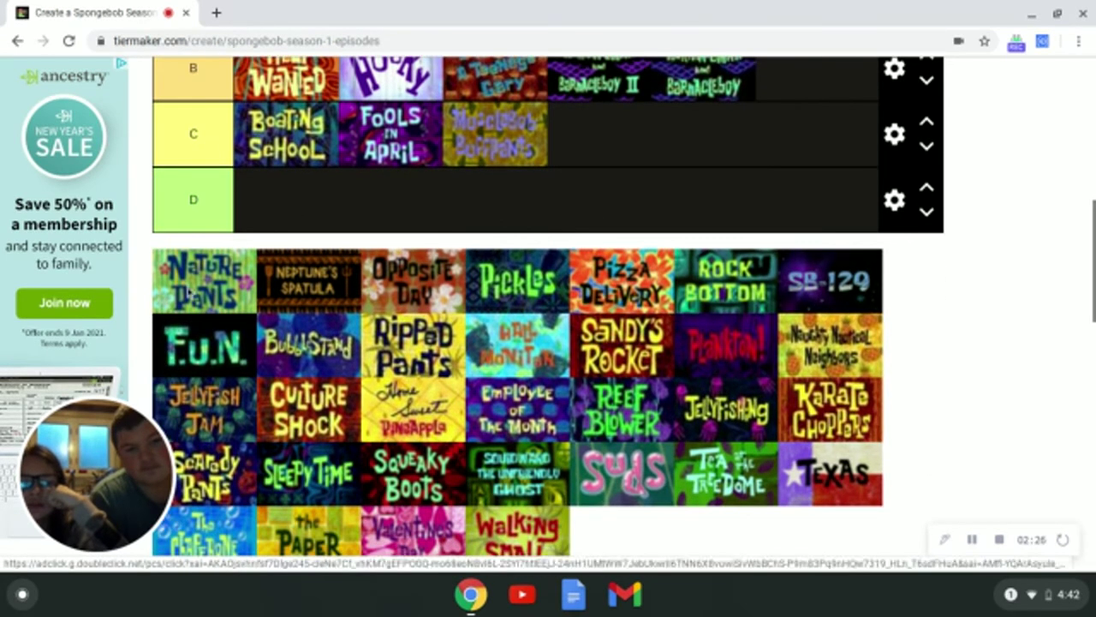
mouse_move(205, 281)
left_mouse_down()
mouse_move(796, 118)
mouse_move(735, 148)
mouse_move(859, 150)
mouse_move(968, 107)
left_mouse_up()
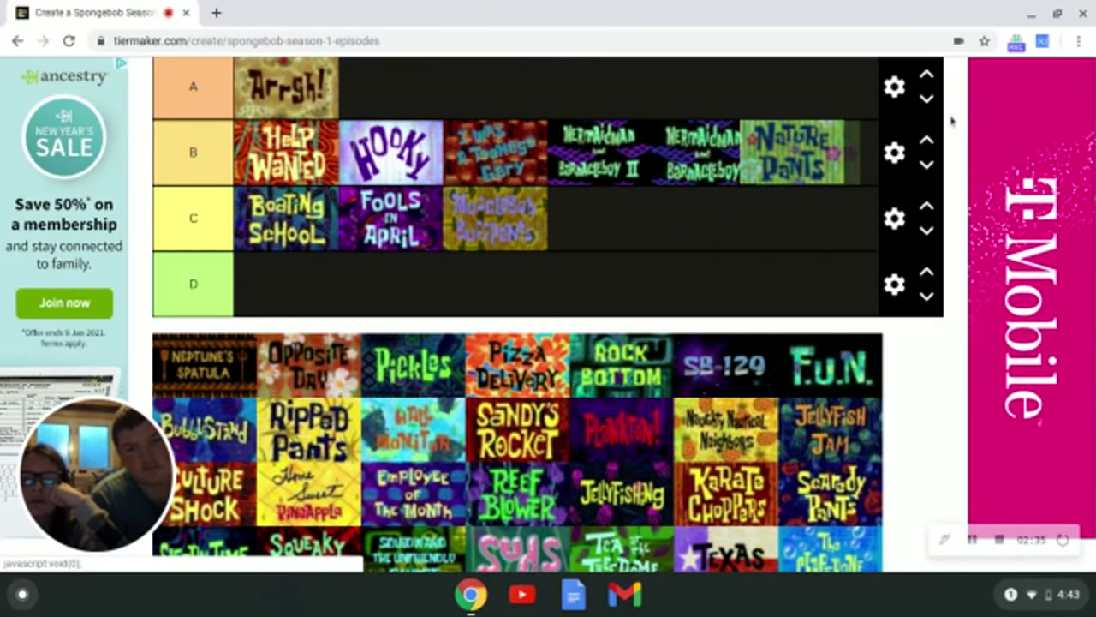
left_click_drag(783, 135, 752, 176)
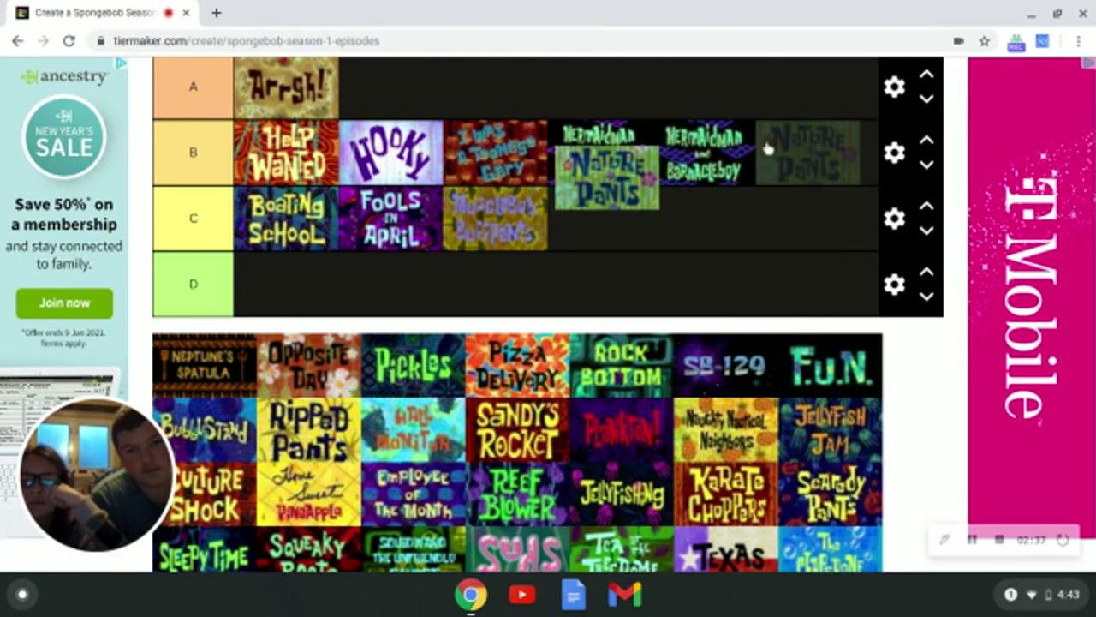
mouse_move(752, 175)
left_mouse_down()
mouse_move(793, 171)
mouse_move(698, 223)
mouse_move(726, 237)
left_mouse_up()
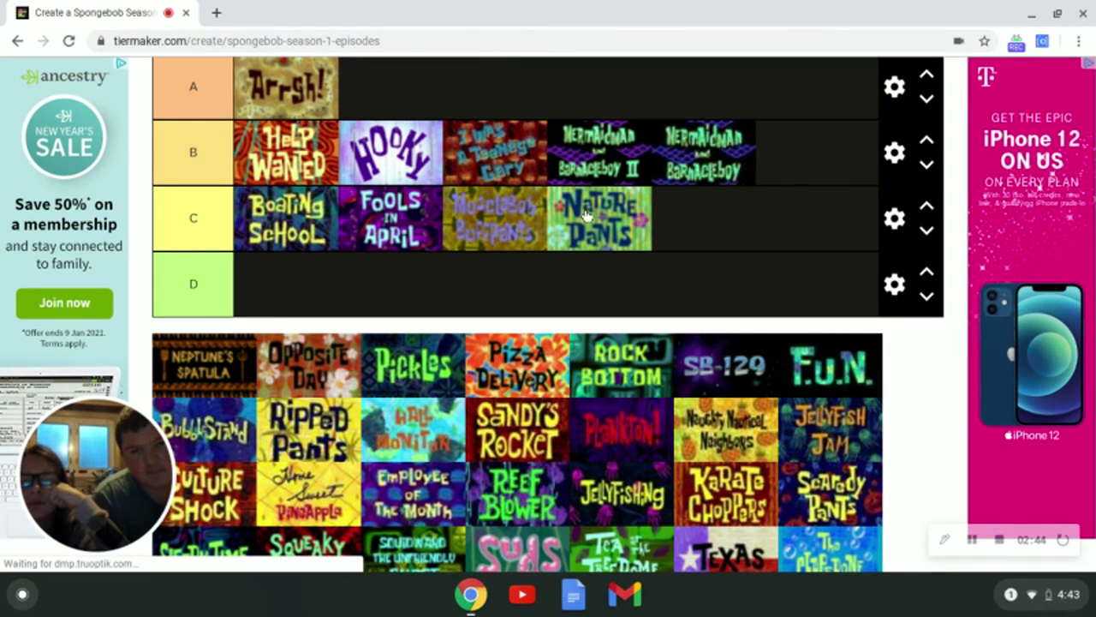
mouse_move(726, 237)
left_mouse_down()
mouse_move(803, 145)
mouse_move(885, 108)
mouse_move(880, 75)
mouse_move(768, 166)
left_mouse_up()
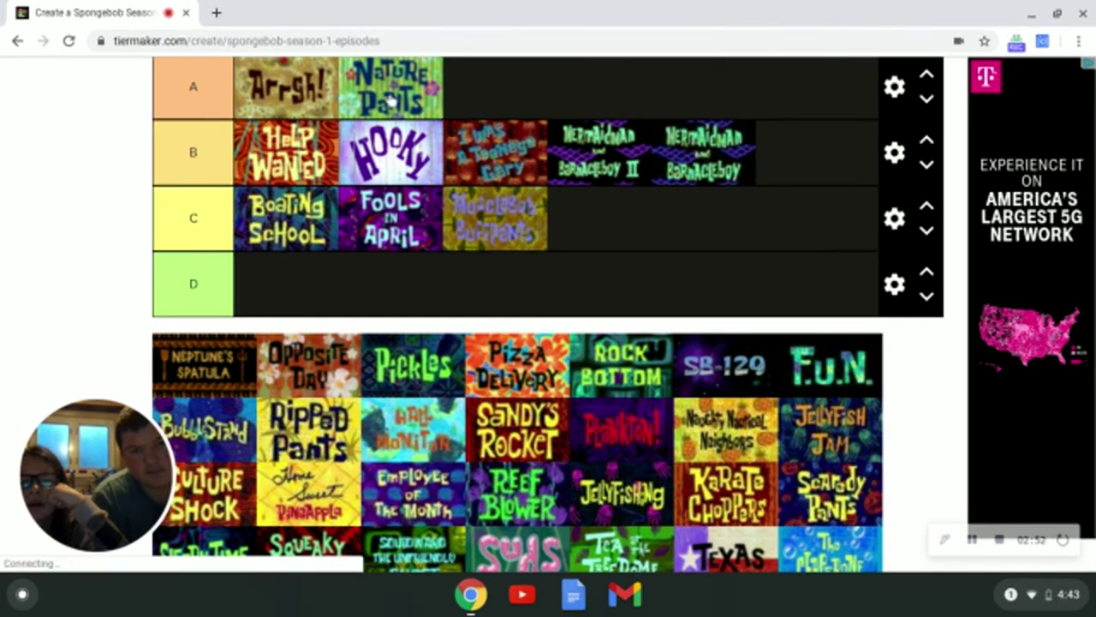
left_click_drag(412, 89, 658, 141)
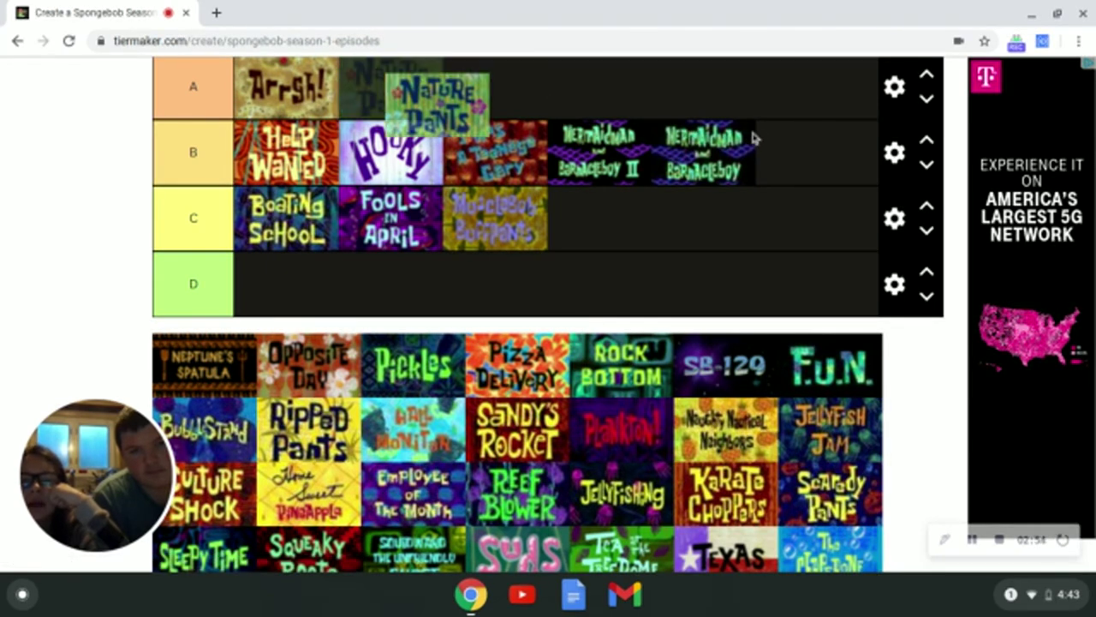
left_click_drag(765, 138, 812, 163)
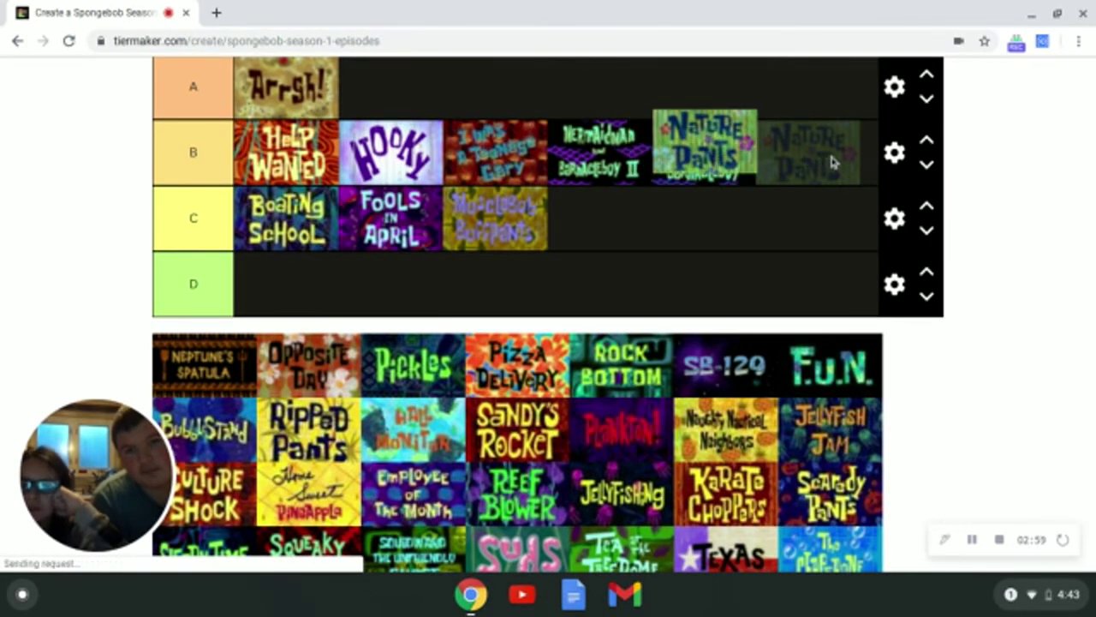
mouse_move(831, 161)
left_mouse_down()
mouse_move(949, 166)
mouse_move(803, 163)
left_mouse_up()
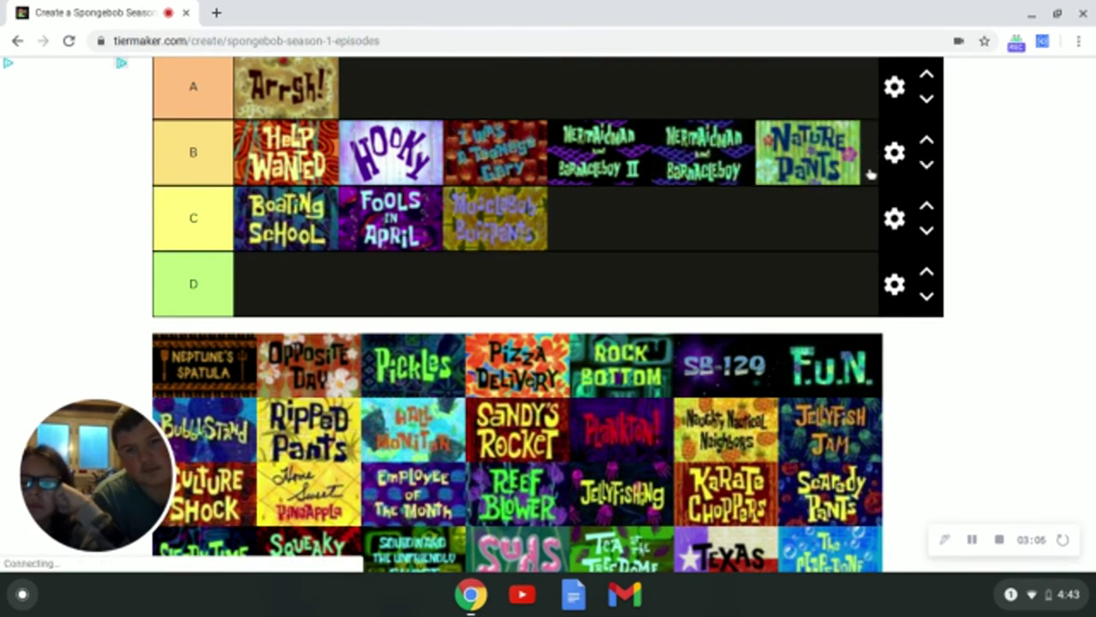
Step: Rank Neptune's Spatula at the start of tier B's second row
scroll(766, 231, "up", 1)
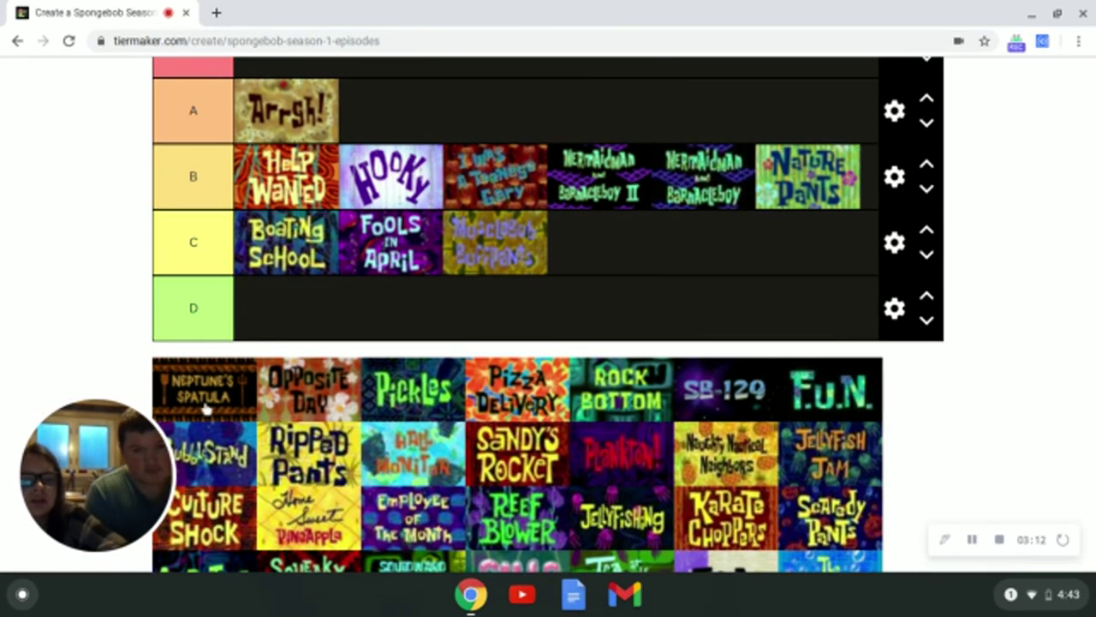
left_click_drag(215, 381, 415, 182)
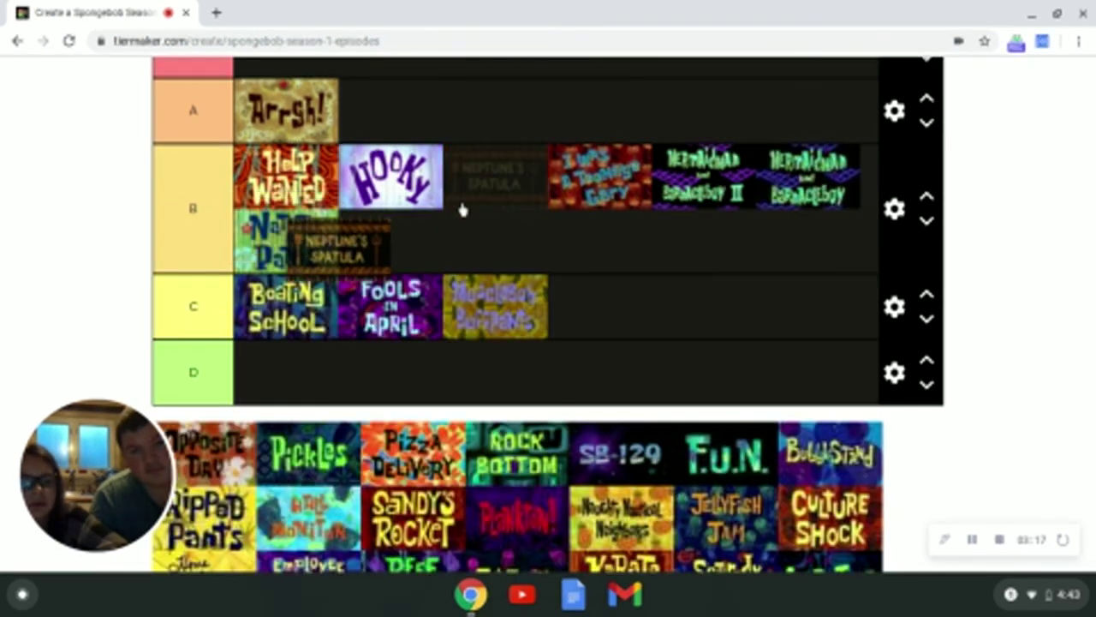
left_click_drag(416, 181, 501, 206)
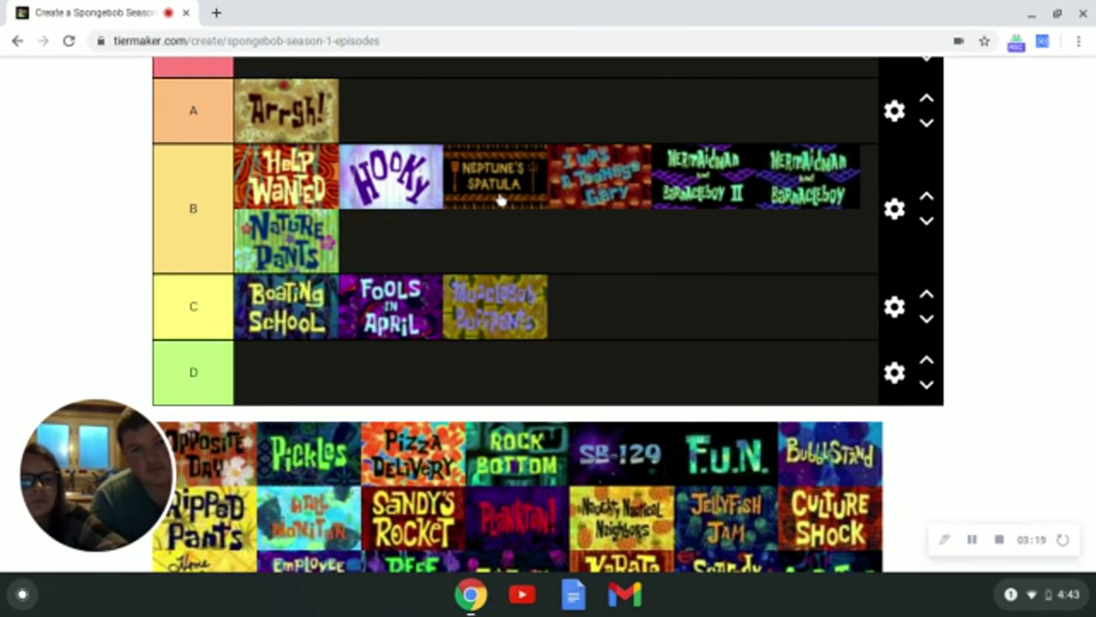
left_click_drag(500, 198, 392, 254)
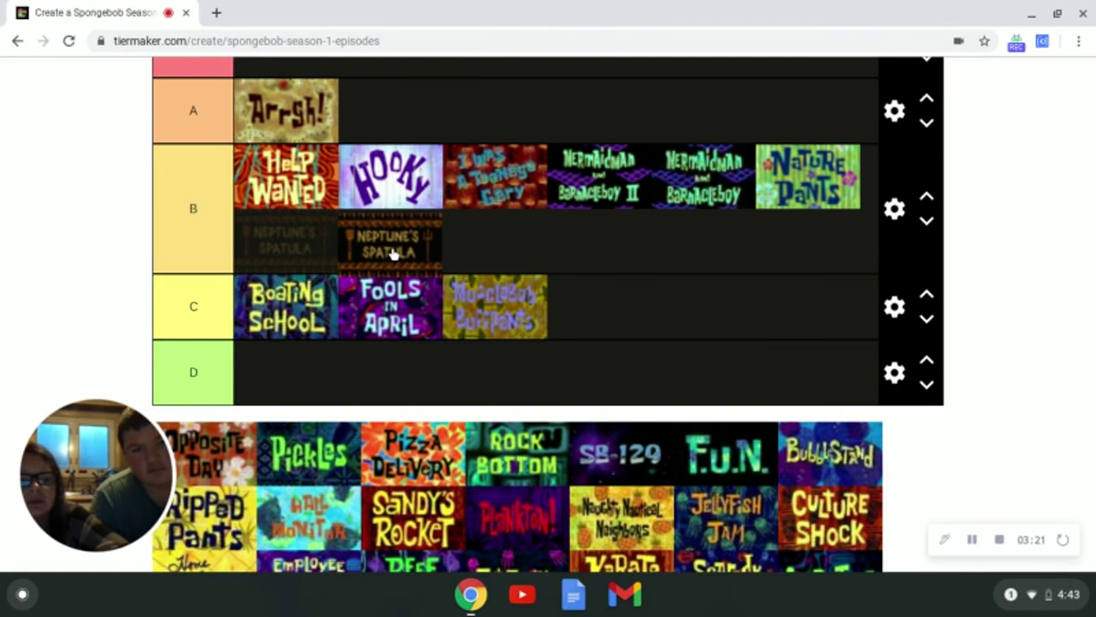
left_click_drag(392, 254, 335, 258)
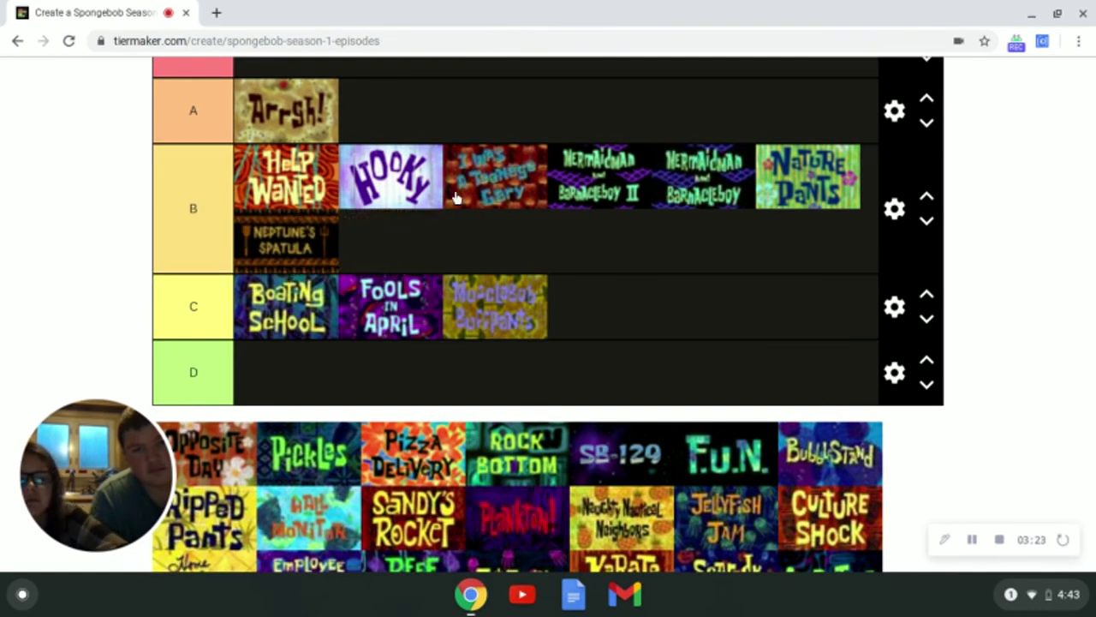
Step: Move Opposite Day into tier A beside Arrgh!
scroll(452, 311, "down", 1)
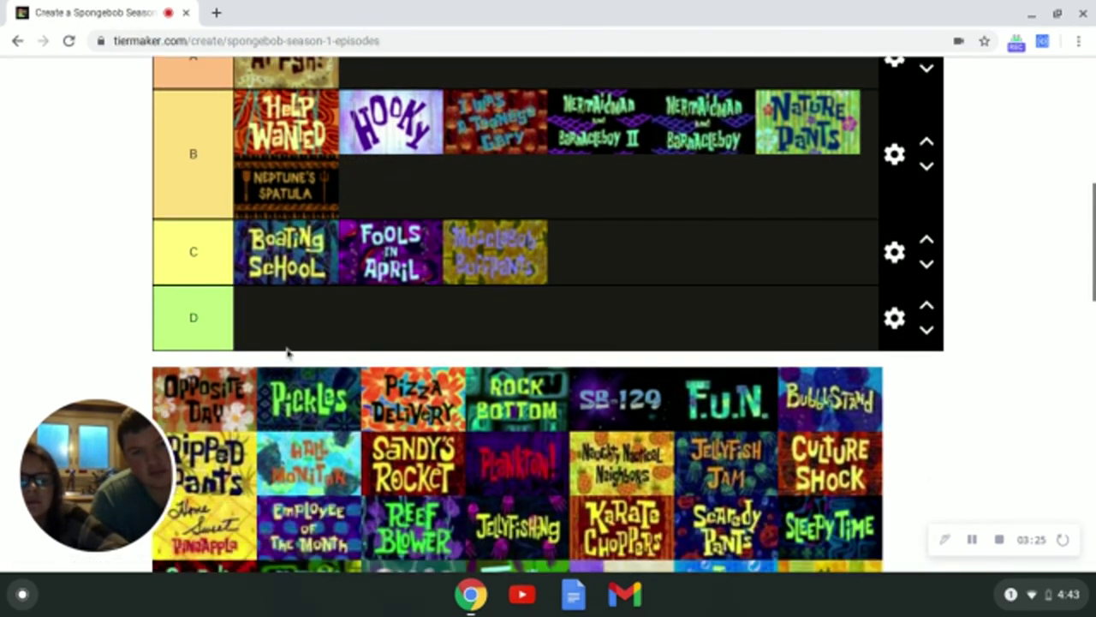
left_click_drag(235, 384, 452, 242)
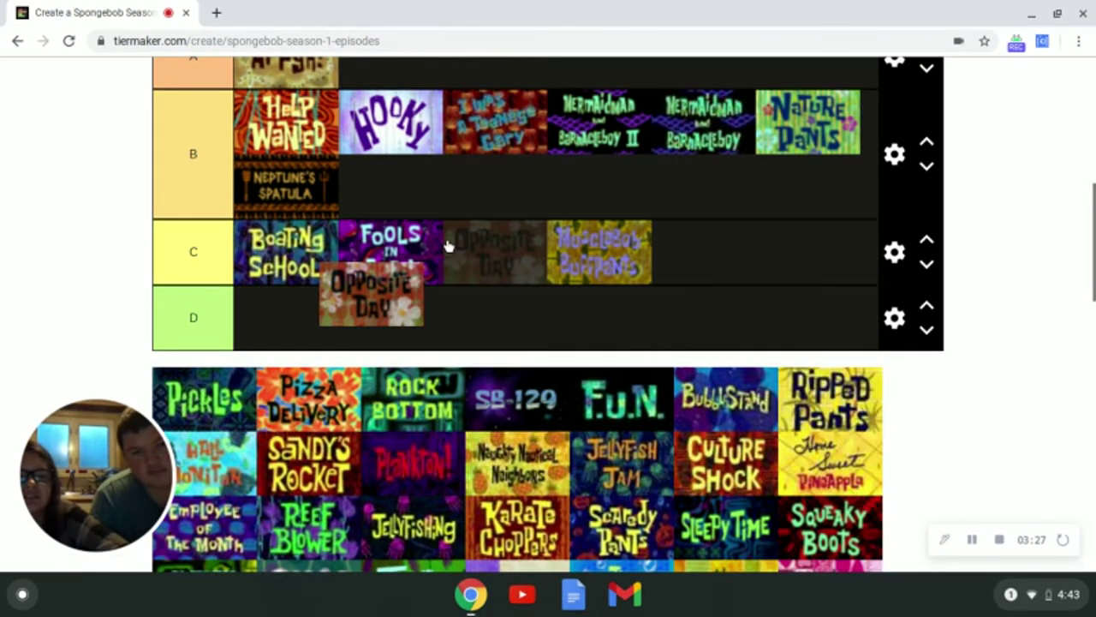
scroll(452, 242, "up", 1)
scroll(450, 235, "up", 1)
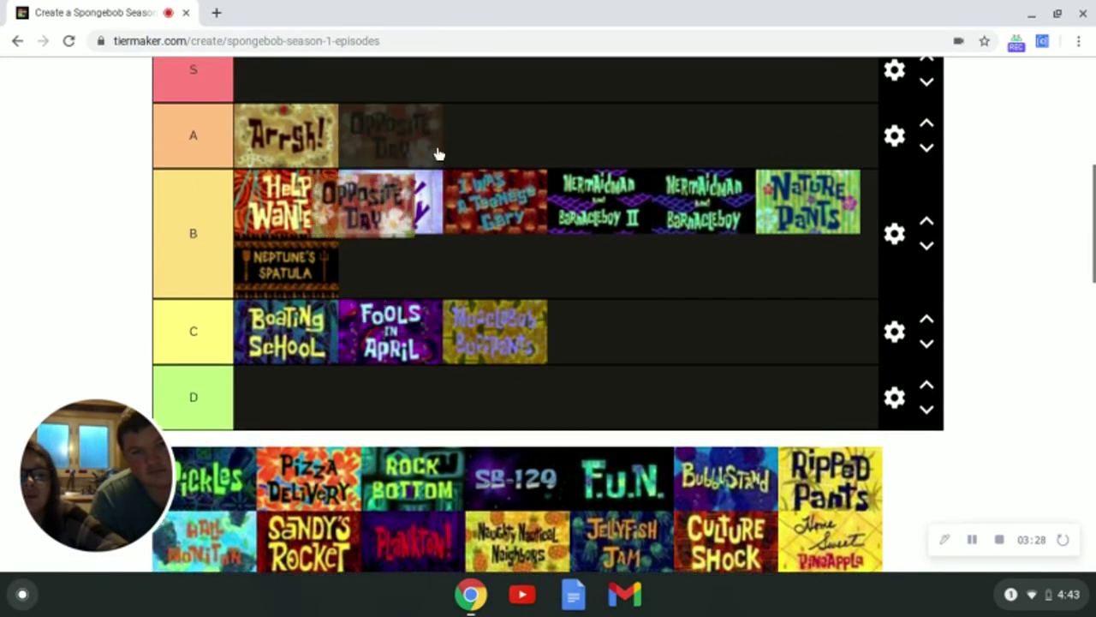
mouse_move(452, 242)
left_mouse_down()
mouse_move(480, 96)
mouse_move(465, 100)
left_mouse_up()
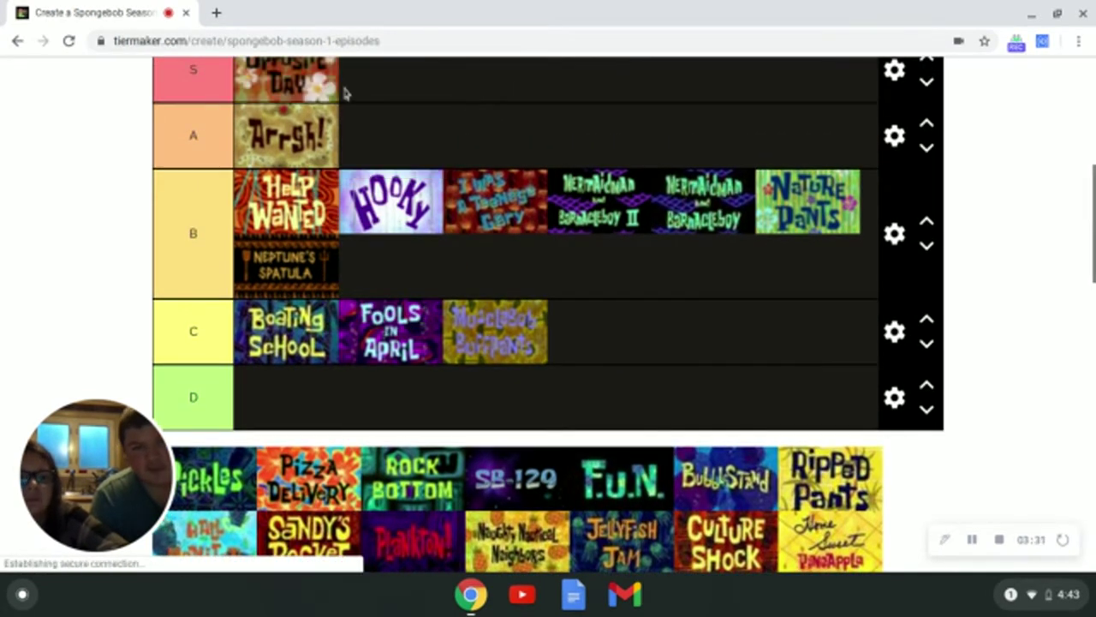
scroll(345, 94, "up", 3)
mouse_move(326, 266)
left_mouse_down()
mouse_move(377, 329)
mouse_move(157, 347)
left_mouse_up()
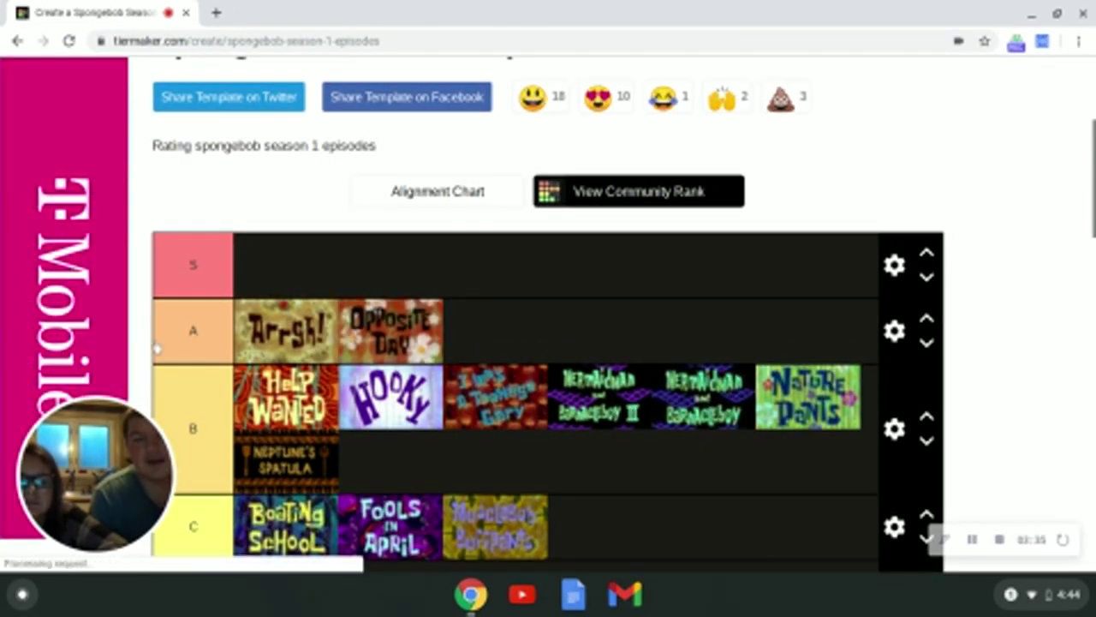
Step: Rank Pickles in tier B after Neptune's Spatula and Hall Monitor in tier C
scroll(460, 333, "down", 3)
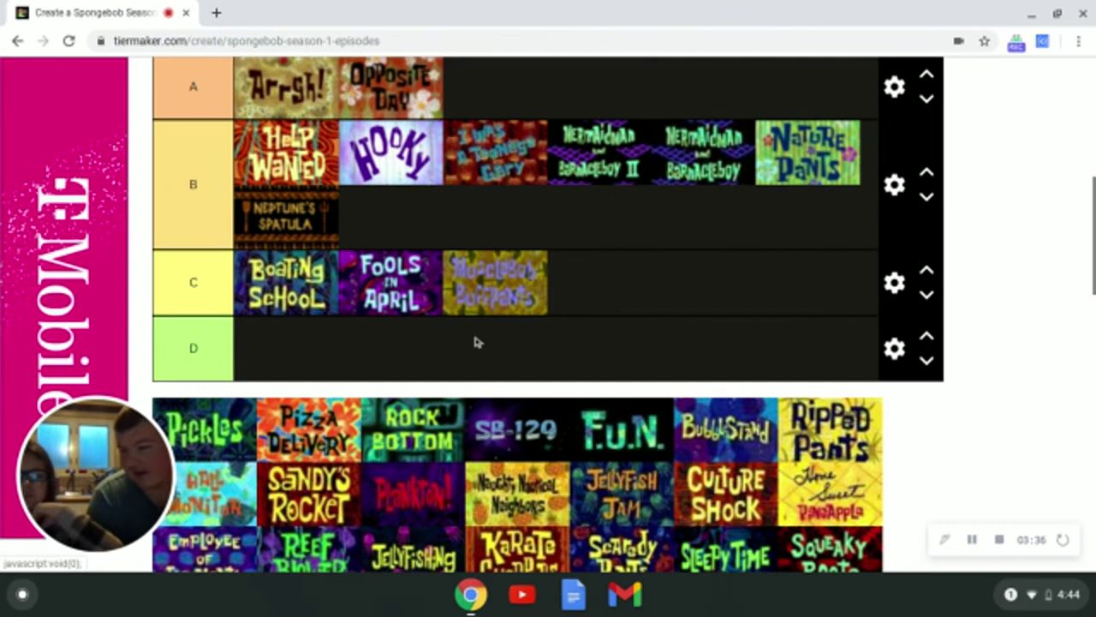
scroll(475, 339, "down", 1)
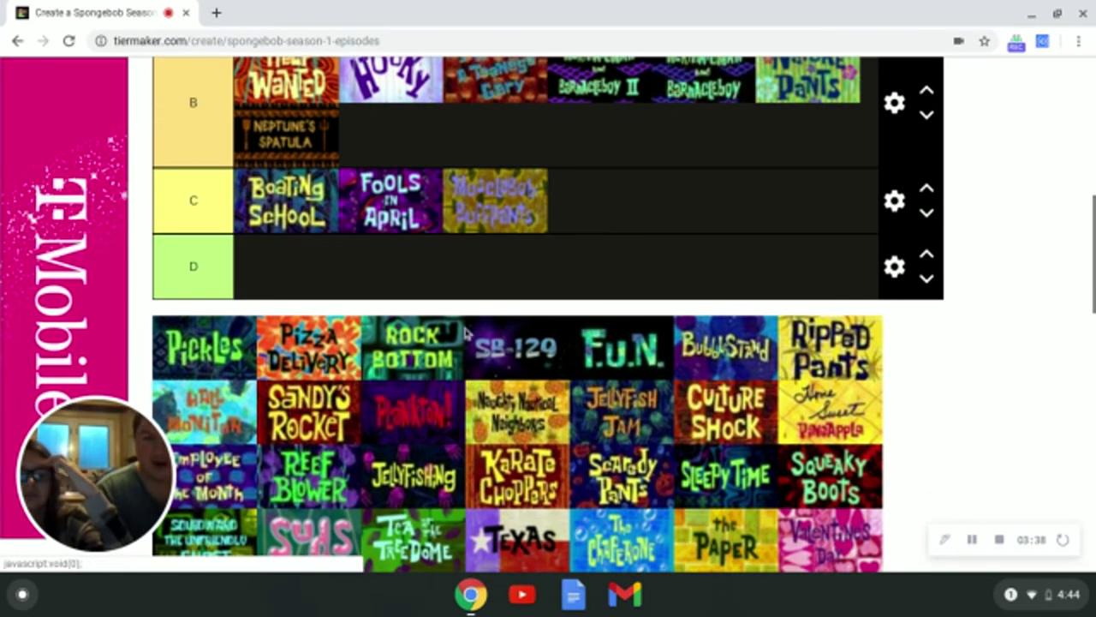
scroll(308, 428, "up", 1)
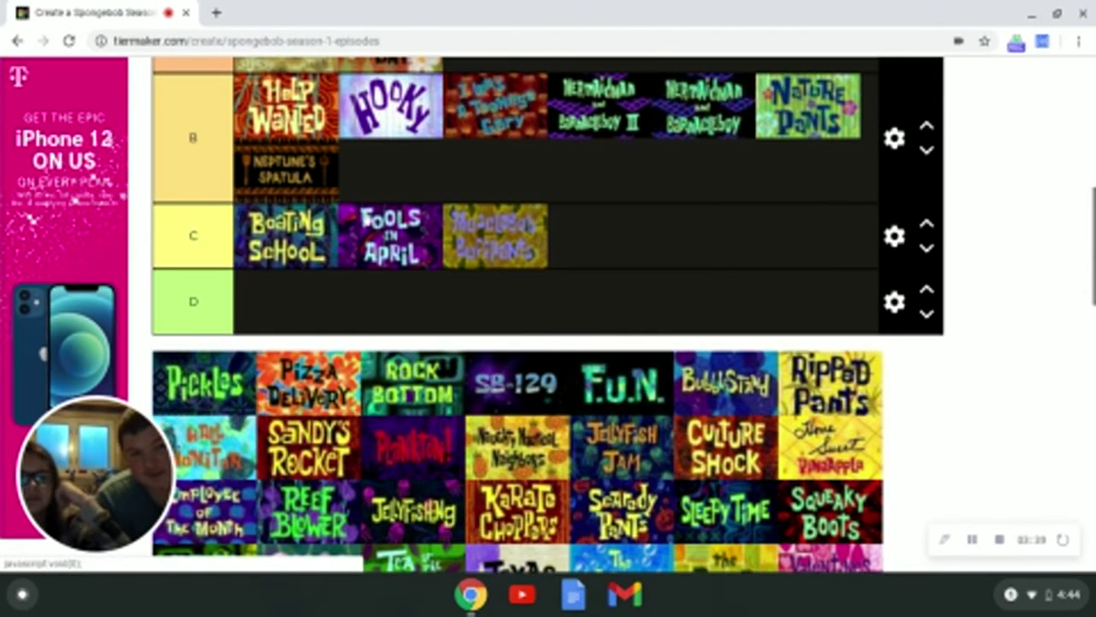
left_click_drag(308, 437, 403, 173)
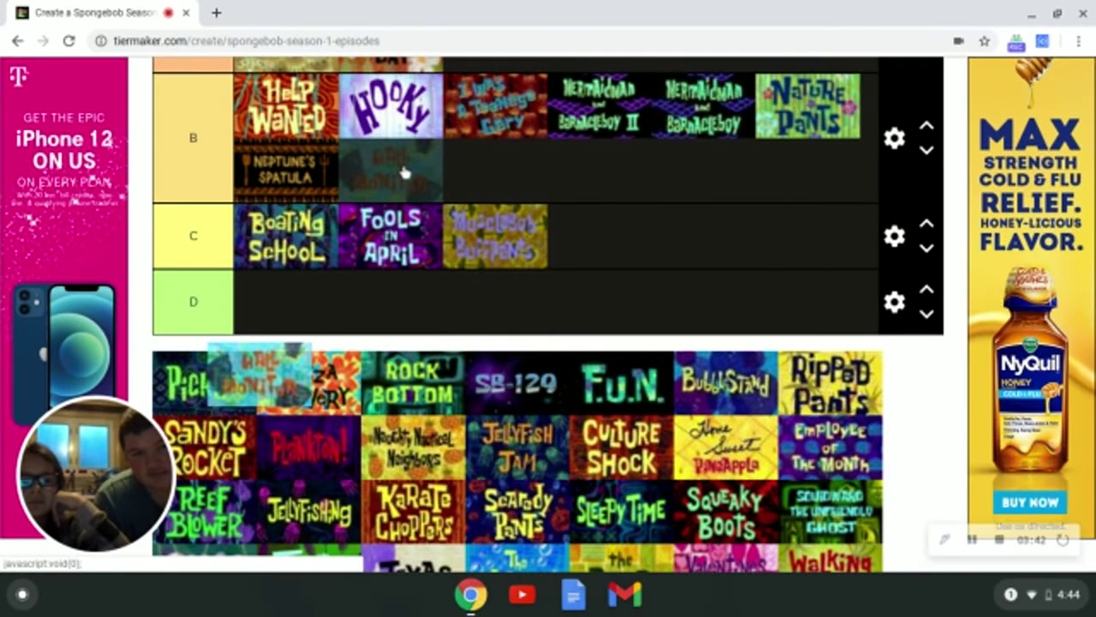
mouse_move(304, 328)
left_mouse_down()
mouse_move(221, 388)
mouse_move(302, 383)
mouse_move(385, 177)
left_mouse_up()
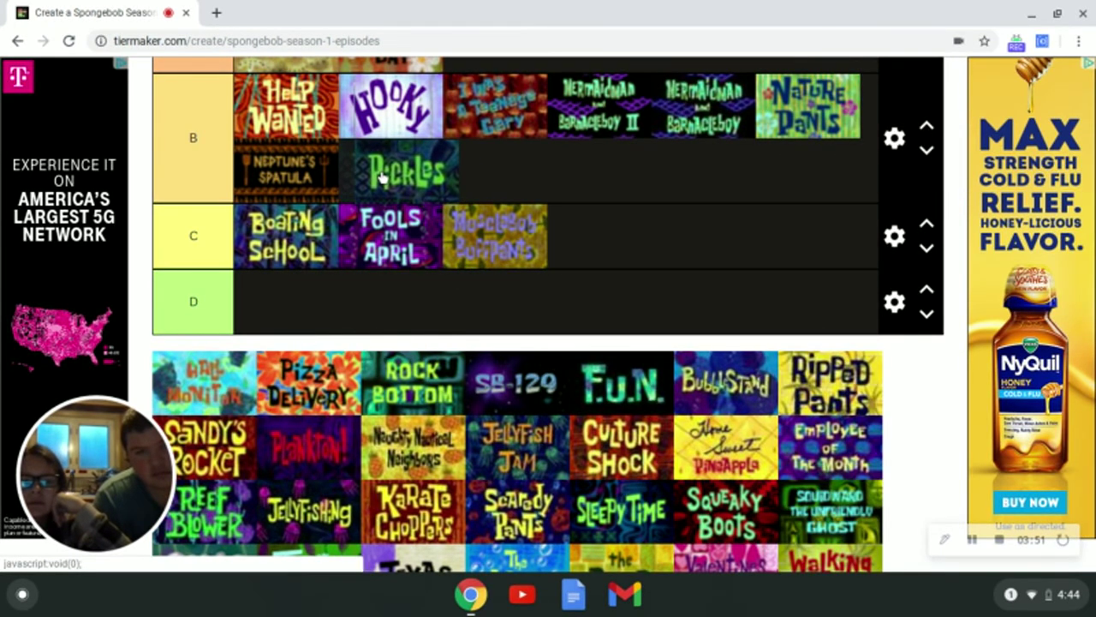
left_click_drag(385, 178, 387, 176)
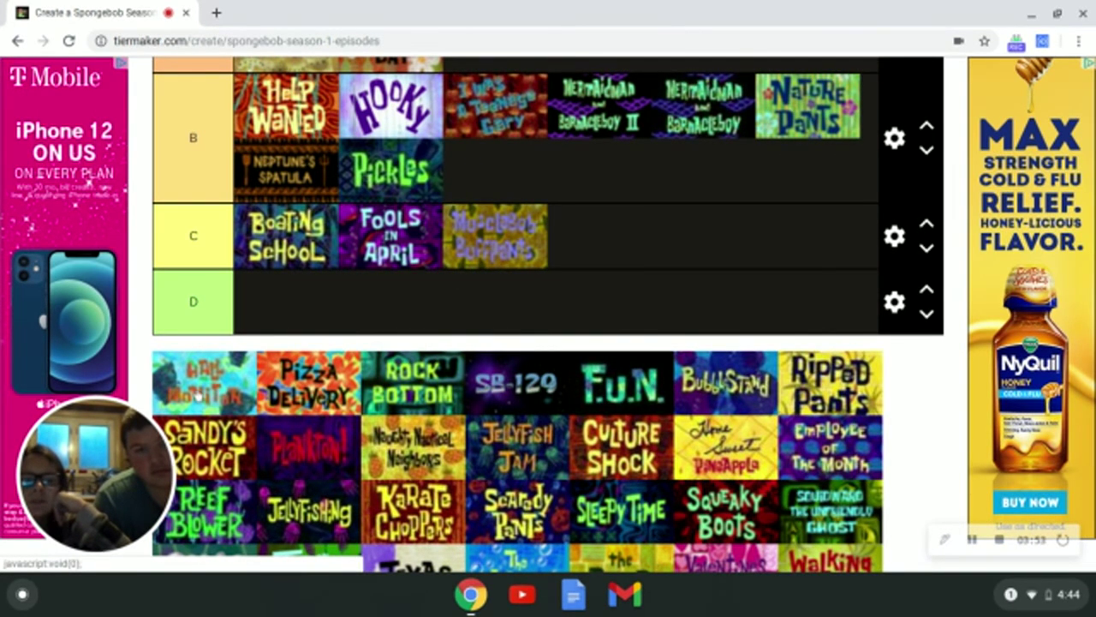
left_click_drag(204, 382, 666, 251)
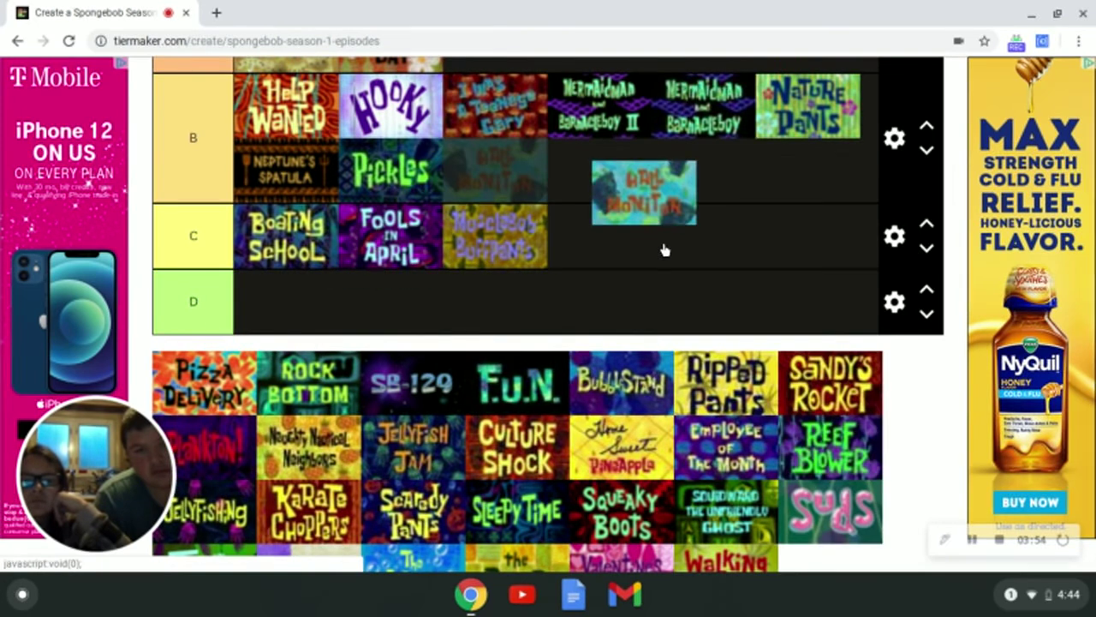
left_click_drag(666, 251, 664, 242)
Step: Pull Pizza Delivery and another episode card from the pool into the tiers
scroll(664, 242, "down", 1)
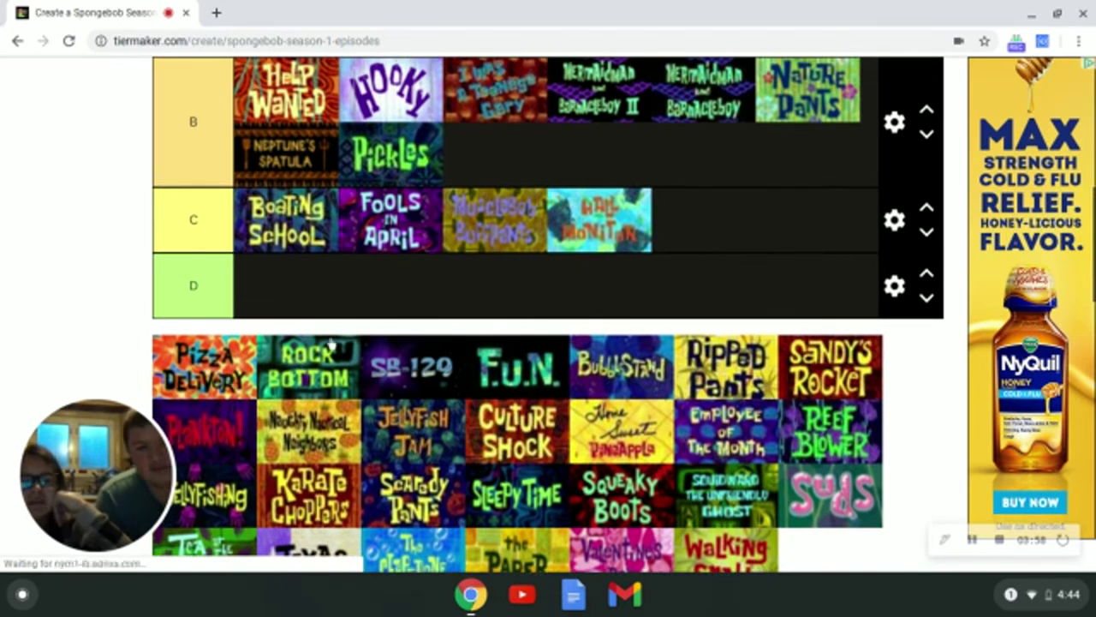
left_click_drag(204, 359, 477, 310)
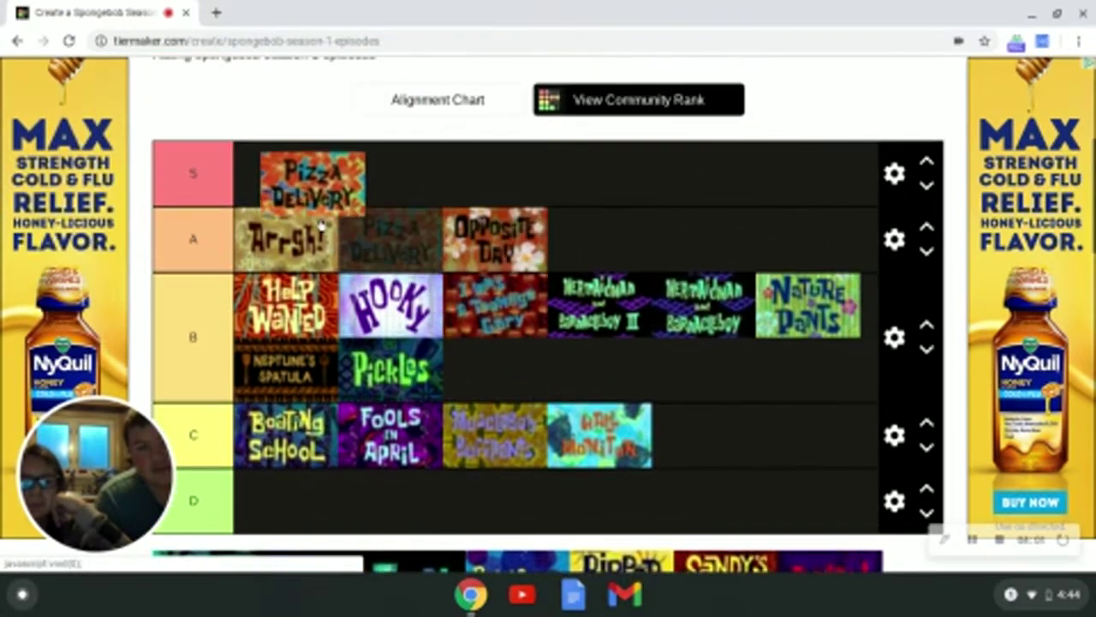
mouse_move(477, 310)
left_mouse_down()
mouse_move(310, 207)
mouse_move(349, 197)
left_mouse_up()
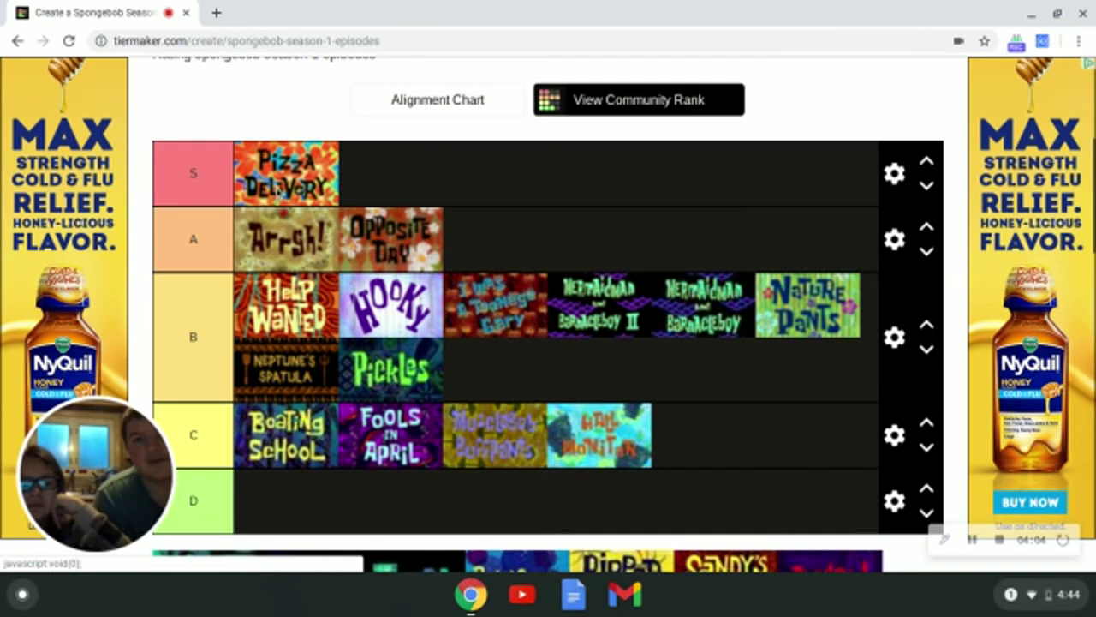
scroll(247, 287, "down", 1)
scroll(247, 287, "down", 2)
scroll(247, 286, "down", 1)
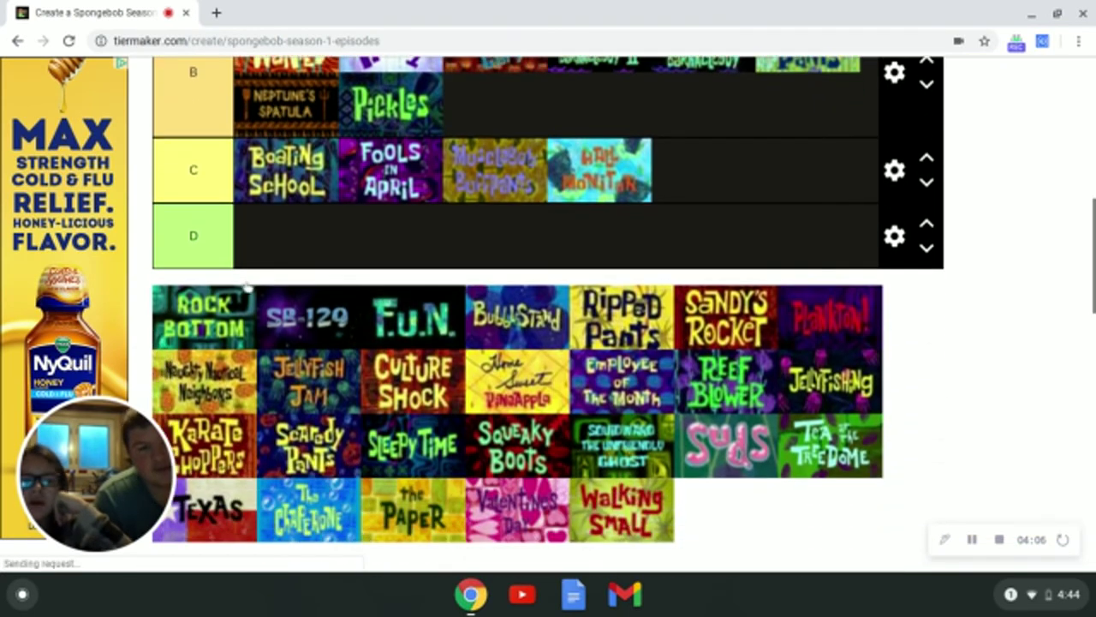
scroll(246, 287, "down", 1)
mouse_move(257, 279)
left_mouse_down()
mouse_move(364, 224)
mouse_move(556, 193)
mouse_move(529, 244)
left_mouse_up()
scroll(367, 208, "up", 2)
scroll(556, 193, "up", 2)
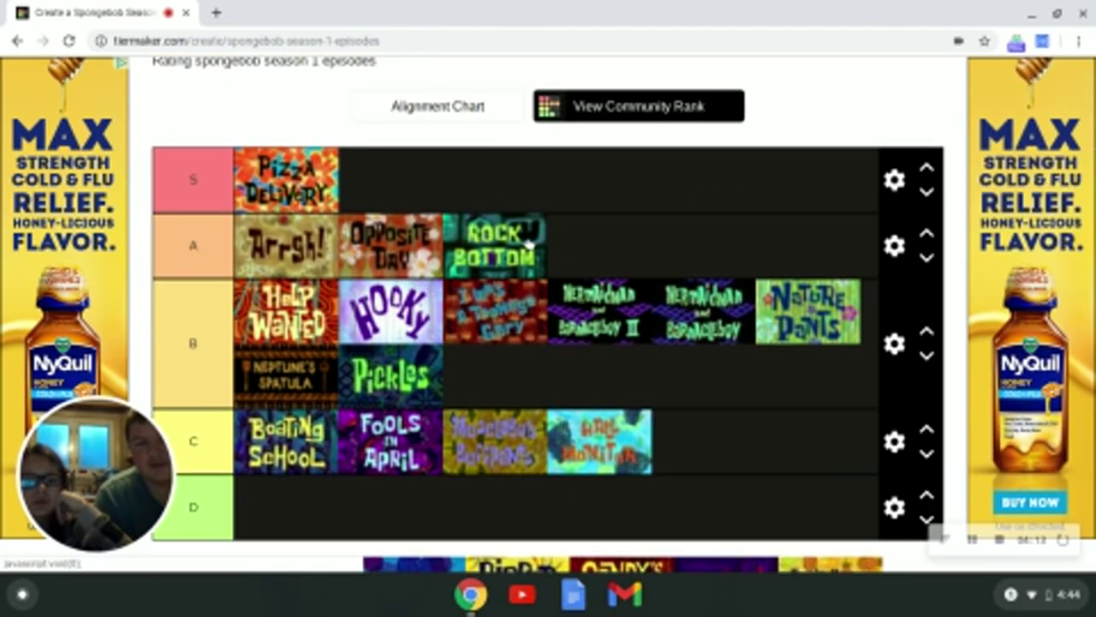
Step: Rank SB-129 in tier B after Pickles
scroll(569, 244, "down", 1)
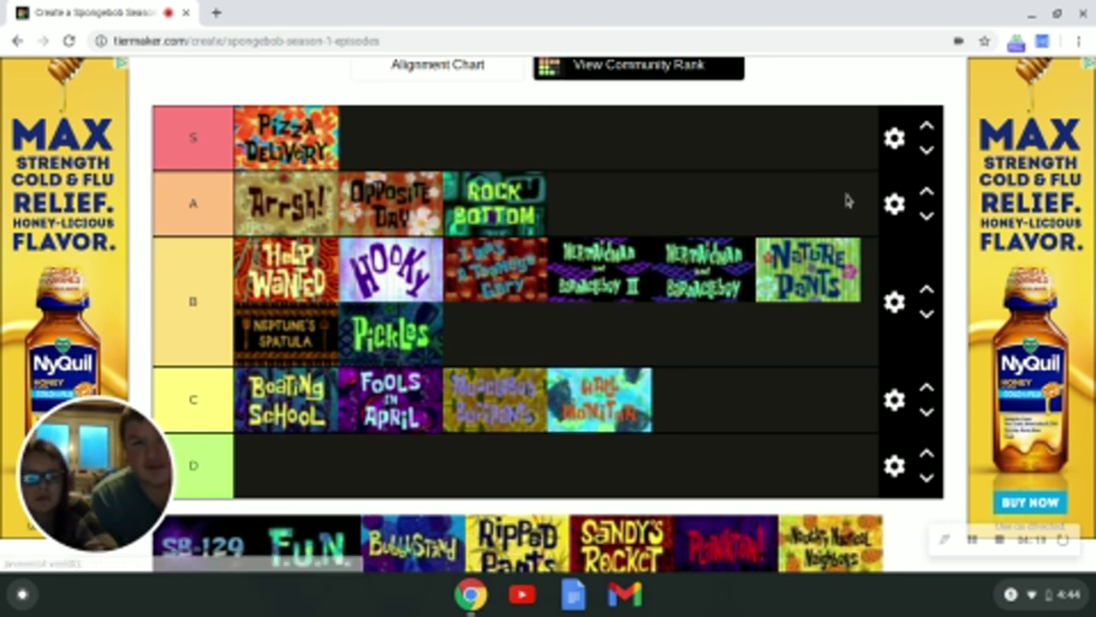
scroll(847, 196, "down", 1)
scroll(846, 195, "down", 1)
scroll(548, 308, "down", 1)
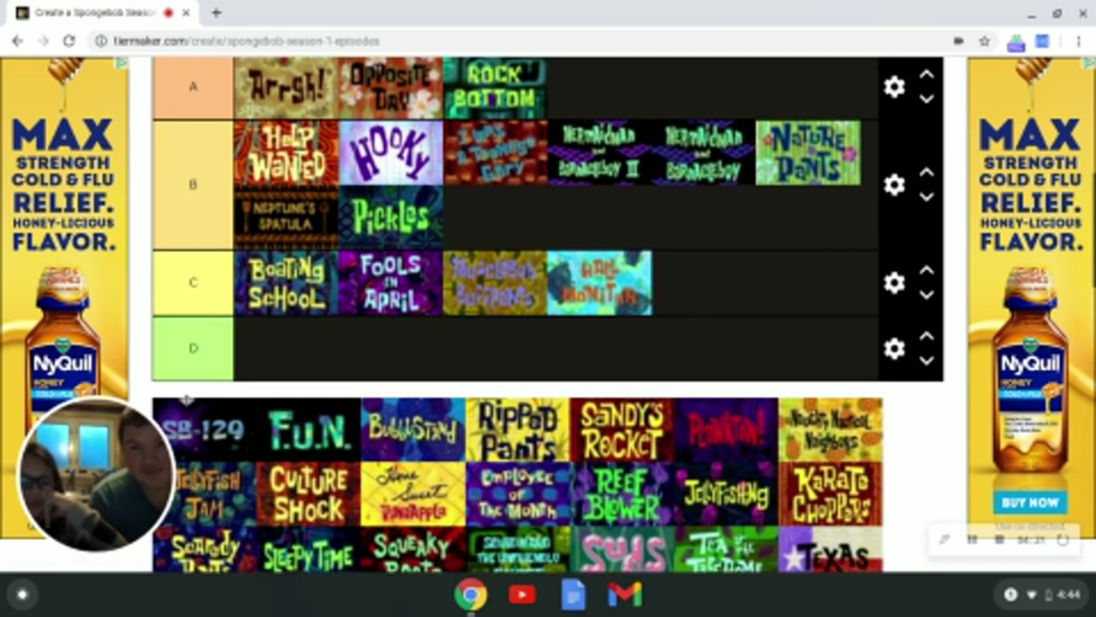
scroll(209, 336, "down", 1)
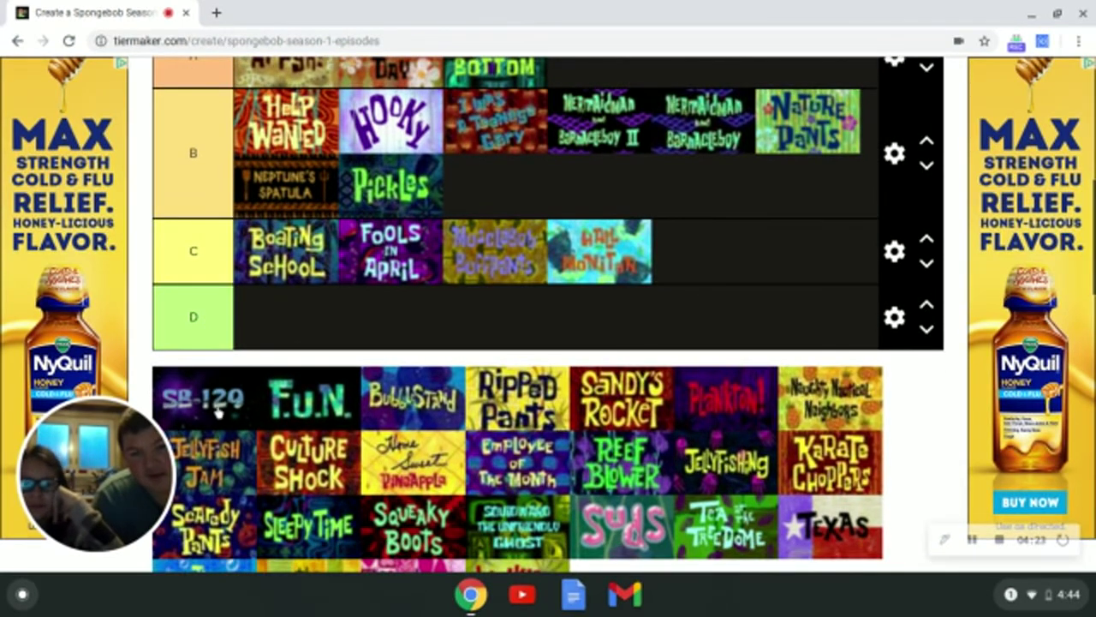
left_click_drag(235, 399, 375, 334)
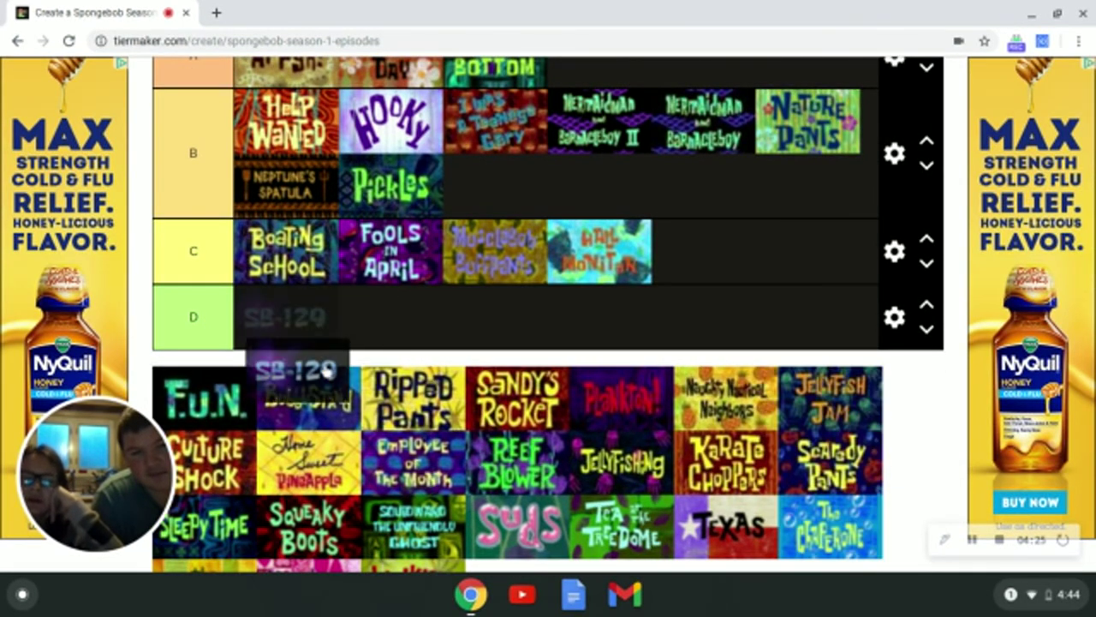
mouse_move(345, 360)
left_mouse_down()
mouse_move(558, 168)
mouse_move(475, 218)
left_mouse_up()
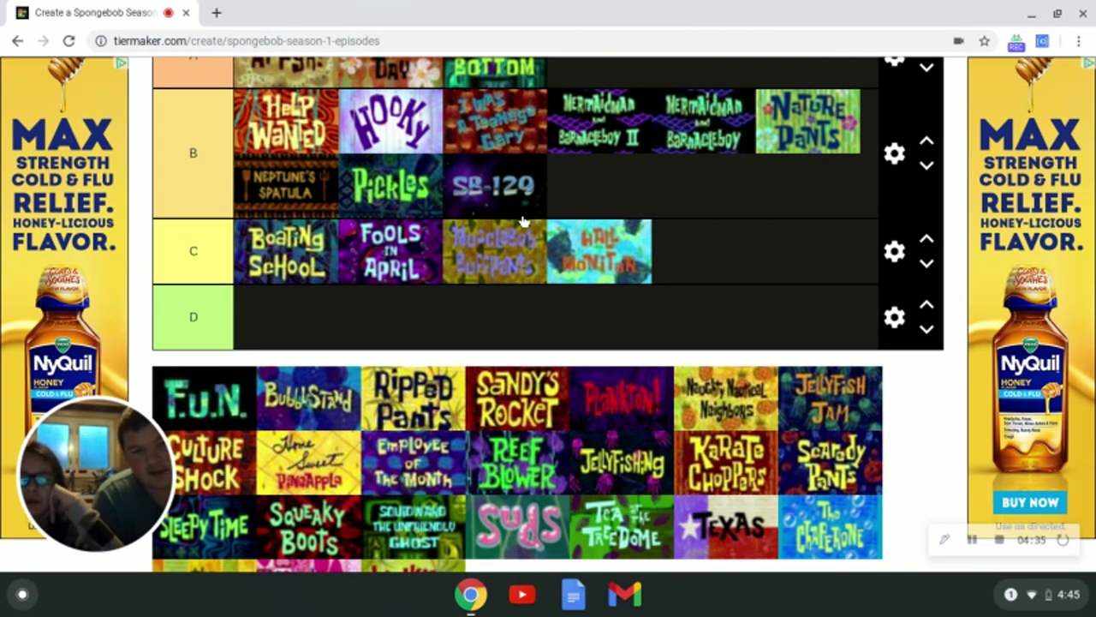
Step: Drag another episode card from the pool into the upper tiers
scroll(516, 223, "up", 1)
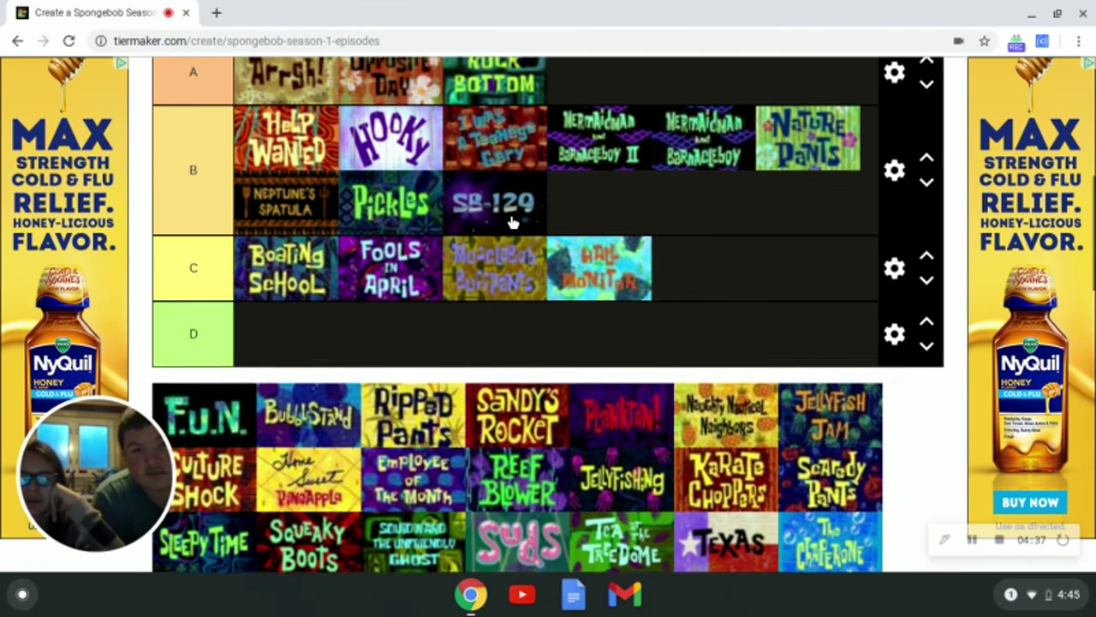
scroll(514, 224, "down", 2)
scroll(514, 224, "down", 2)
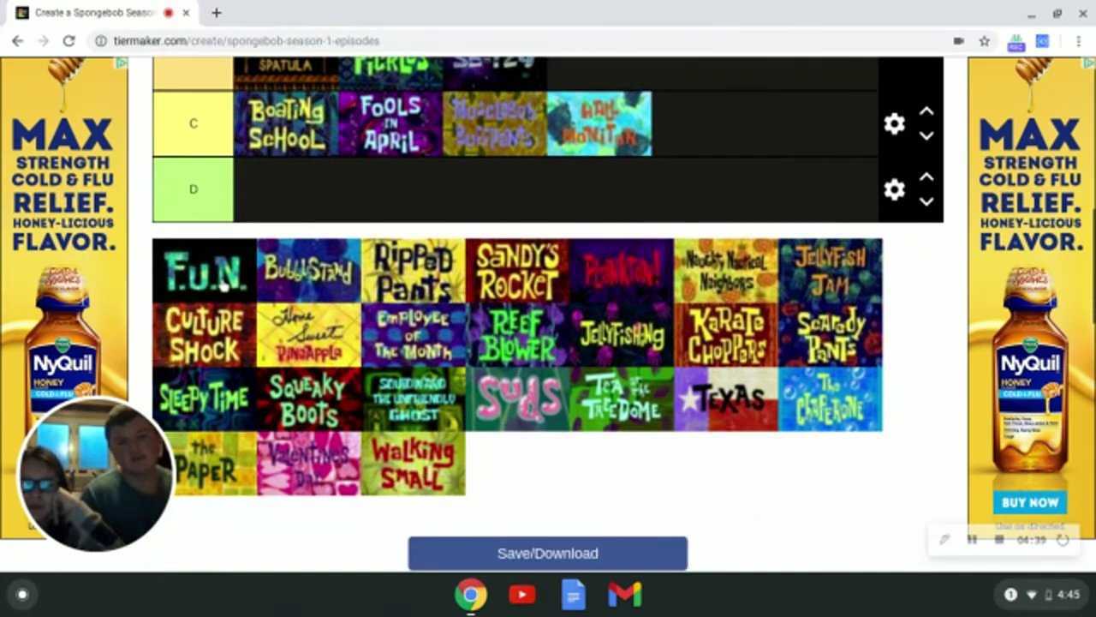
mouse_move(221, 287)
left_mouse_down()
mouse_move(454, 206)
mouse_move(591, 129)
left_mouse_up()
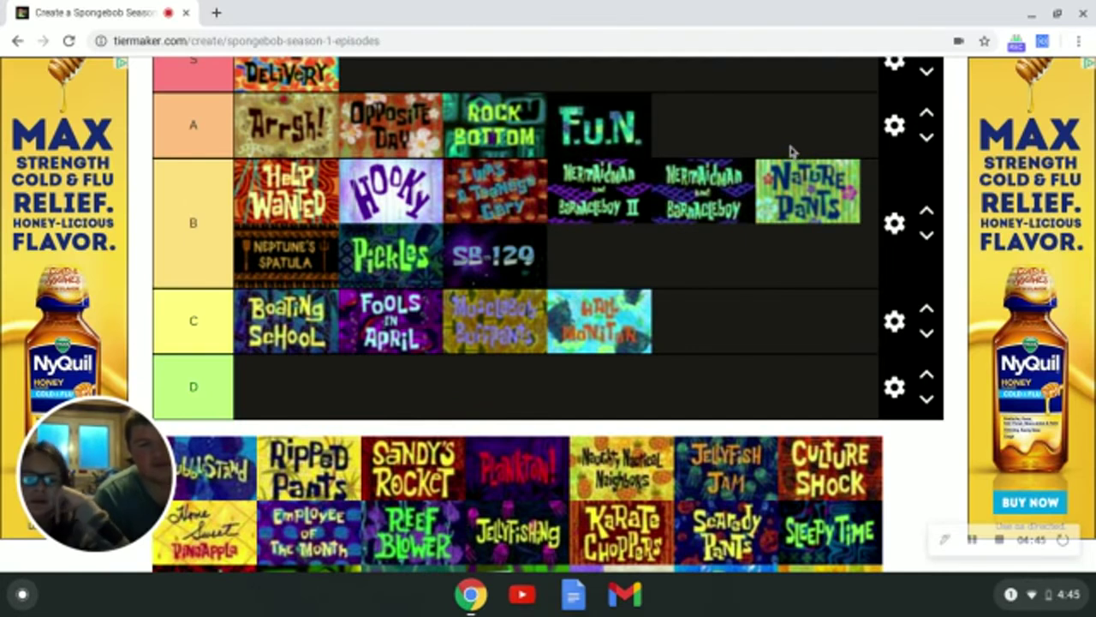
Step: Carry Bubblestand from the pool into tier C beside Hall Monitor
scroll(788, 154, "down", 2)
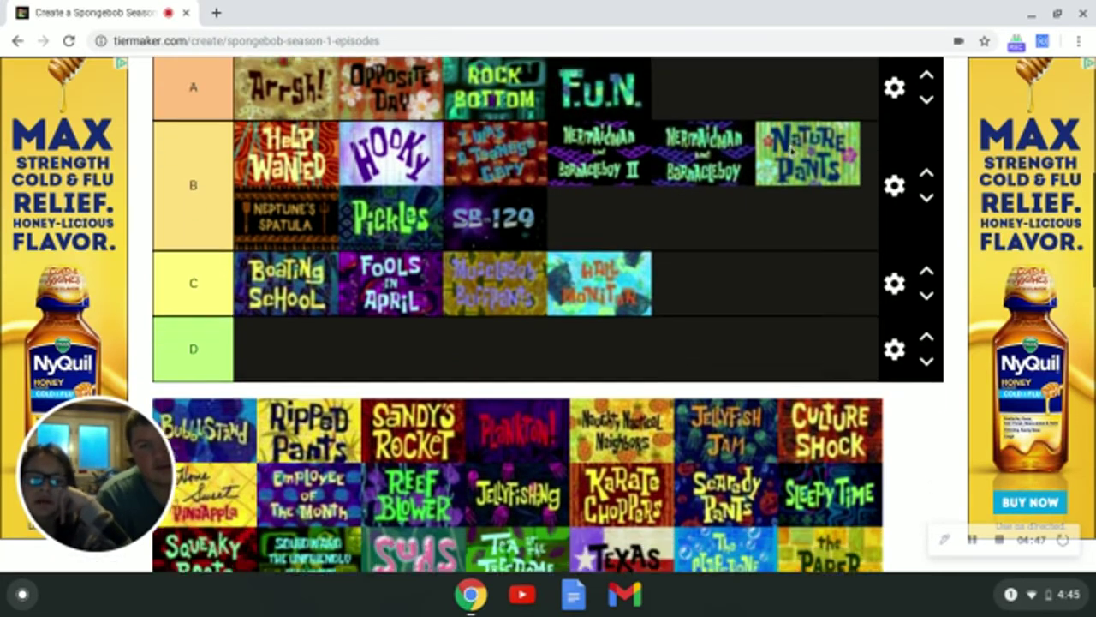
scroll(775, 171, "down", 2)
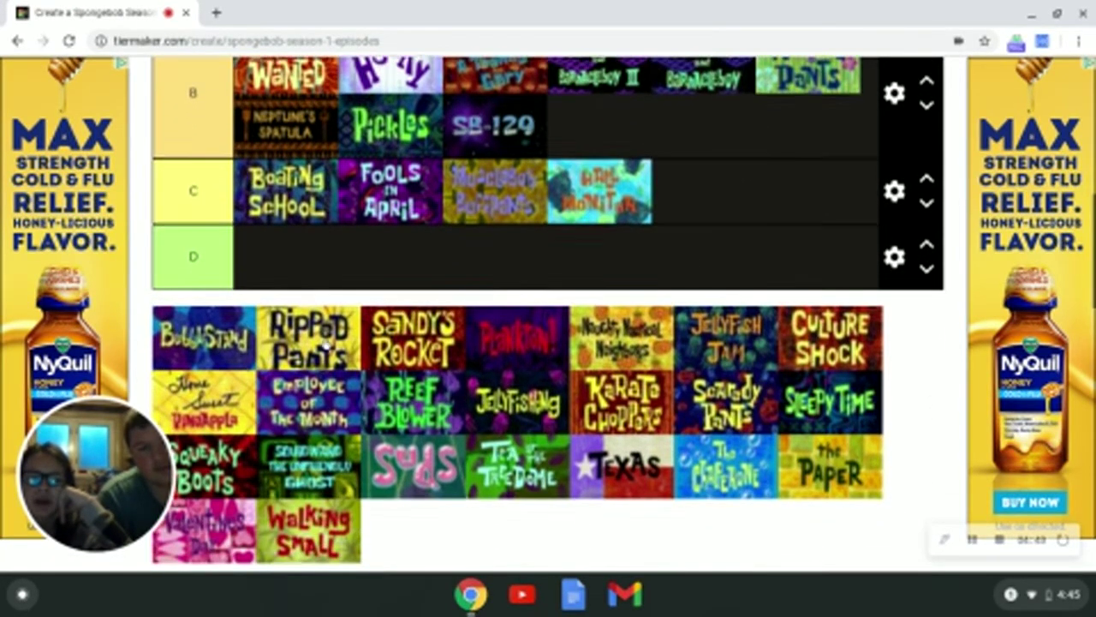
scroll(221, 298, "down", 1)
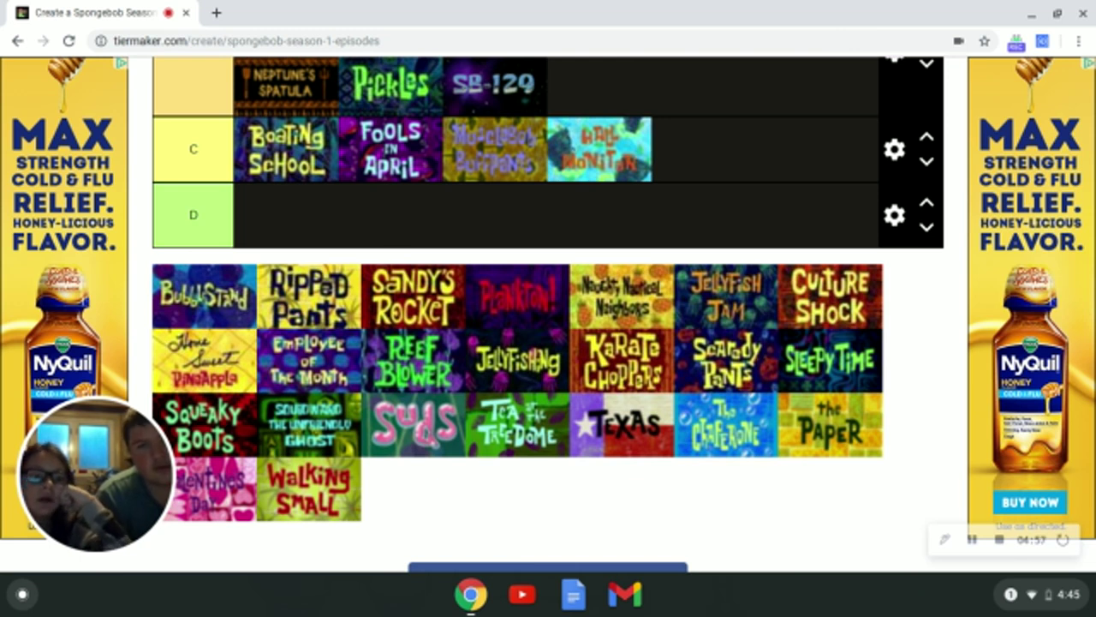
left_click_drag(219, 297, 218, 302)
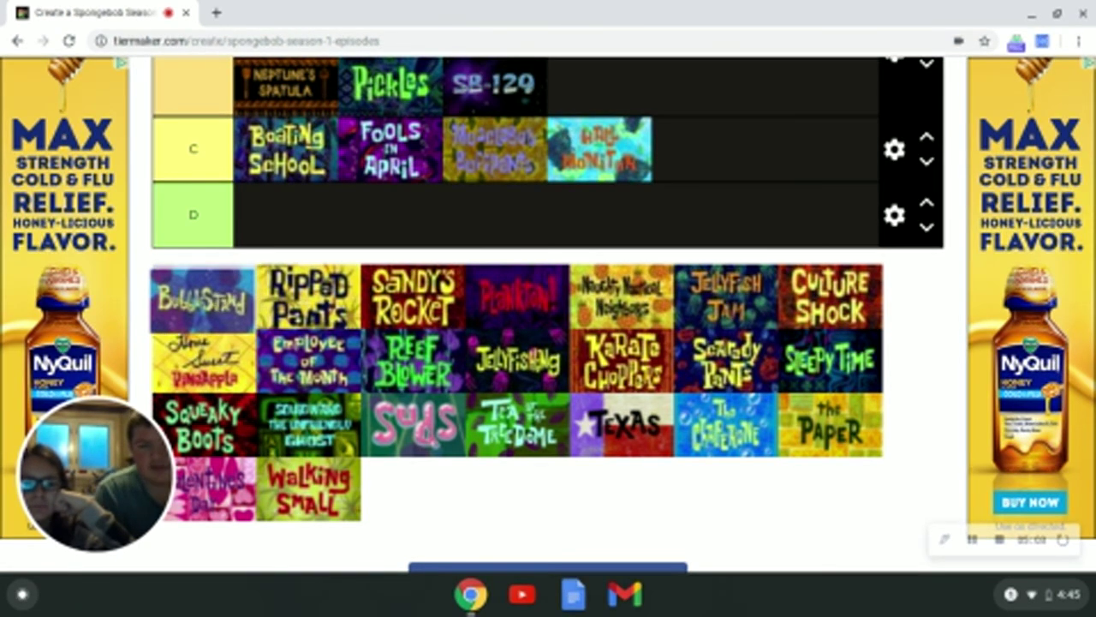
mouse_move(219, 300)
left_mouse_down()
mouse_move(726, 214)
mouse_move(734, 159)
left_mouse_up()
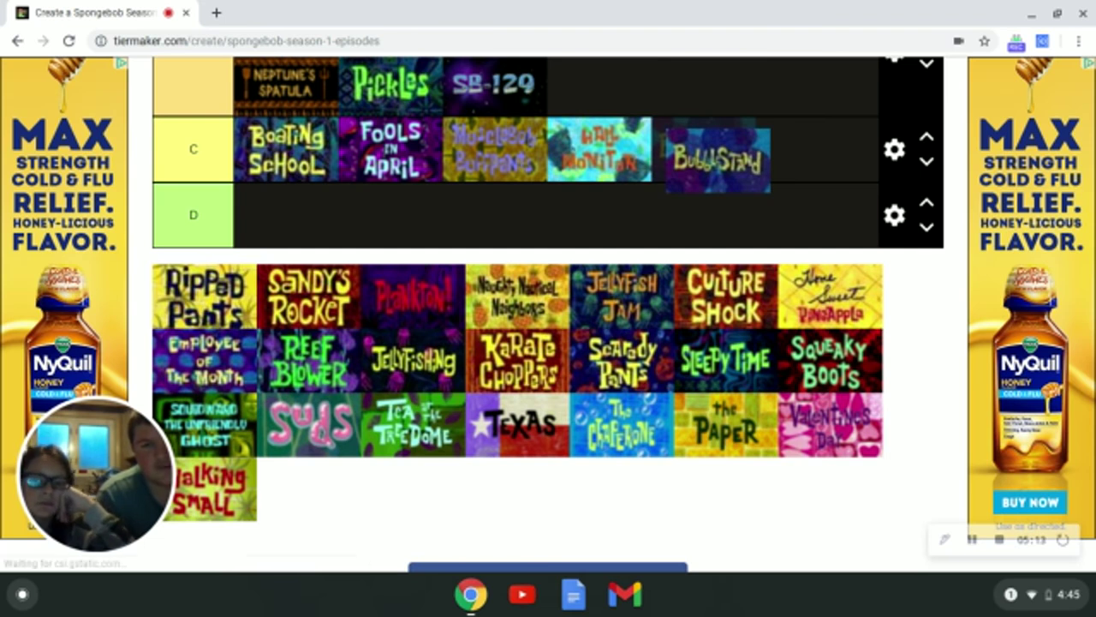
left_click_drag(717, 160, 714, 151)
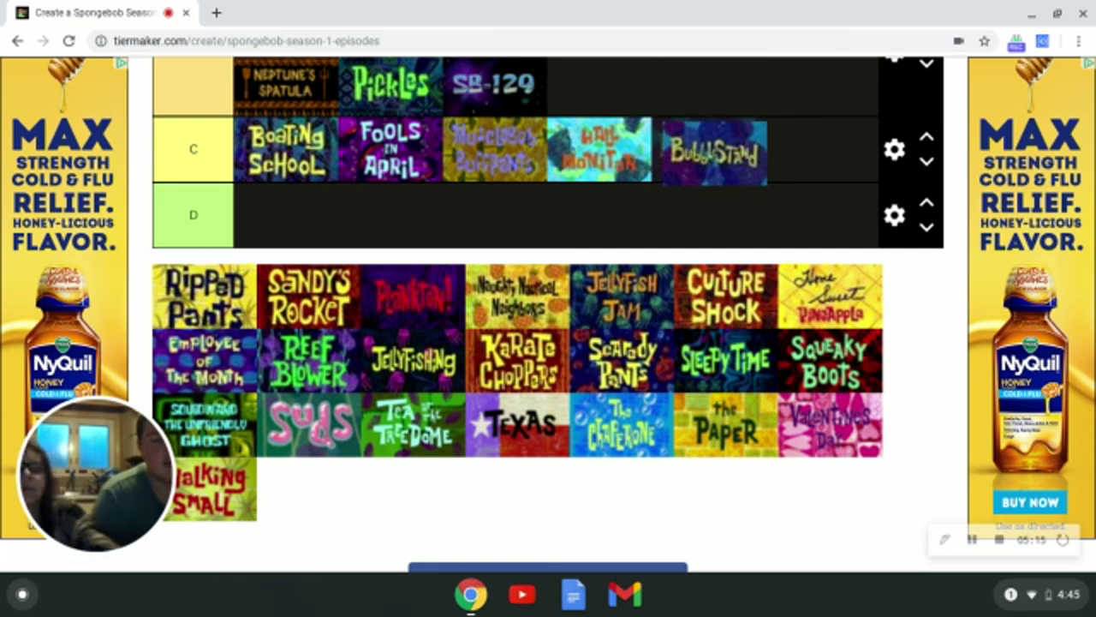
Step: Finish placing Bubblestand right after Hall Monitor in tier C
left_click_drag(715, 152, 649, 203)
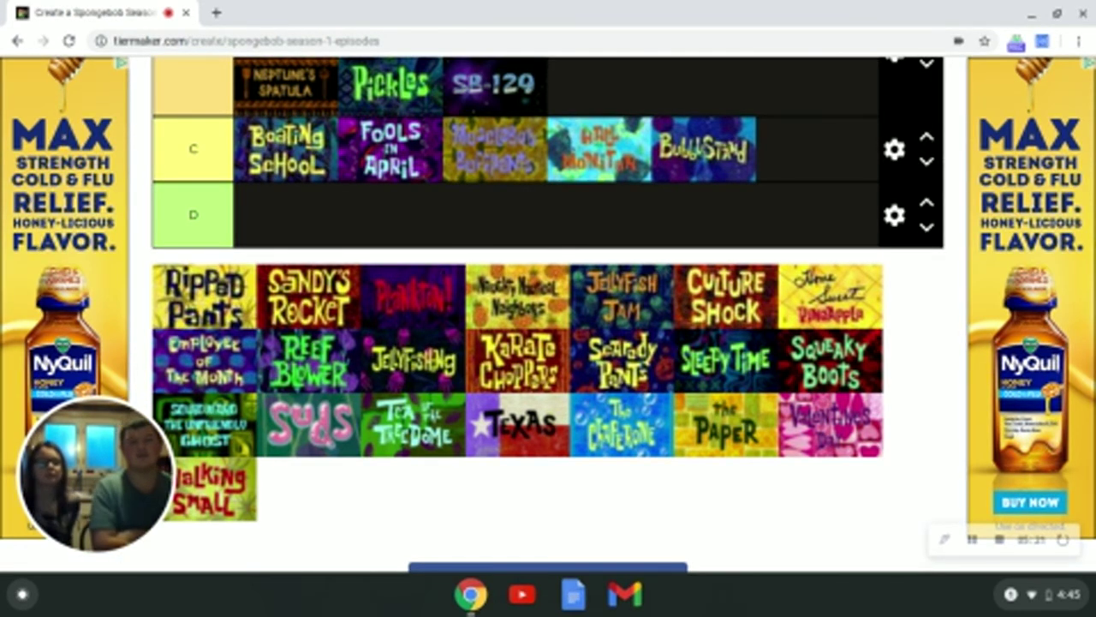
scroll(624, 203, "up", 1)
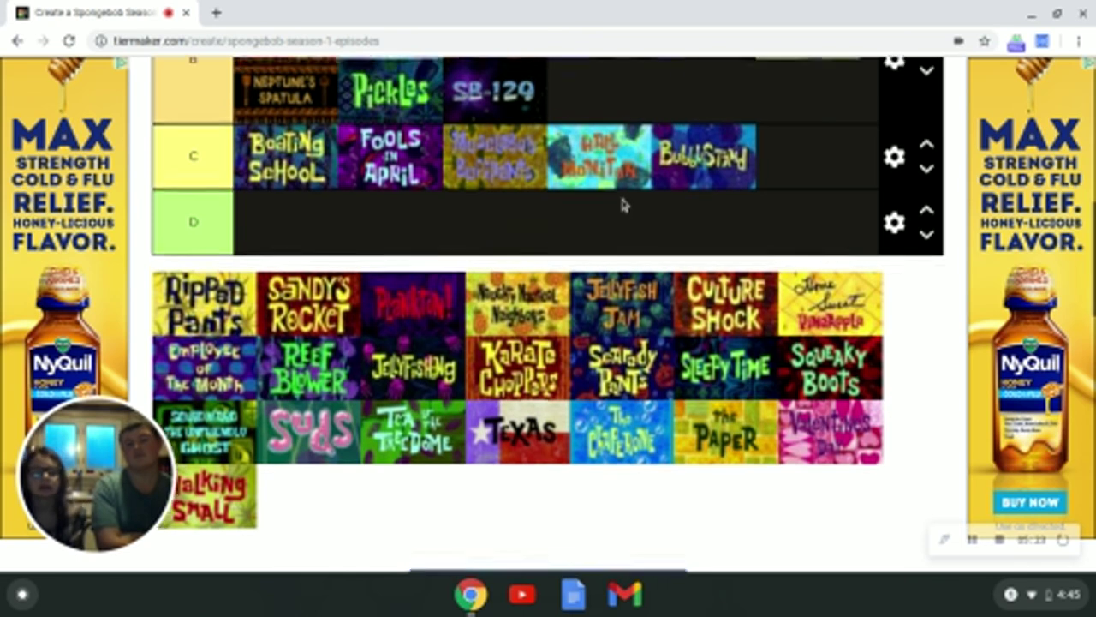
scroll(625, 203, "up", 1)
scroll(625, 203, "up", 1)
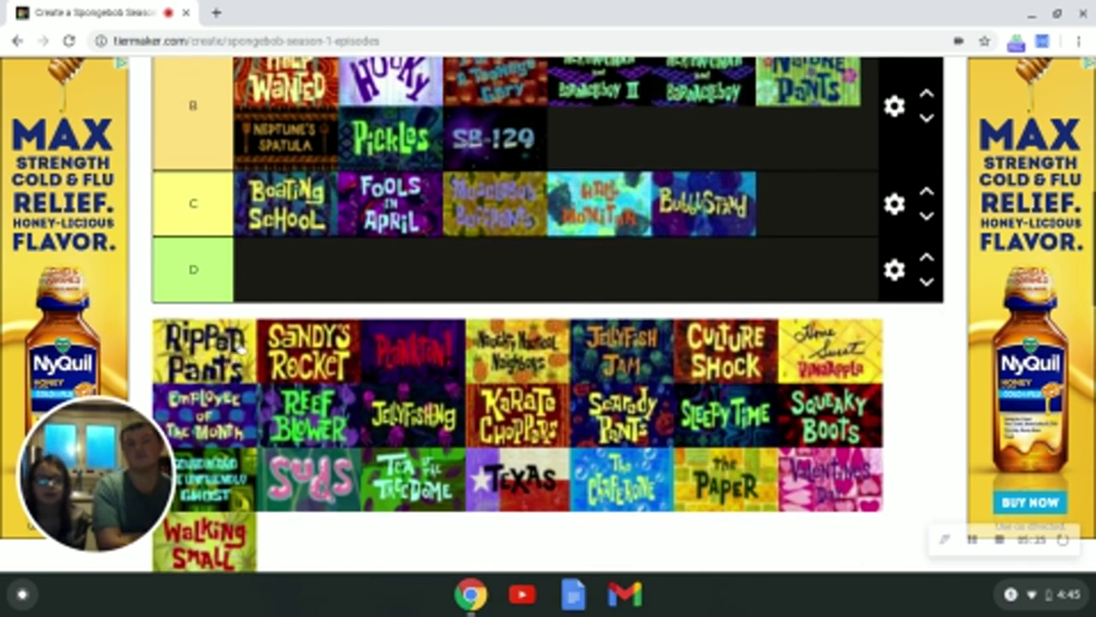
Step: Rank Ripped Pants in C, Sandy's Rocket in B after SB-129, and Plankton! in A
mouse_move(242, 347)
left_mouse_down()
mouse_move(768, 281)
mouse_move(843, 208)
left_mouse_up()
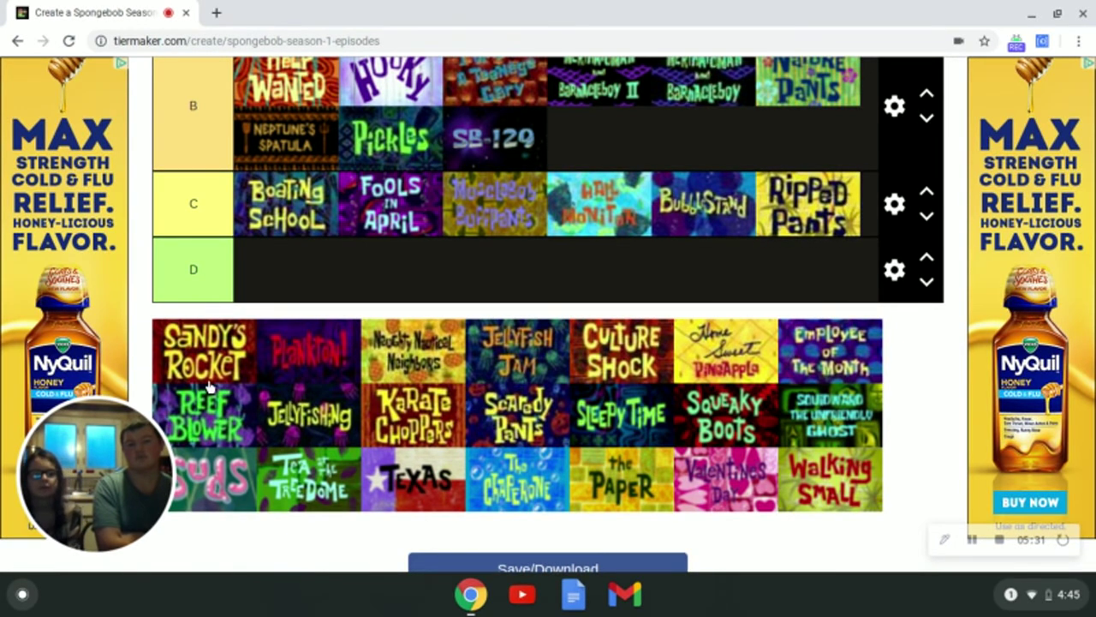
left_click_drag(207, 367, 618, 149)
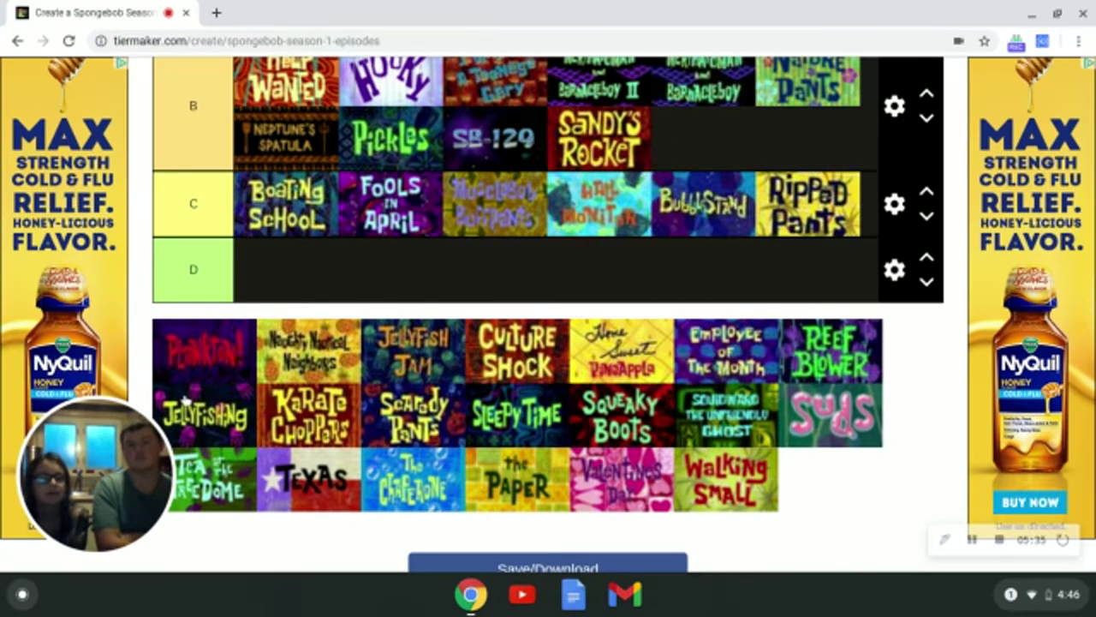
mouse_move(213, 350)
left_mouse_down()
mouse_move(577, 251)
mouse_move(712, 171)
left_mouse_up()
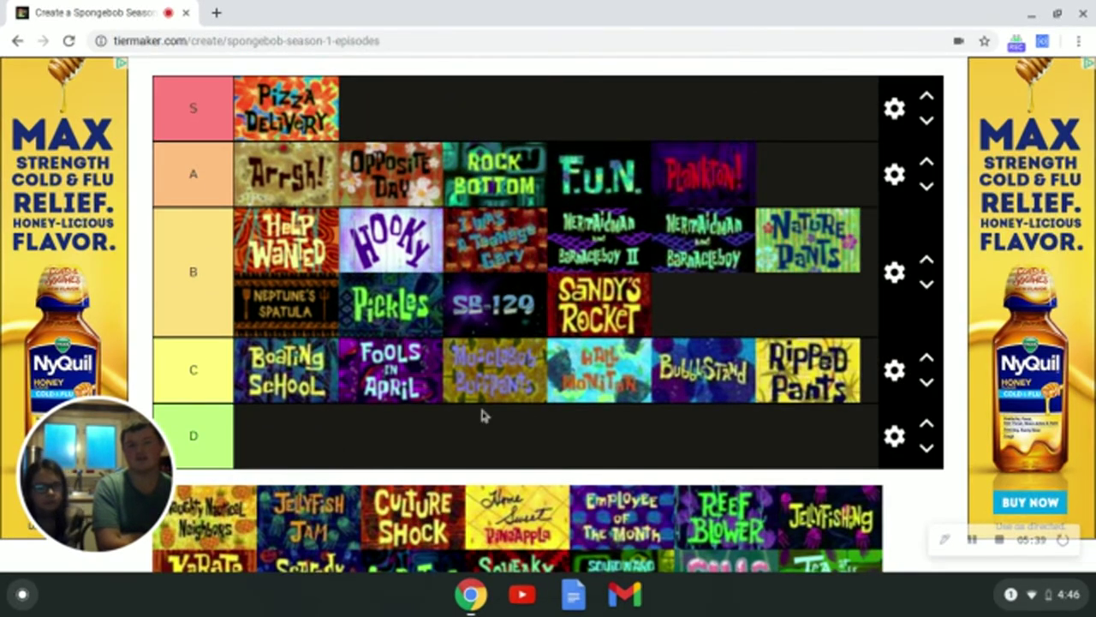
Step: Place Naughty Nautical Neighbors in tier B beside Sandy's Rocket, and Jellyfish Jam in tier C
scroll(391, 404, "down", 2)
scroll(355, 391, "down", 2)
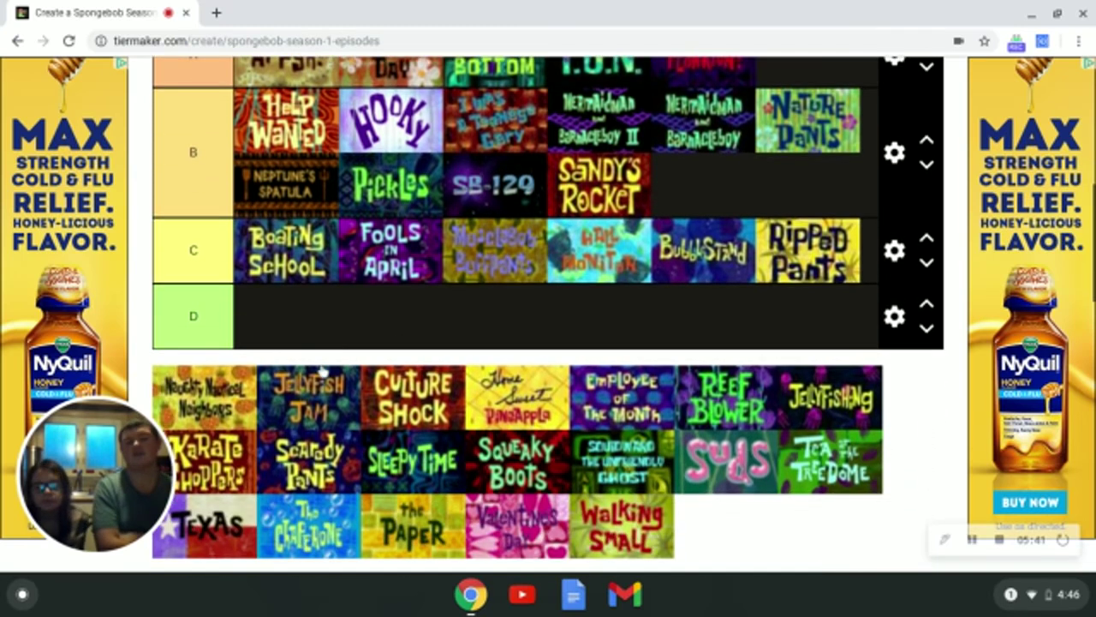
scroll(332, 354, "up", 2)
scroll(266, 383, "down", 3)
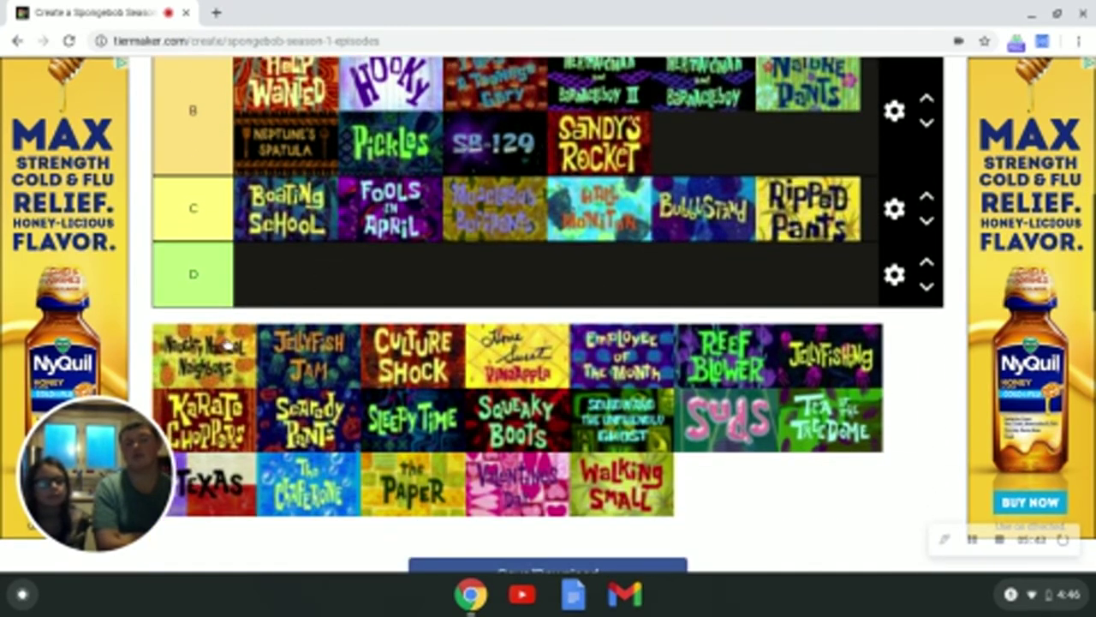
mouse_move(230, 346)
left_mouse_down()
mouse_move(613, 275)
mouse_move(710, 152)
left_mouse_up()
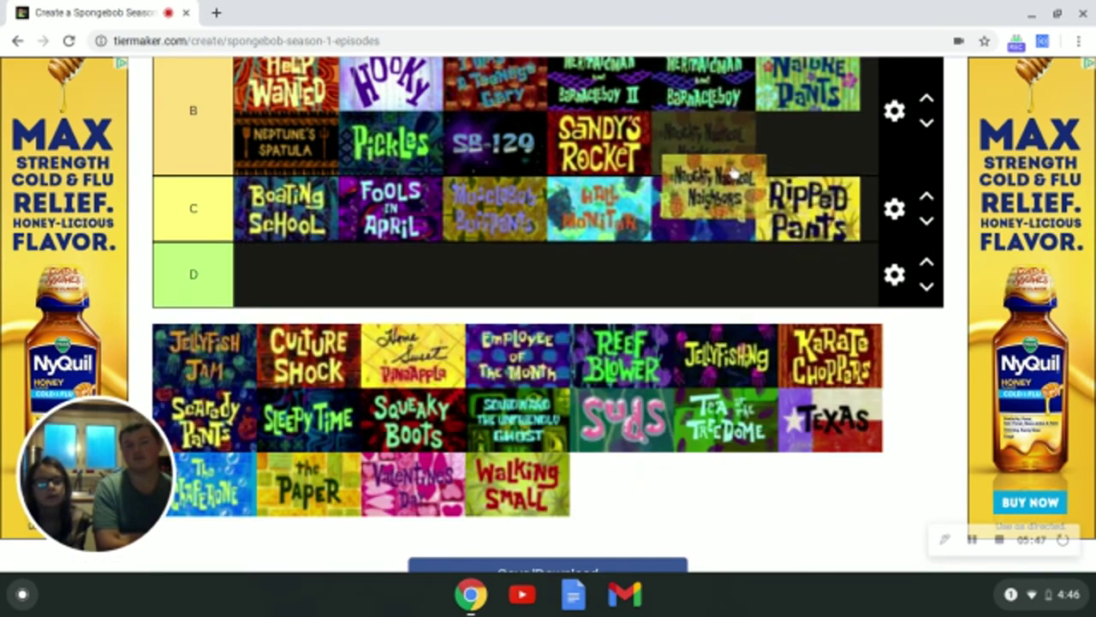
left_click_drag(710, 152, 724, 148)
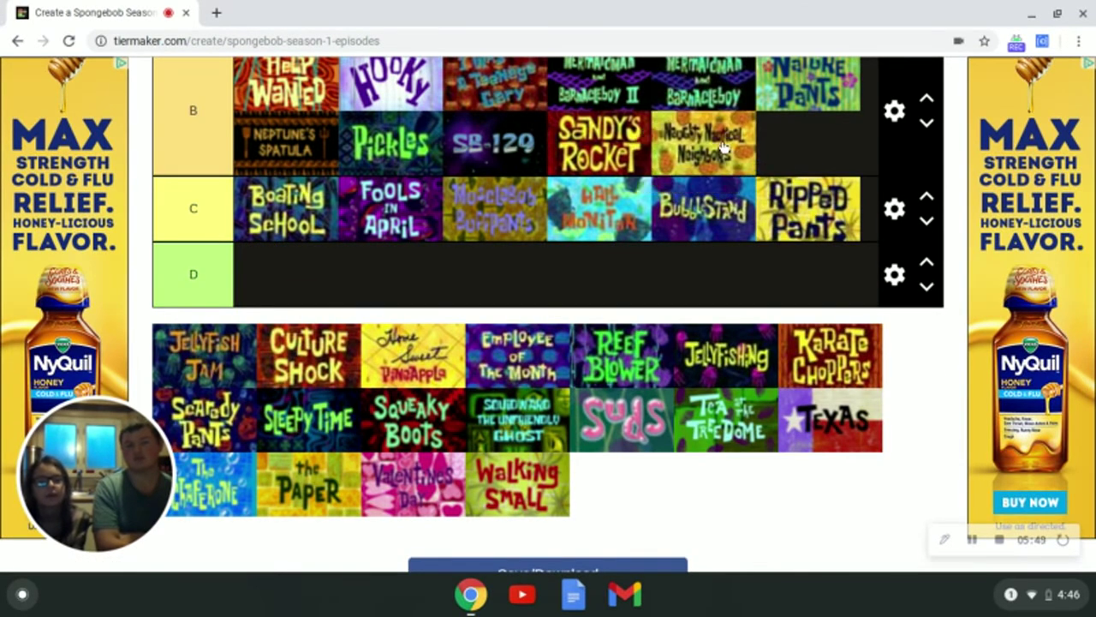
scroll(827, 282, "up", 1)
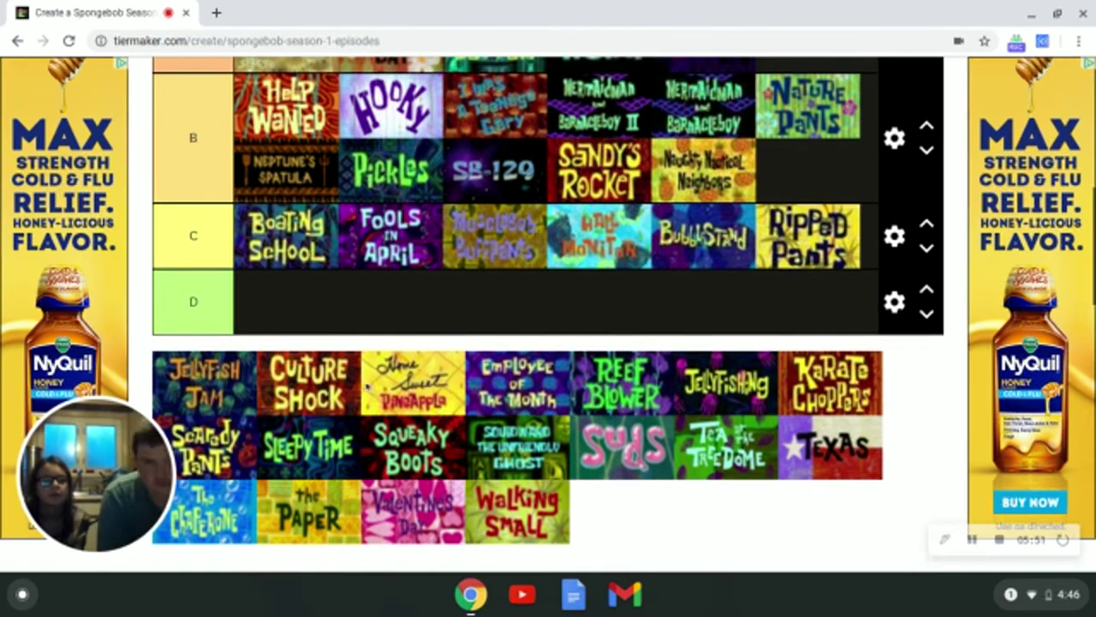
left_click_drag(205, 383, 818, 184)
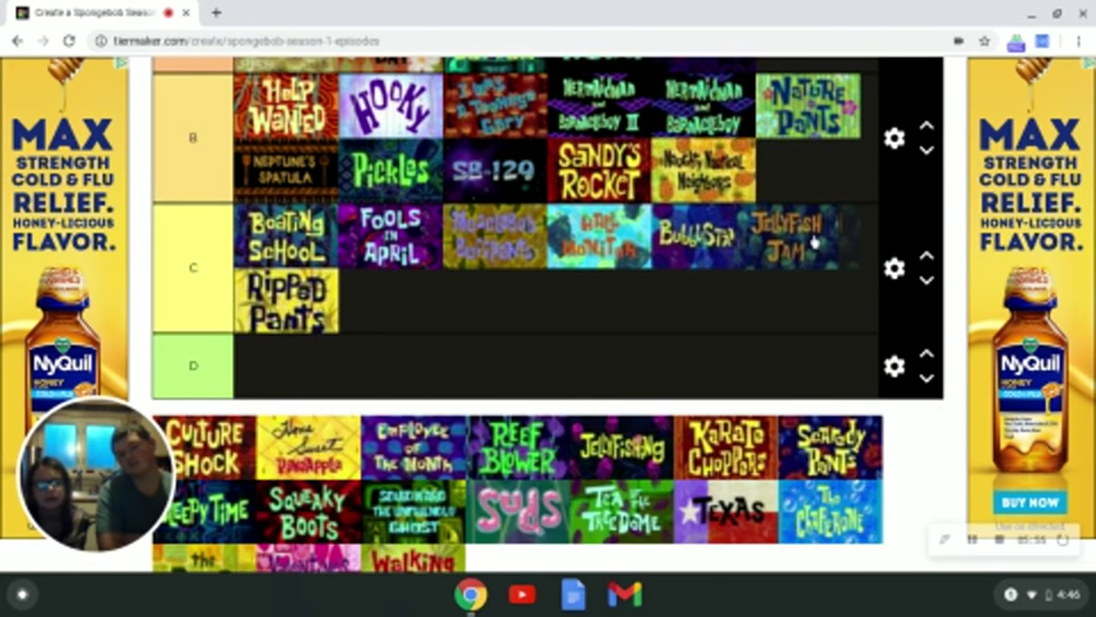
mouse_move(865, 217)
left_mouse_down()
mouse_move(615, 293)
mouse_move(336, 310)
left_mouse_up()
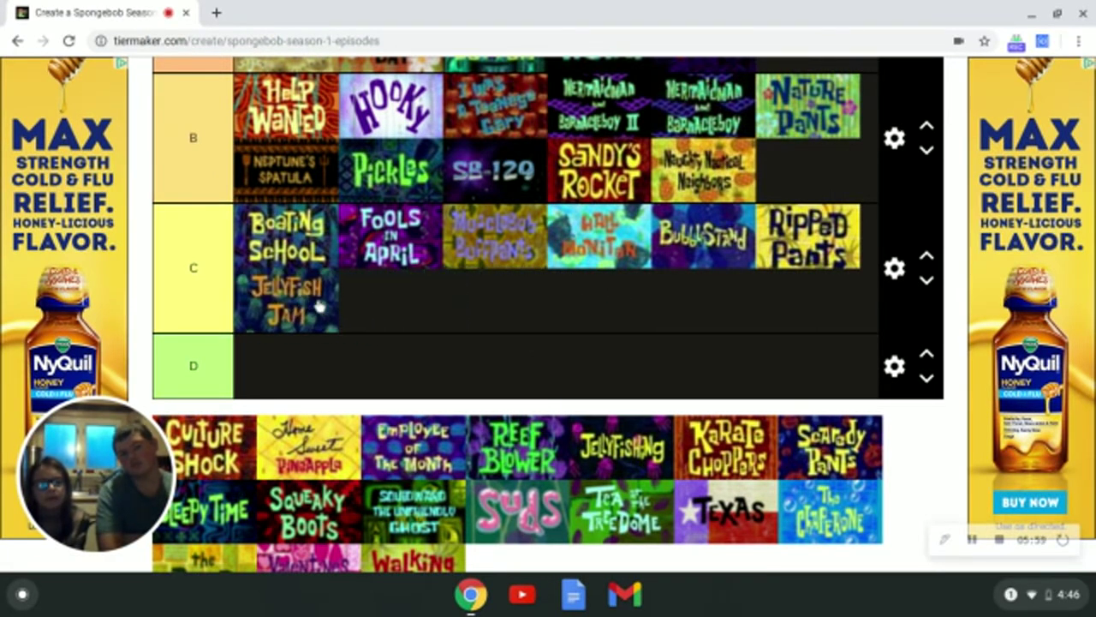
Step: Add Culture Shock and Home Sweet Pineapple to tier B
scroll(238, 314, "down", 1)
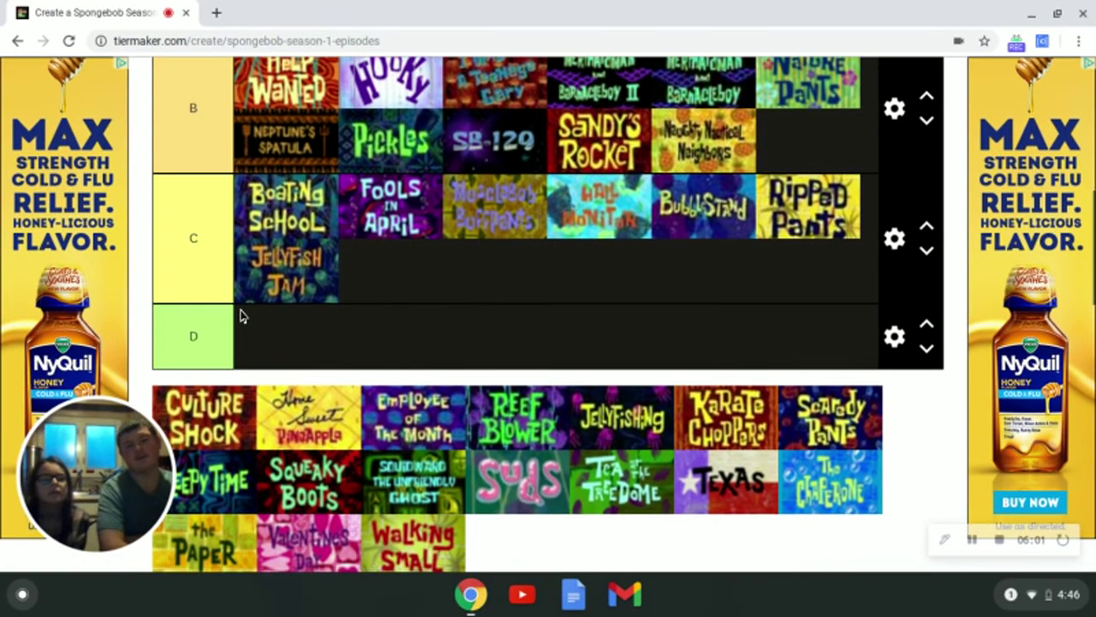
scroll(239, 313, "down", 2)
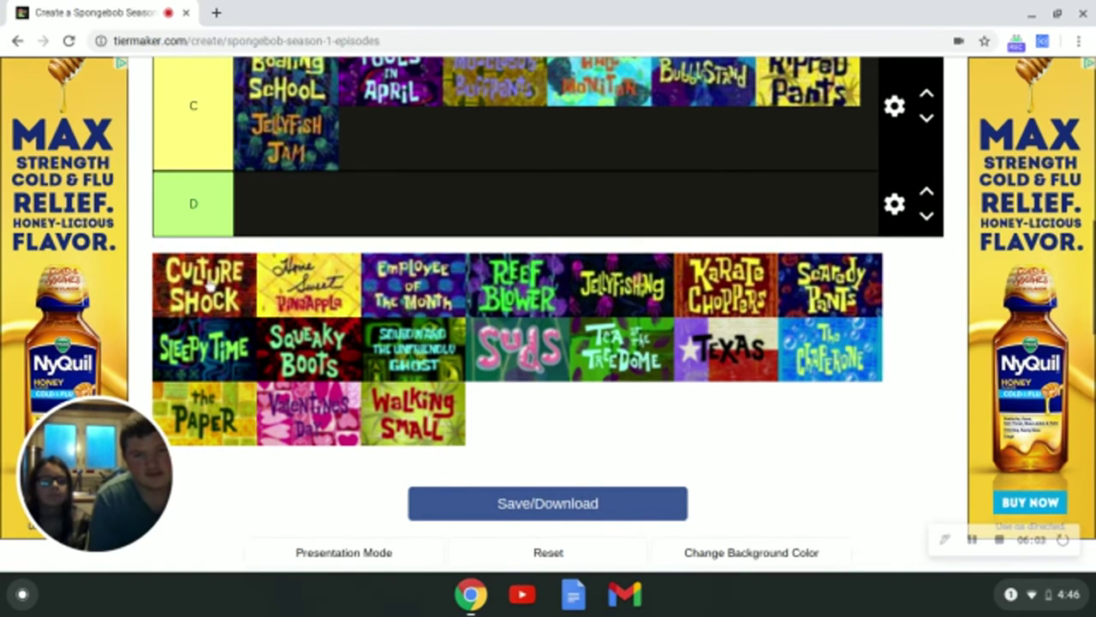
mouse_move(210, 287)
left_mouse_down()
mouse_move(758, 267)
mouse_move(842, 225)
left_mouse_up()
scroll(758, 266, "up", 2)
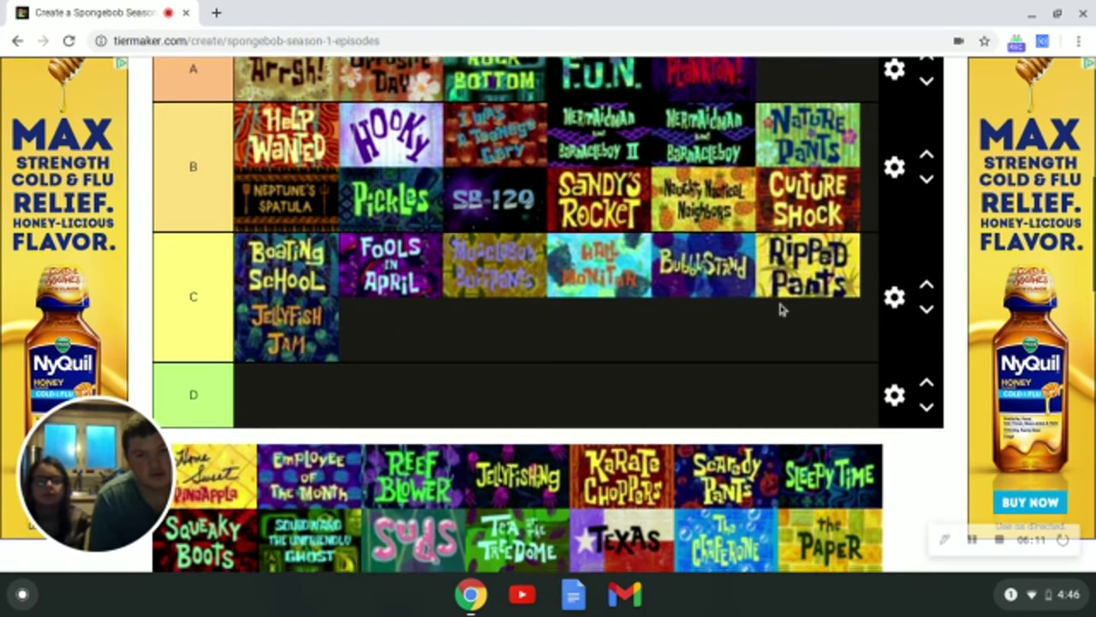
scroll(737, 317, "down", 2)
scroll(691, 326, "down", 2)
left_click_drag(224, 364, 671, 242)
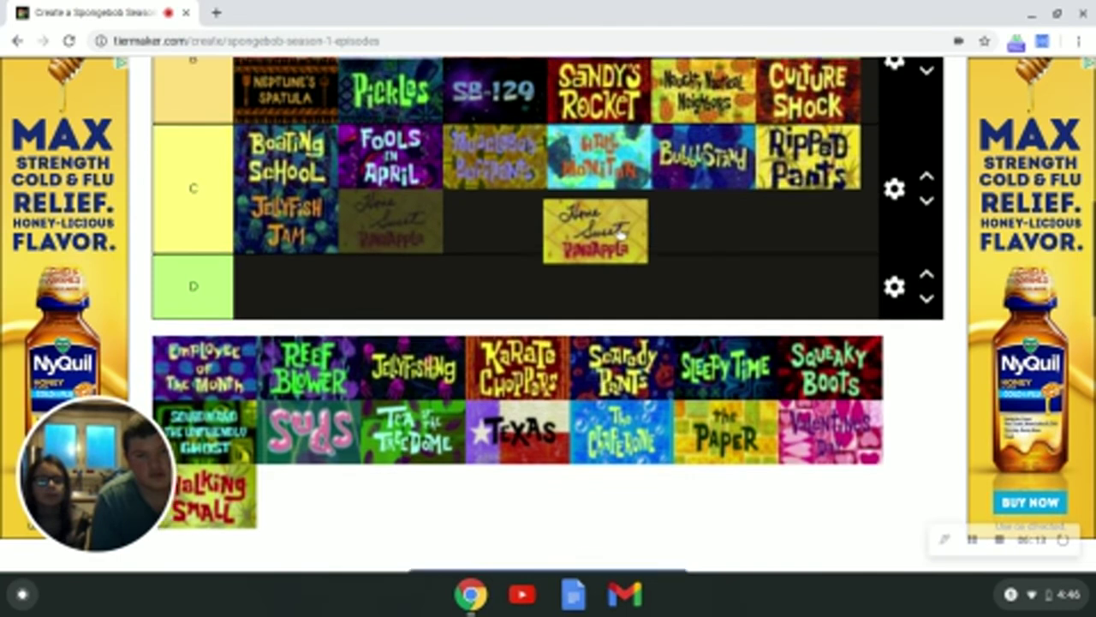
scroll(671, 243, "up", 2)
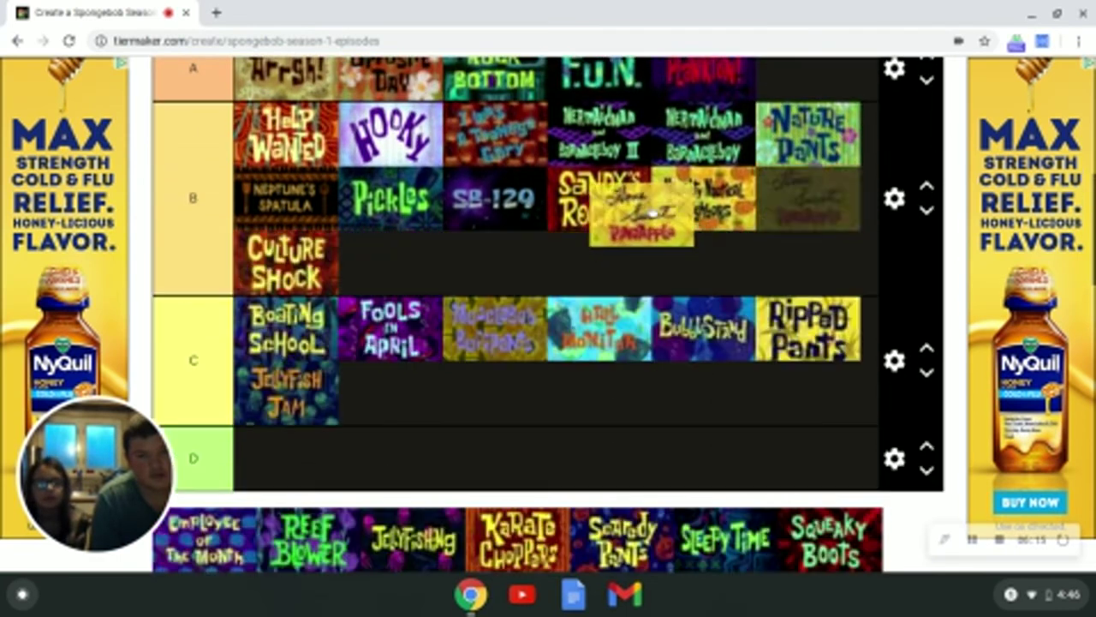
mouse_move(671, 242)
left_mouse_down()
mouse_move(425, 267)
mouse_move(351, 249)
left_mouse_up()
scroll(362, 248, "up", 2)
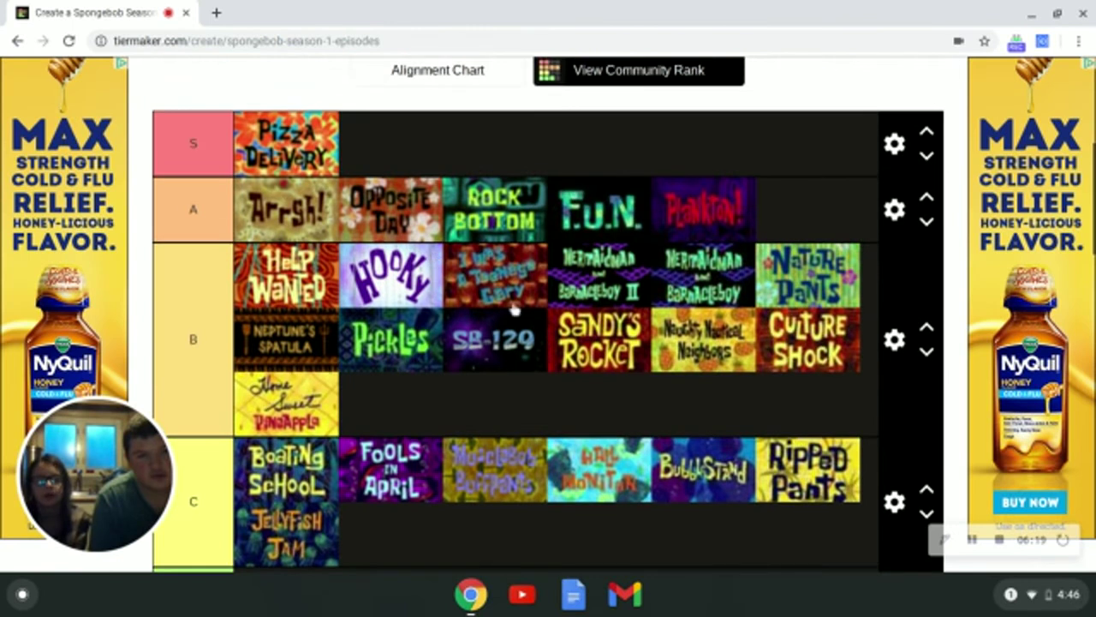
scroll(451, 290, "down", 1)
scroll(454, 287, "down", 2)
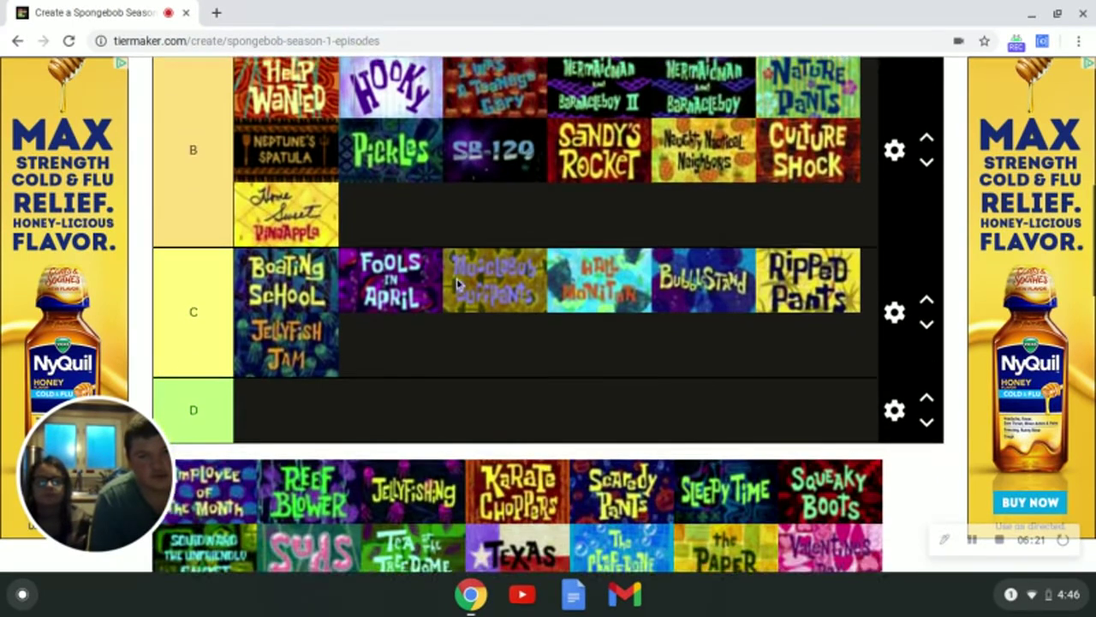
scroll(459, 284, "down", 1)
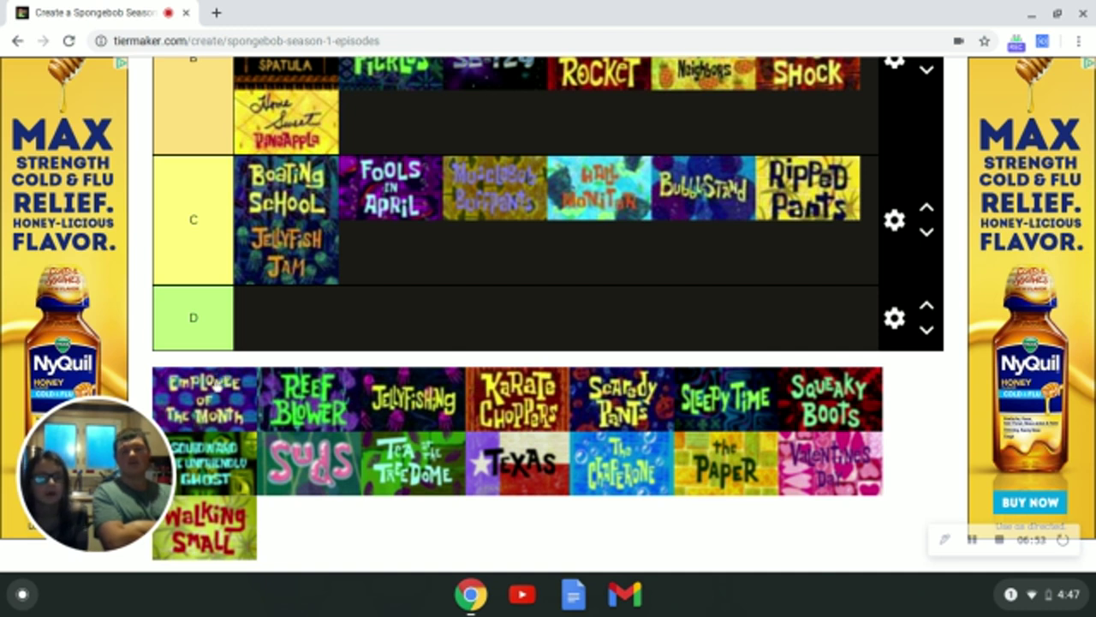
mouse_move(216, 385)
left_mouse_down()
mouse_move(793, 184)
mouse_move(602, 212)
mouse_move(814, 194)
left_mouse_up()
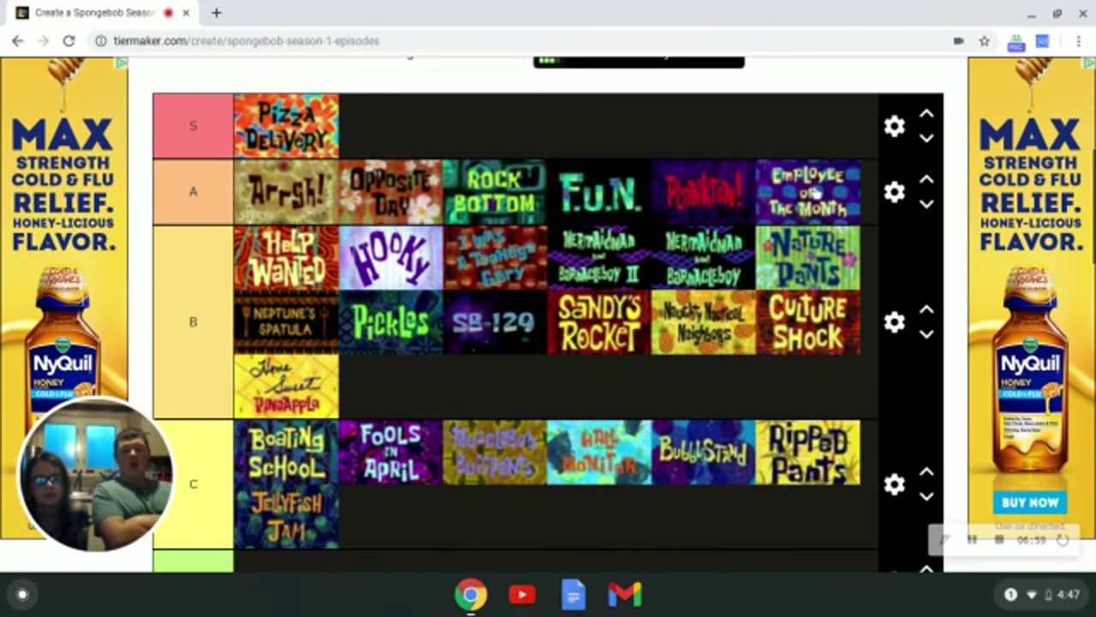
Step: Drag several episodes from the pool into the tiers, ending with Scaredy Pants in B
scroll(815, 194, "down", 3)
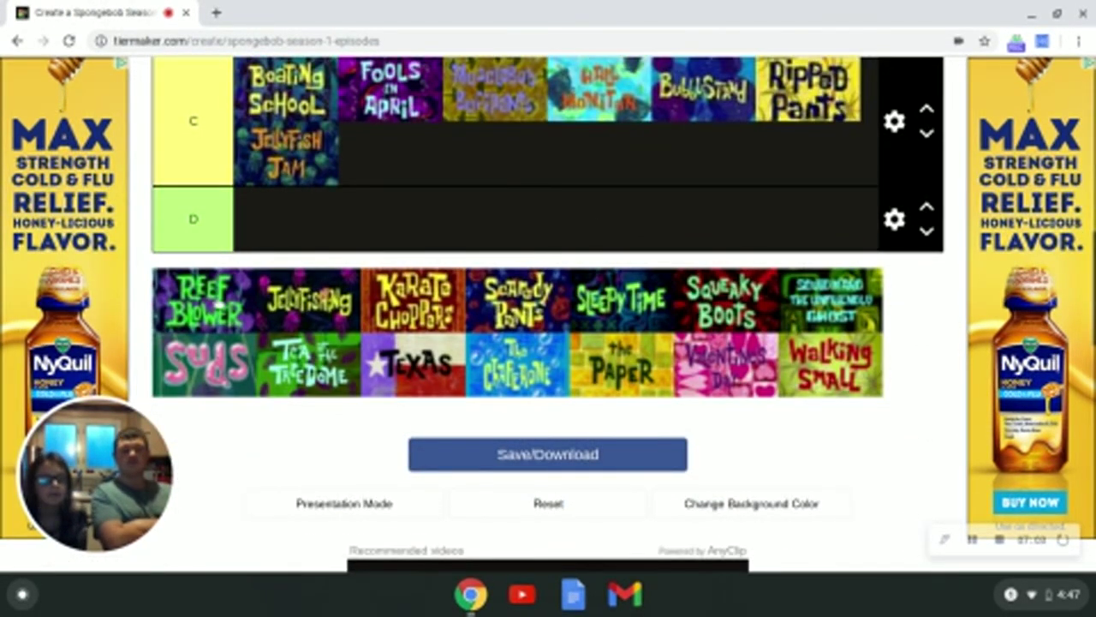
left_click_drag(204, 300, 424, 189)
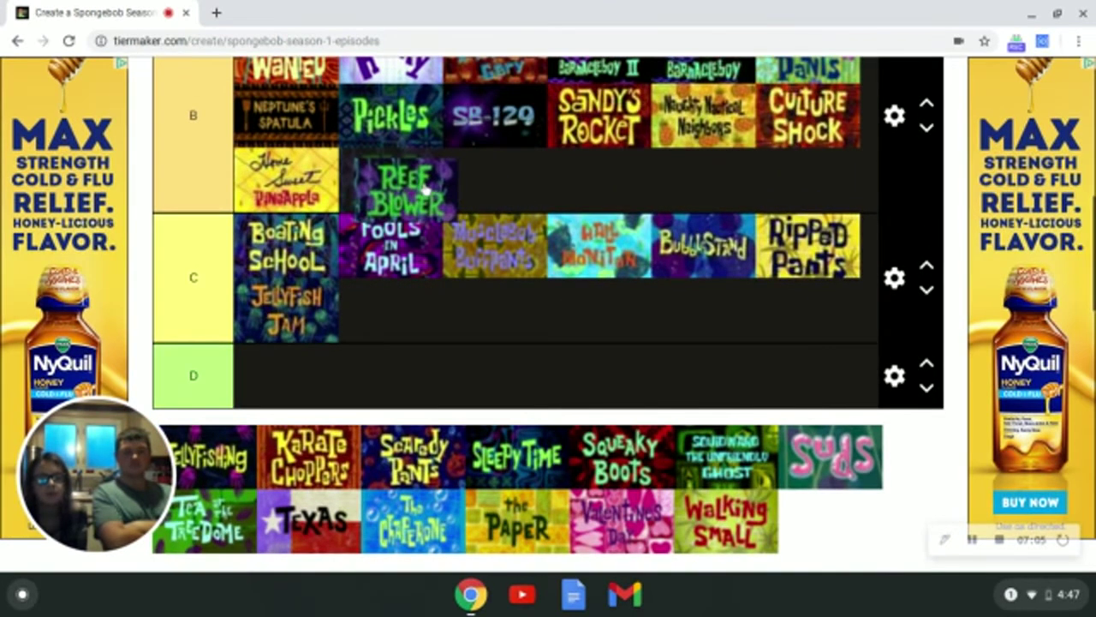
scroll(435, 219, "down", 2)
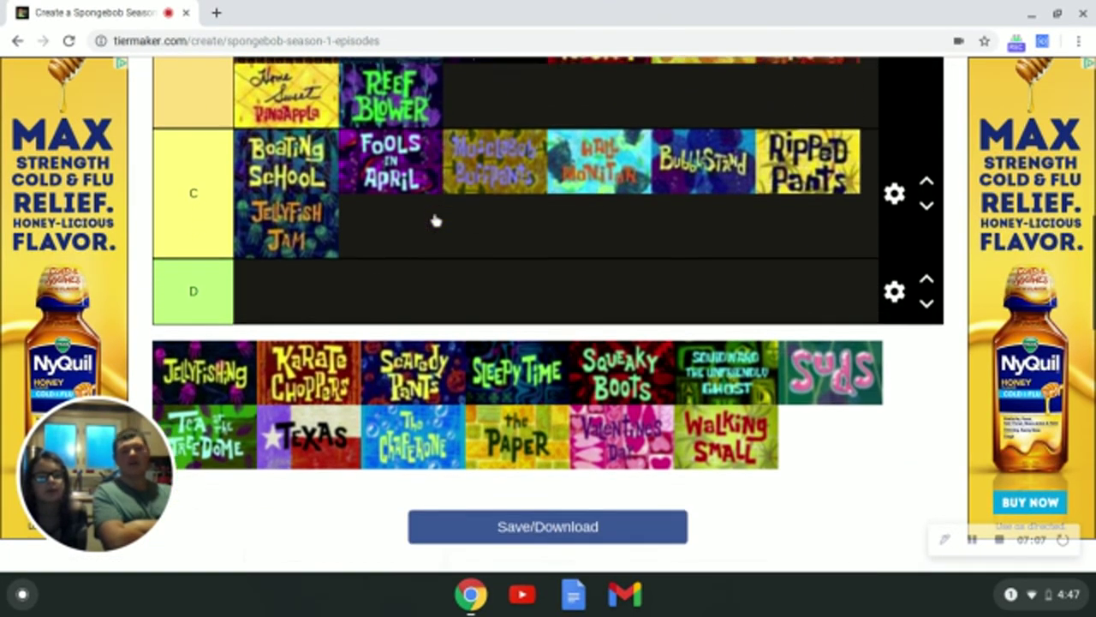
scroll(435, 221, "down", 1)
left_click_drag(214, 351, 304, 267)
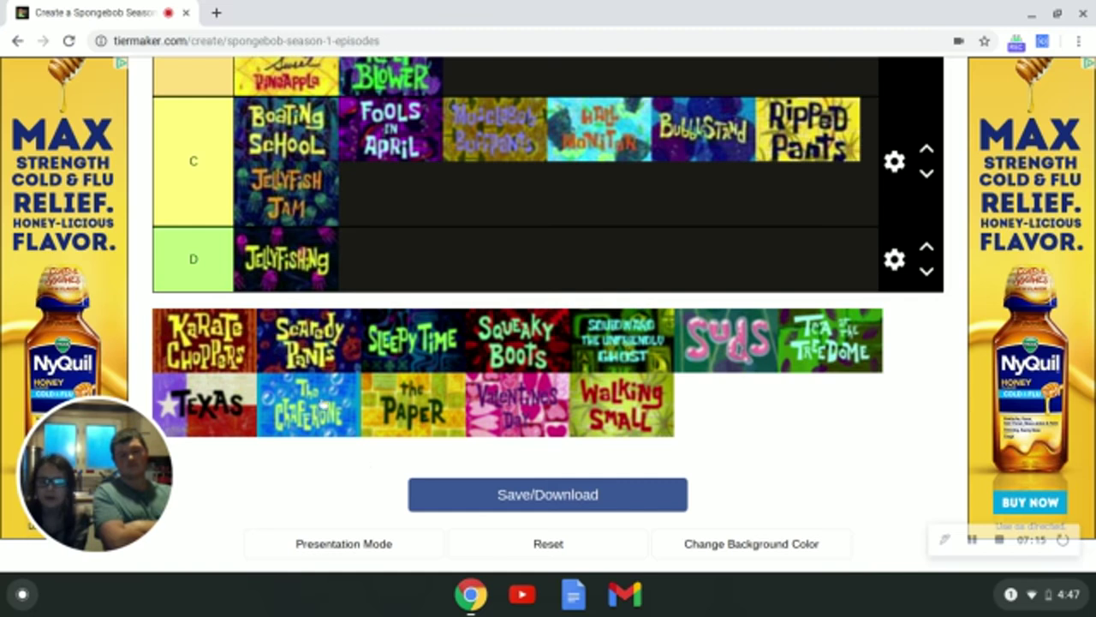
mouse_move(210, 338)
left_mouse_down()
mouse_move(512, 127)
mouse_move(535, 144)
left_mouse_up()
scroll(455, 262, "up", 3)
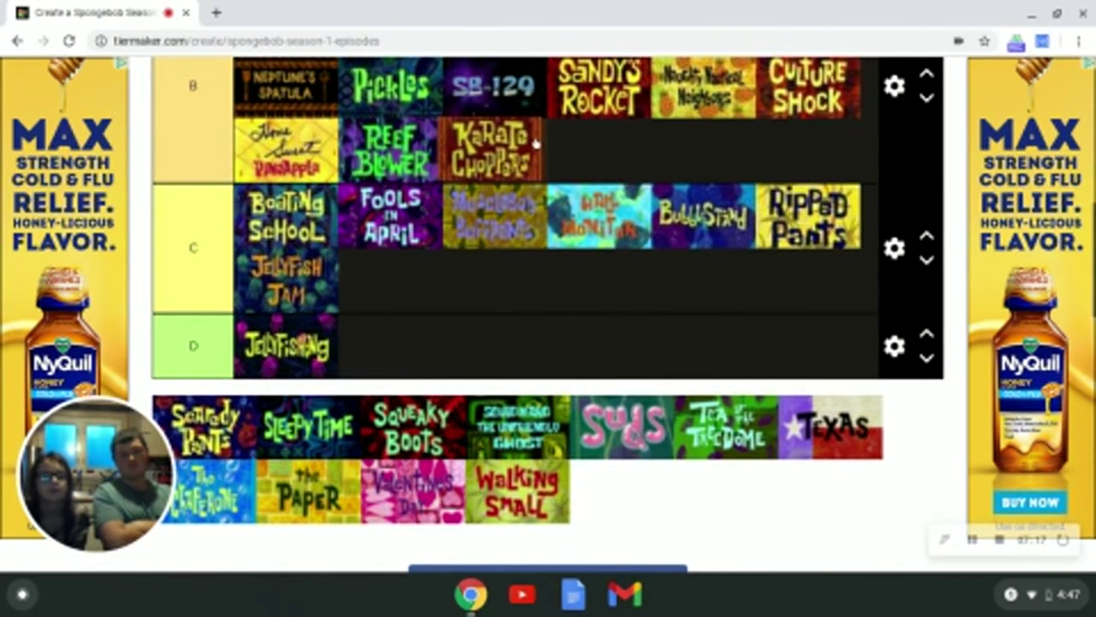
scroll(531, 148, "up", 2)
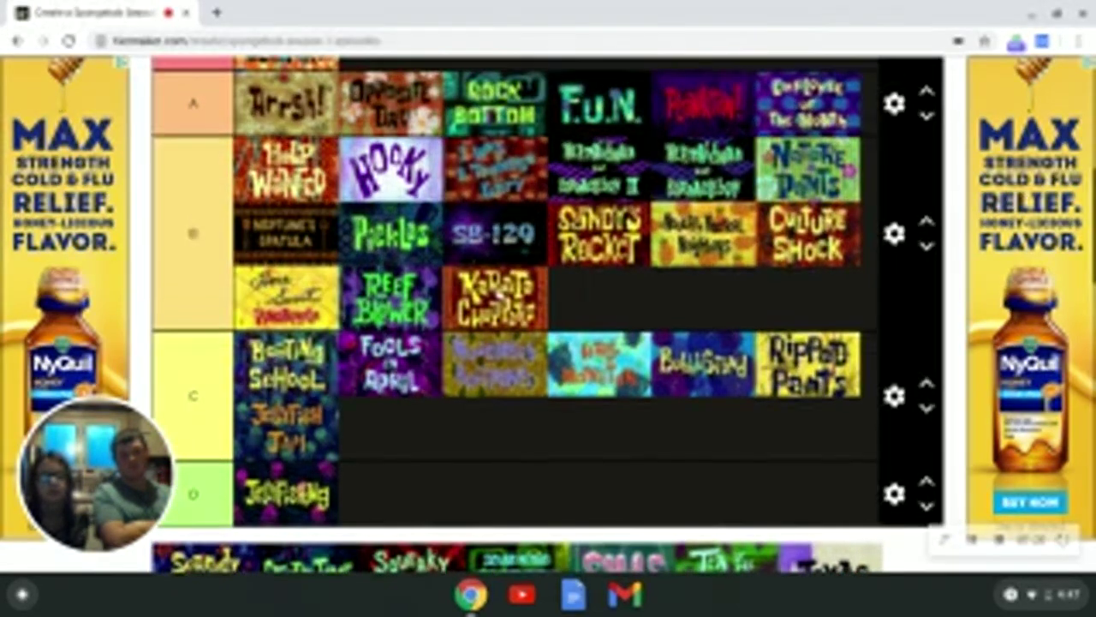
scroll(531, 149, "down", 1)
scroll(521, 268, "down", 1)
scroll(541, 241, "down", 2)
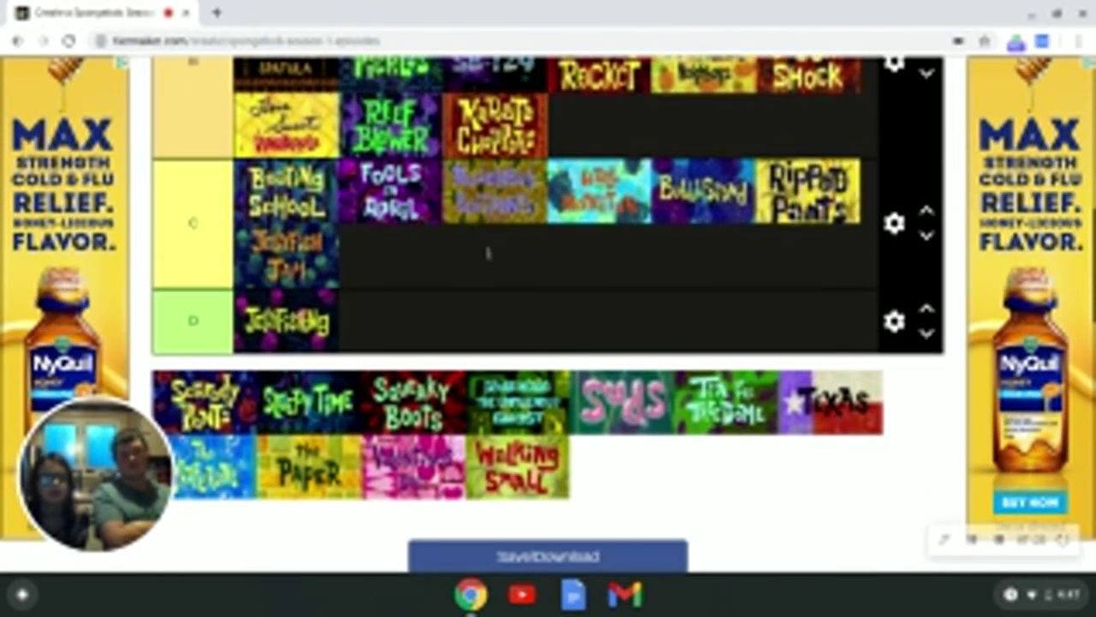
left_click_drag(205, 360, 604, 120)
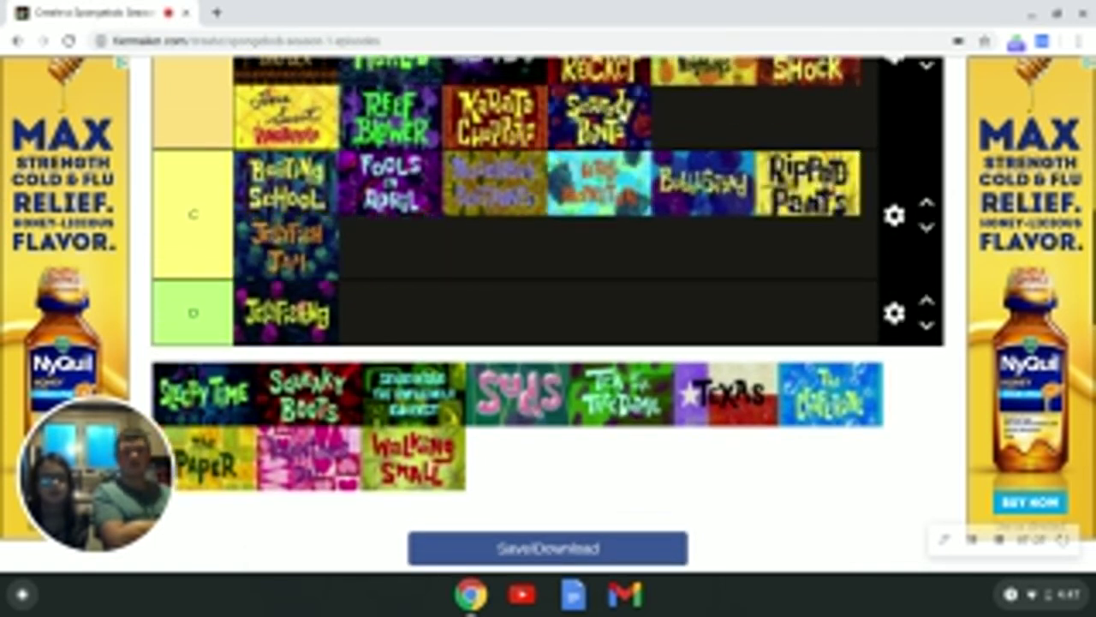
Step: Add Sleepy Time and Squidward the Unfriendly Ghost to tier B, and Squeaky Boots to C
scroll(548, 308, "down", 1)
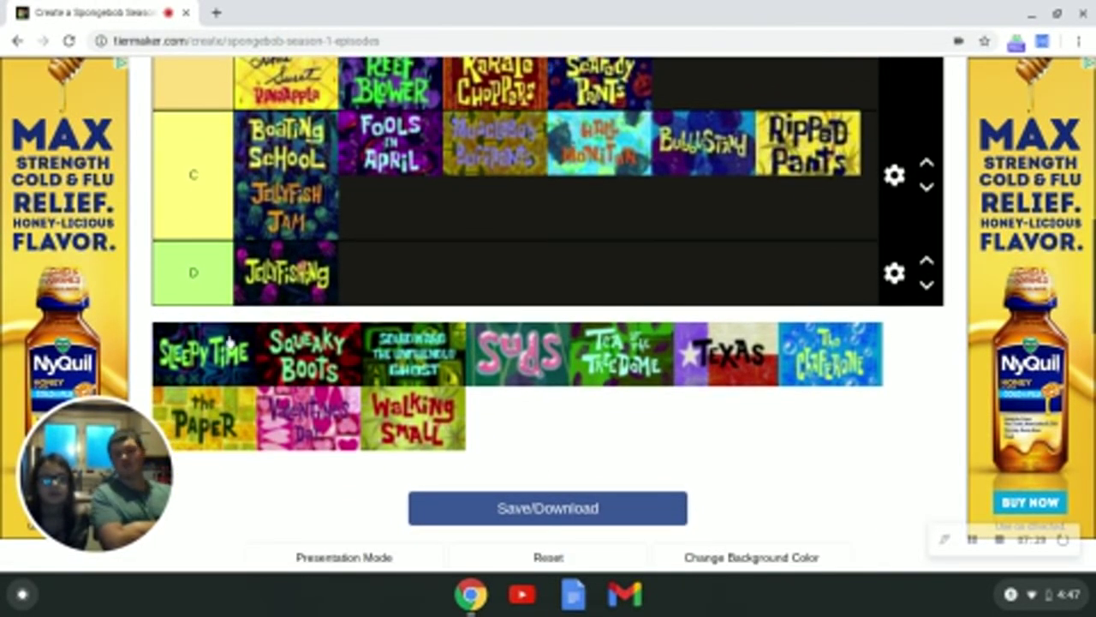
mouse_move(204, 353)
left_mouse_down()
mouse_move(662, 183)
mouse_move(703, 178)
left_mouse_up()
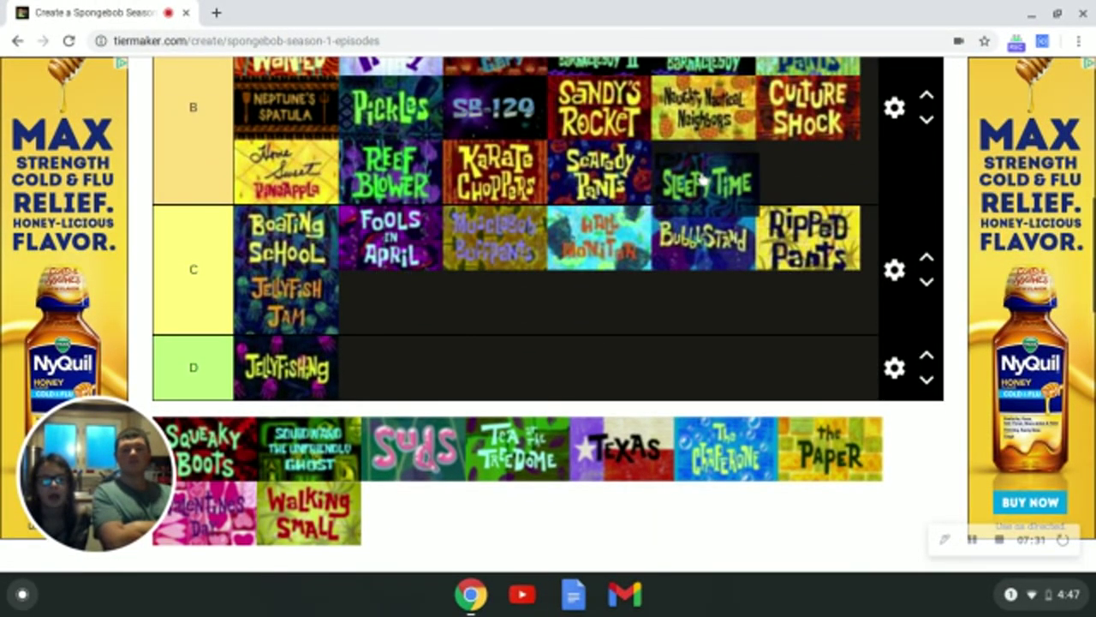
scroll(685, 208, "down", 1)
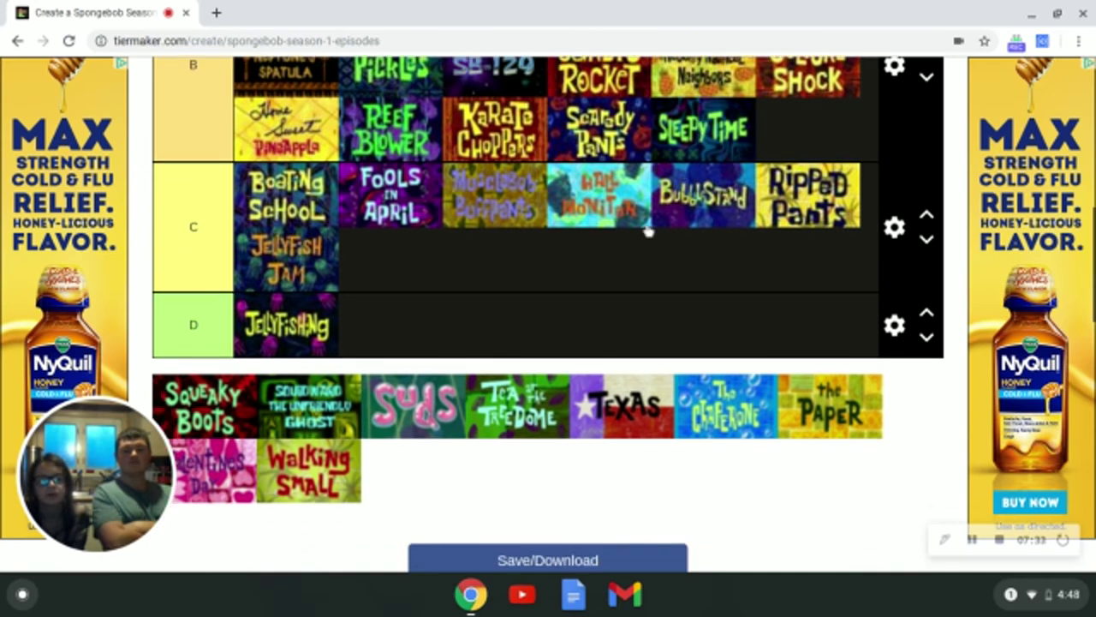
mouse_move(227, 385)
left_mouse_down()
mouse_move(412, 258)
mouse_move(420, 234)
left_mouse_up()
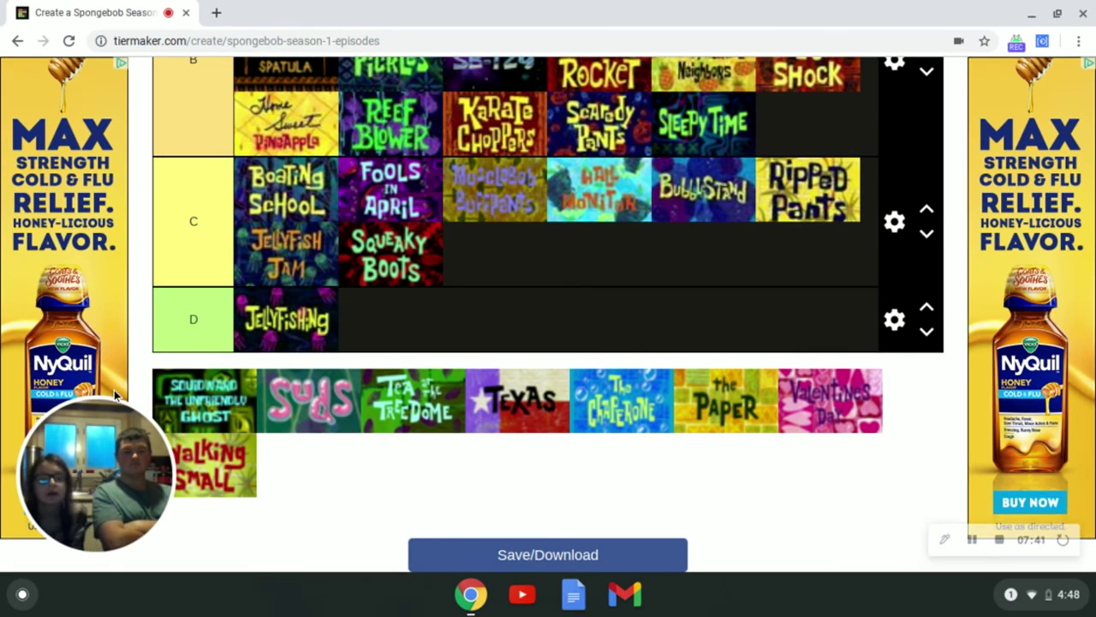
left_click_drag(180, 402, 831, 126)
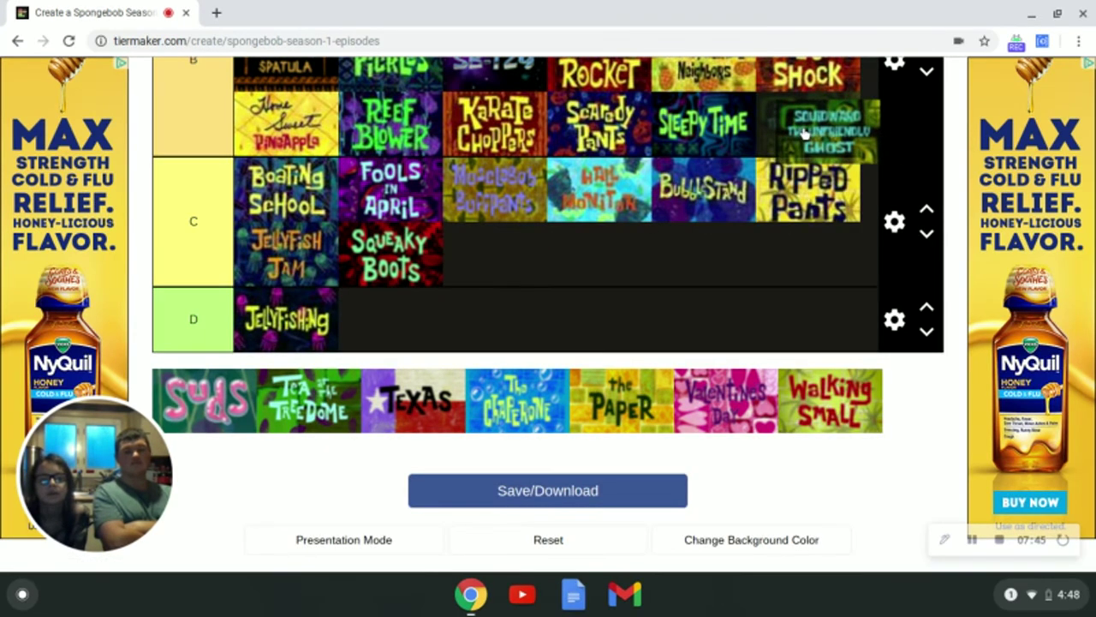
left_click_drag(831, 127, 805, 134)
Step: Put Suds in tier C after Squeaky Boots, then Tea at the Treedome and Texas in B
scroll(186, 358, "down", 1)
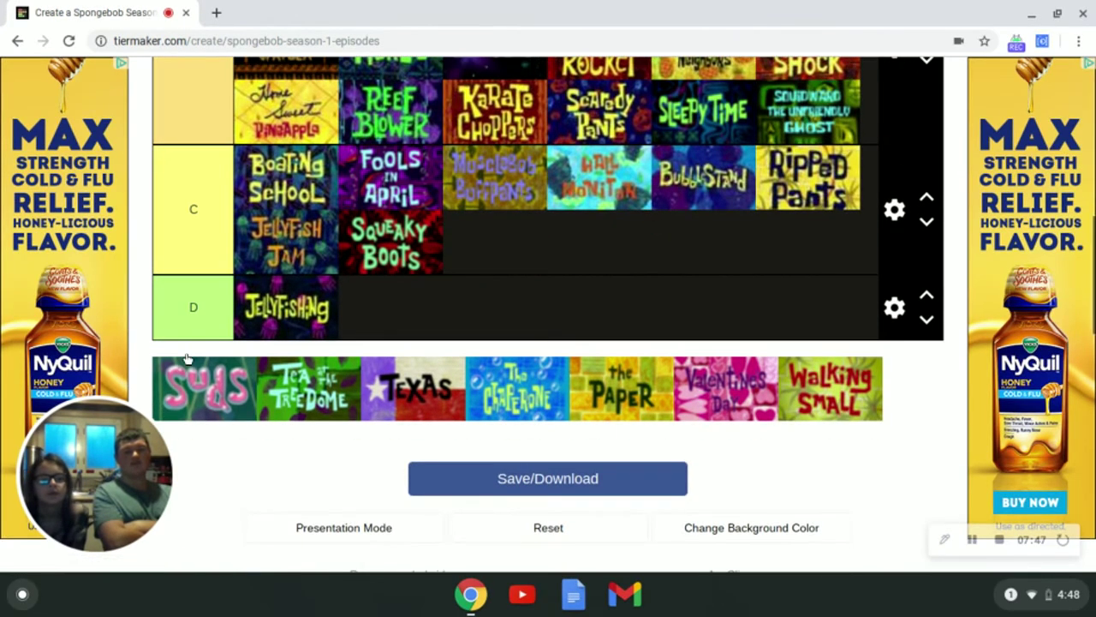
left_click_drag(246, 369, 646, 190)
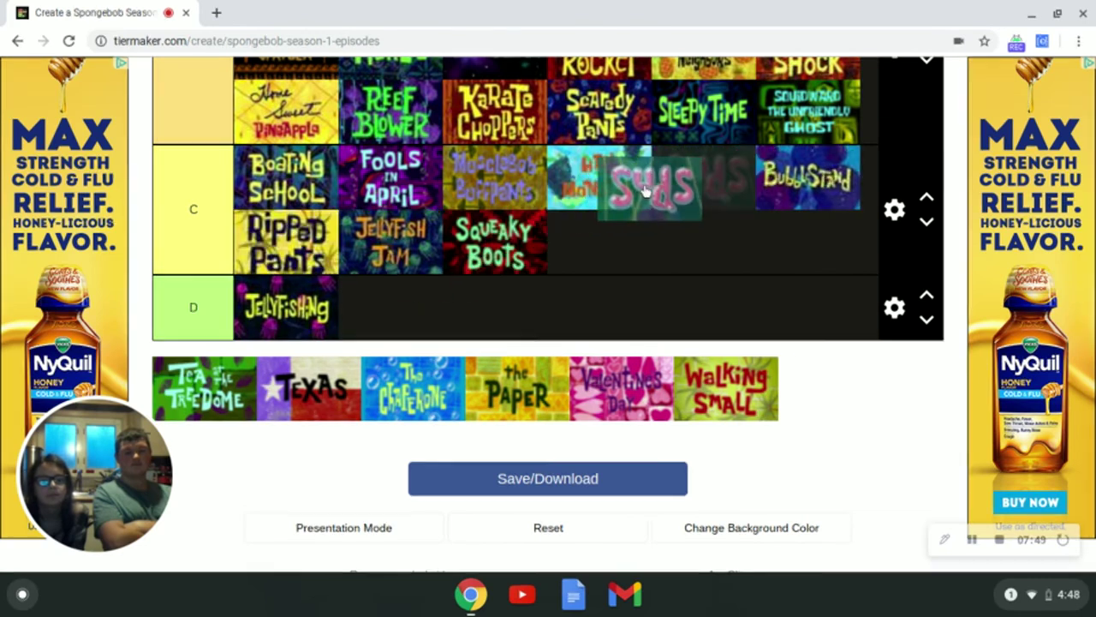
left_click_drag(647, 190, 535, 246)
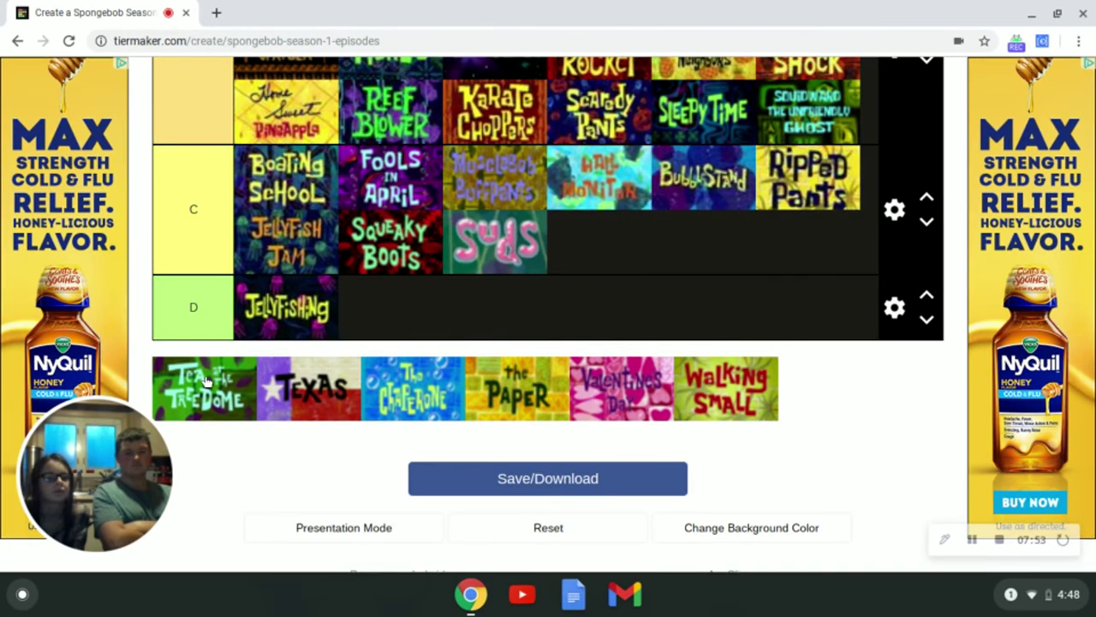
left_click_drag(220, 387, 653, 222)
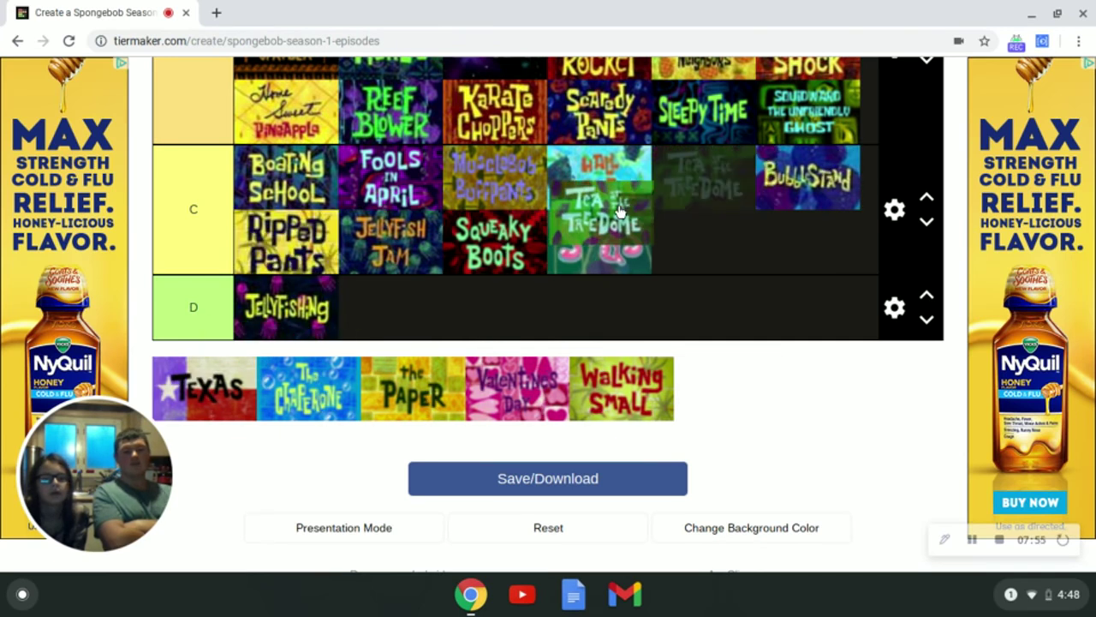
mouse_move(654, 223)
left_mouse_down()
mouse_move(781, 171)
mouse_move(644, 174)
left_mouse_up()
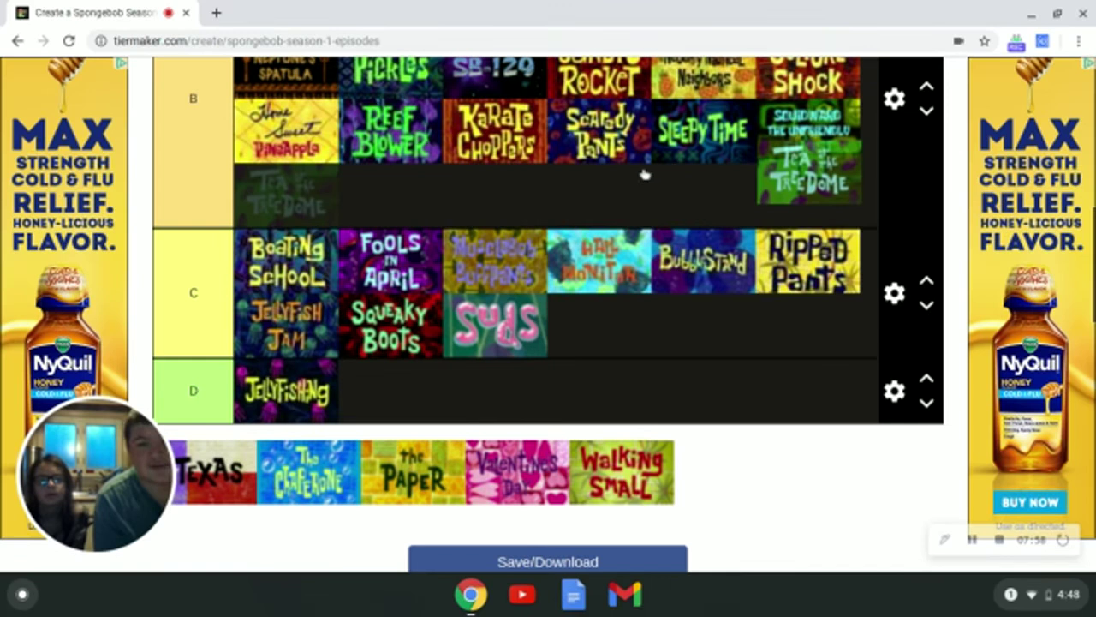
left_click_drag(485, 203, 325, 198)
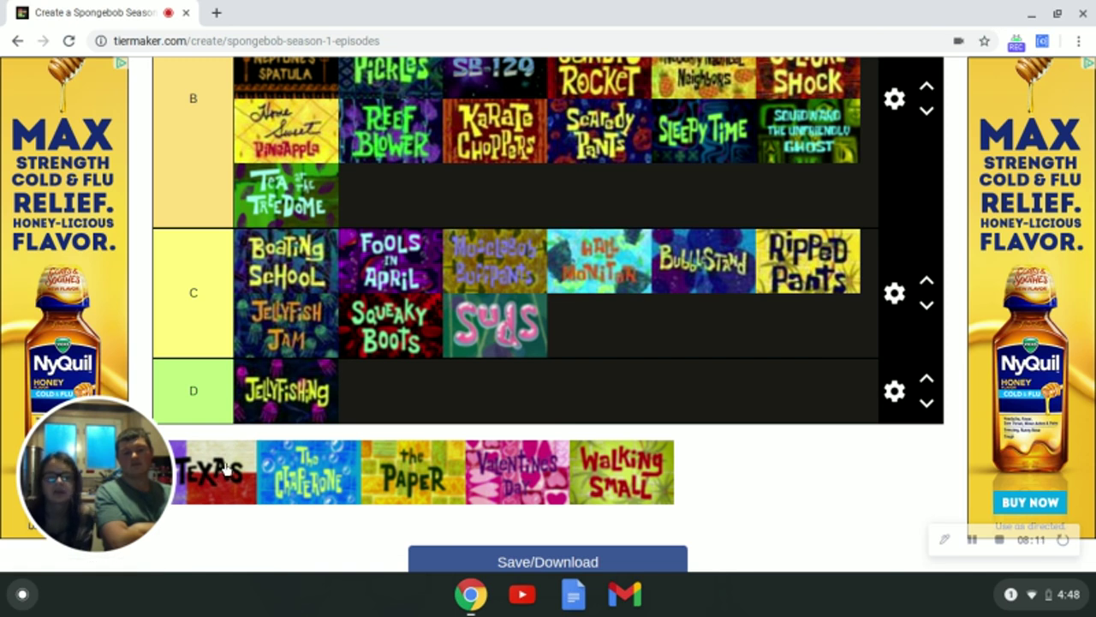
left_click_drag(225, 468, 409, 193)
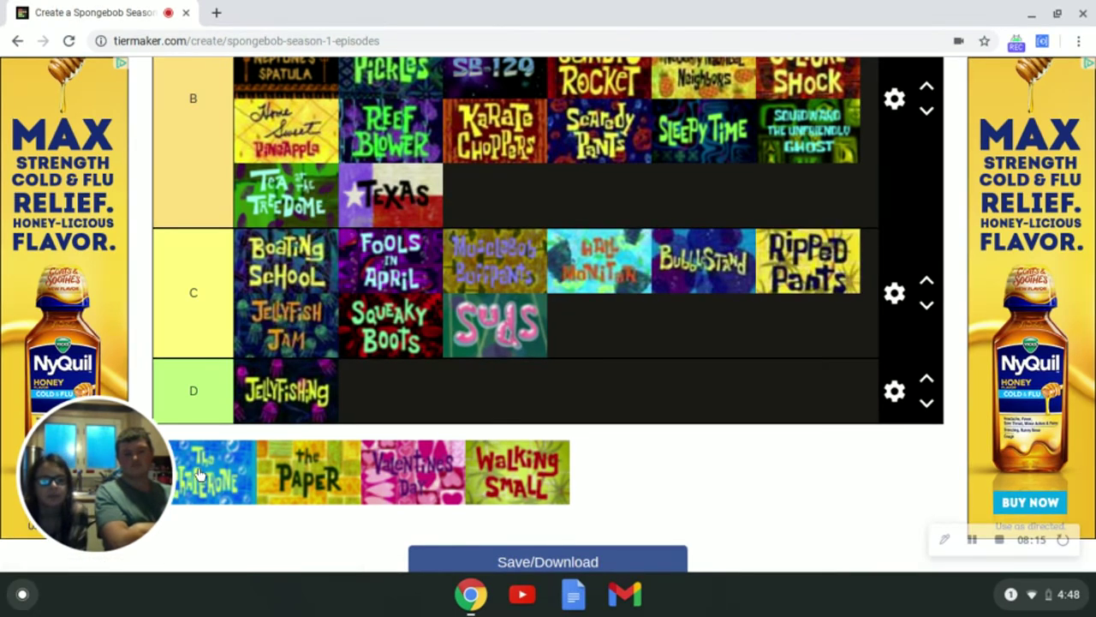
Step: Drop The Chaperone at the end of tier C
left_click_drag(199, 473, 623, 285)
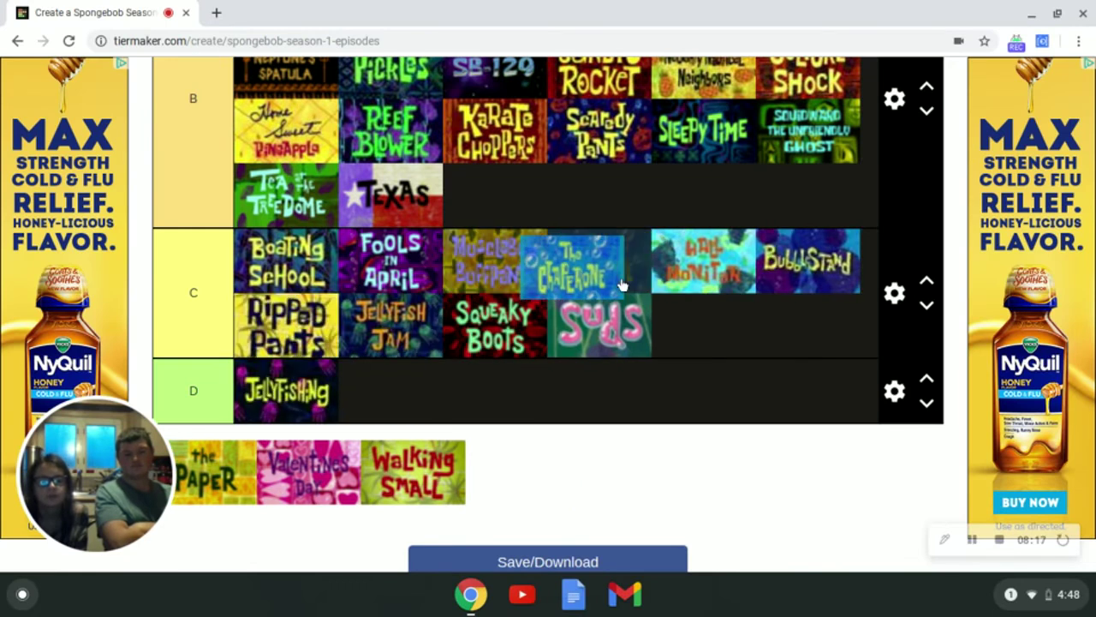
left_click_drag(623, 285, 623, 336)
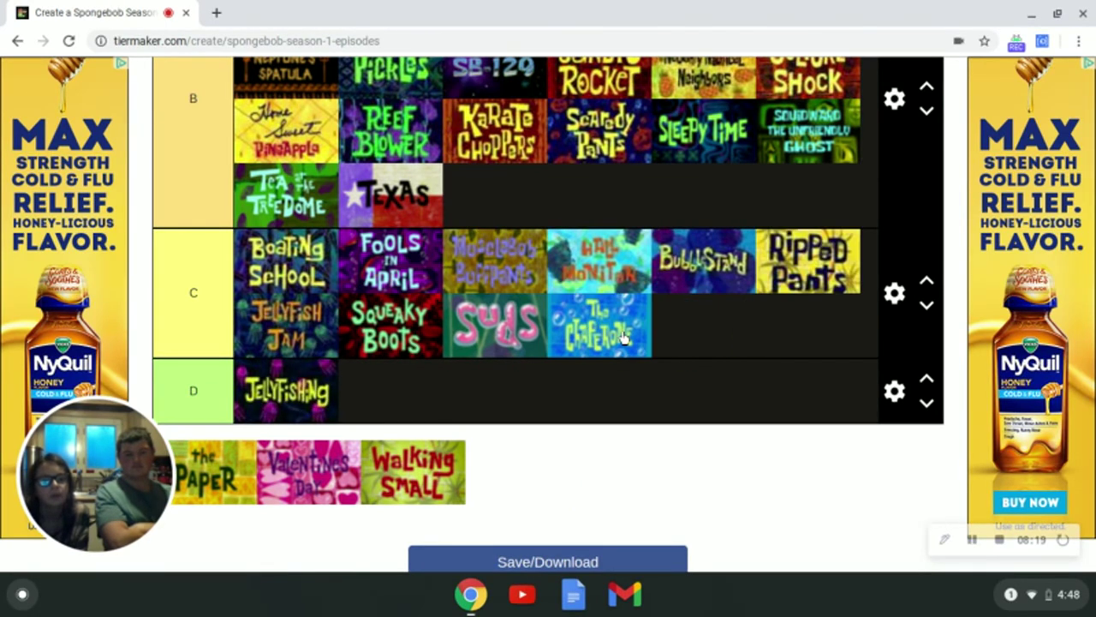
scroll(624, 337, "up", 2)
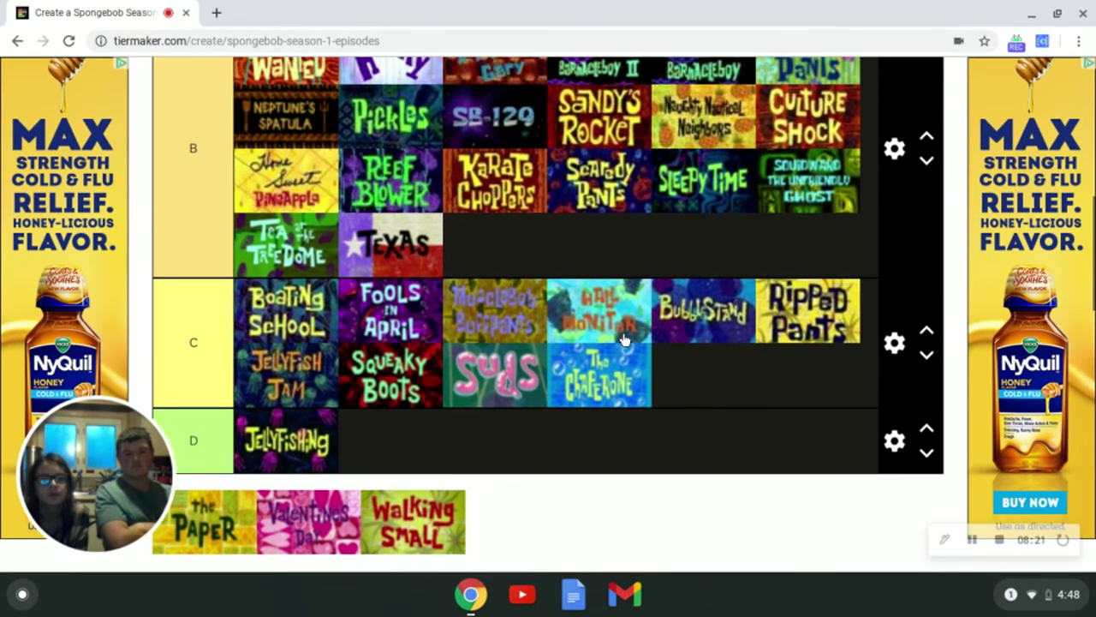
scroll(624, 338, "up", 2)
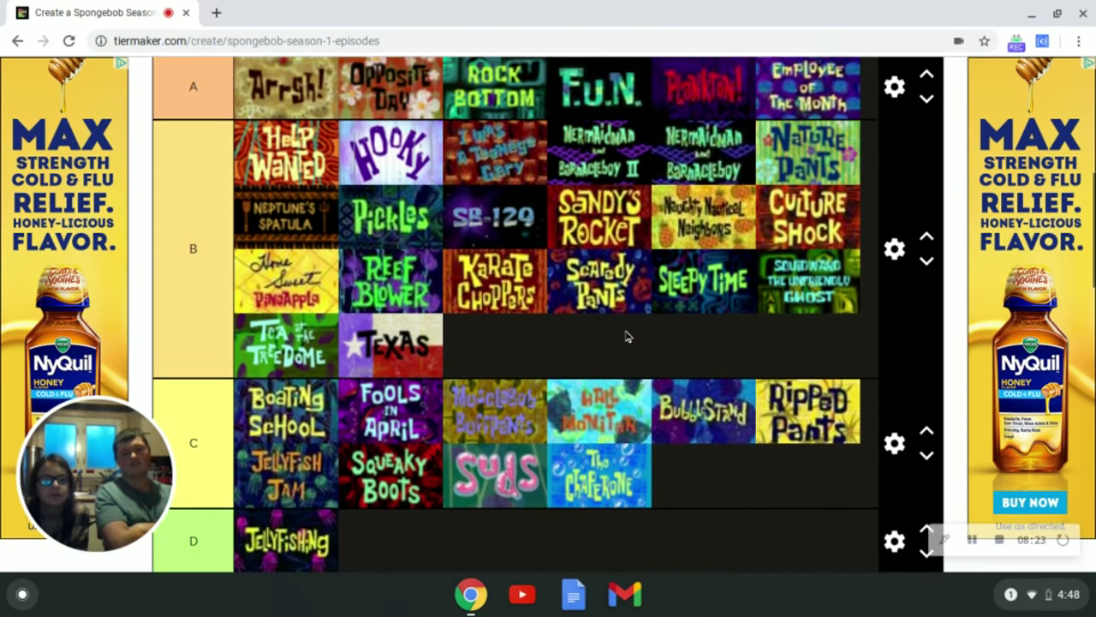
scroll(624, 337, "down", 3)
Step: Add The Paper, Valentine's Day and Walking Small to tier B after Texas
left_click_drag(249, 485, 538, 214)
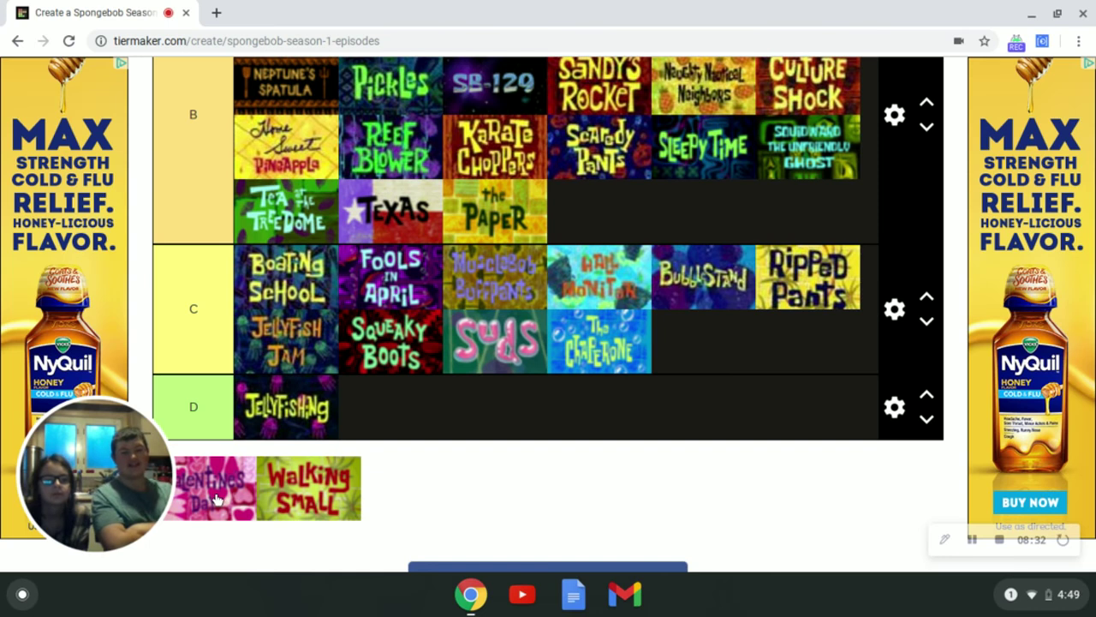
left_click_drag(217, 500, 591, 214)
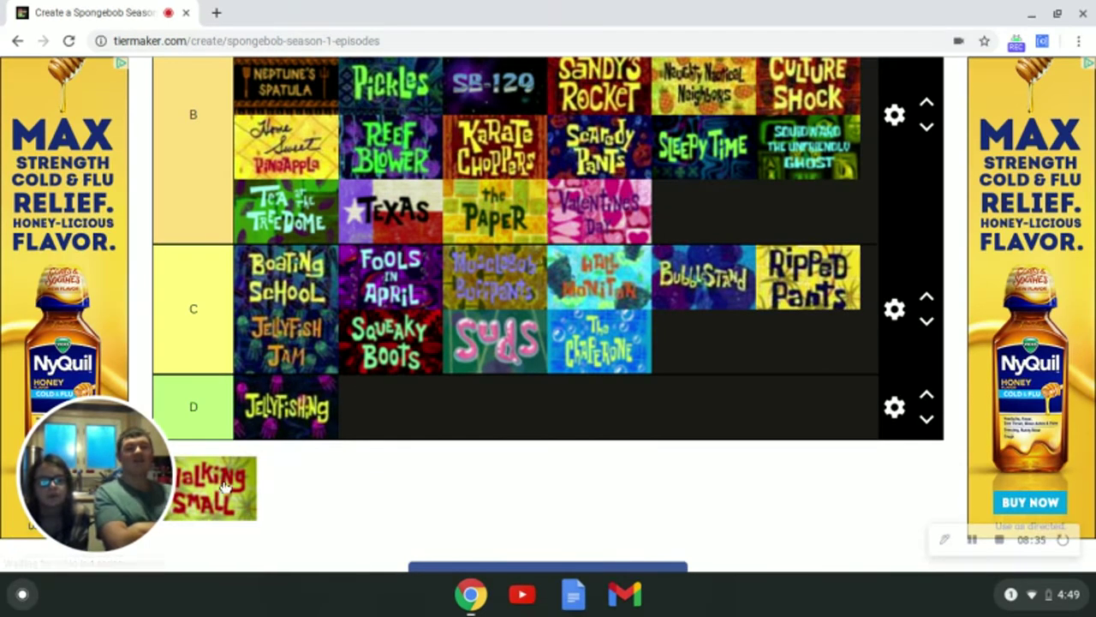
left_click_drag(224, 487, 749, 216)
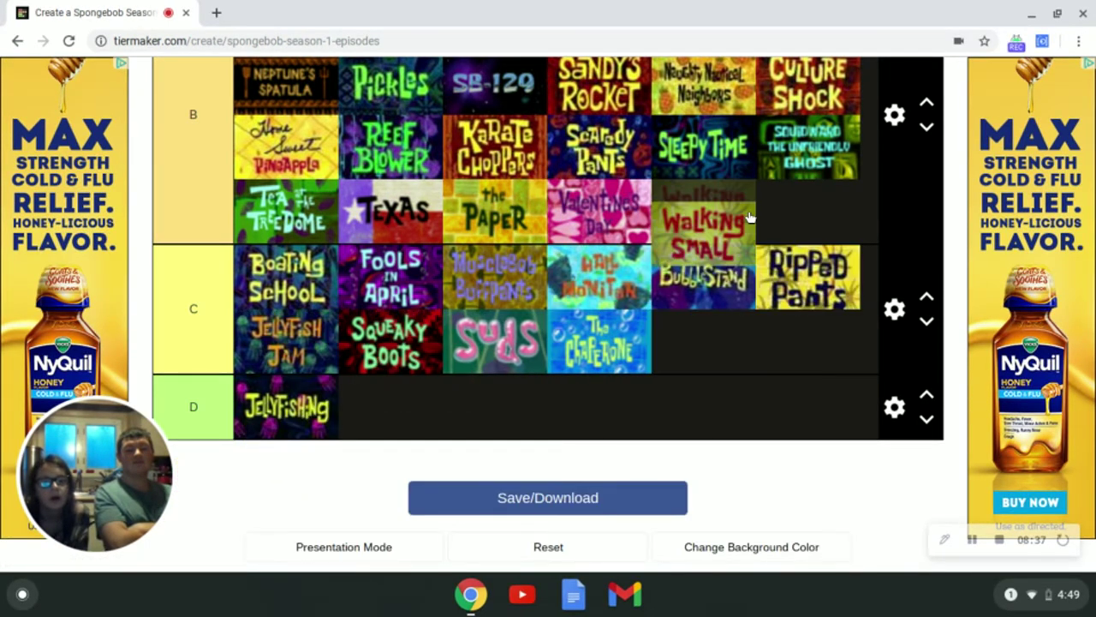
scroll(801, 280, "up", 2)
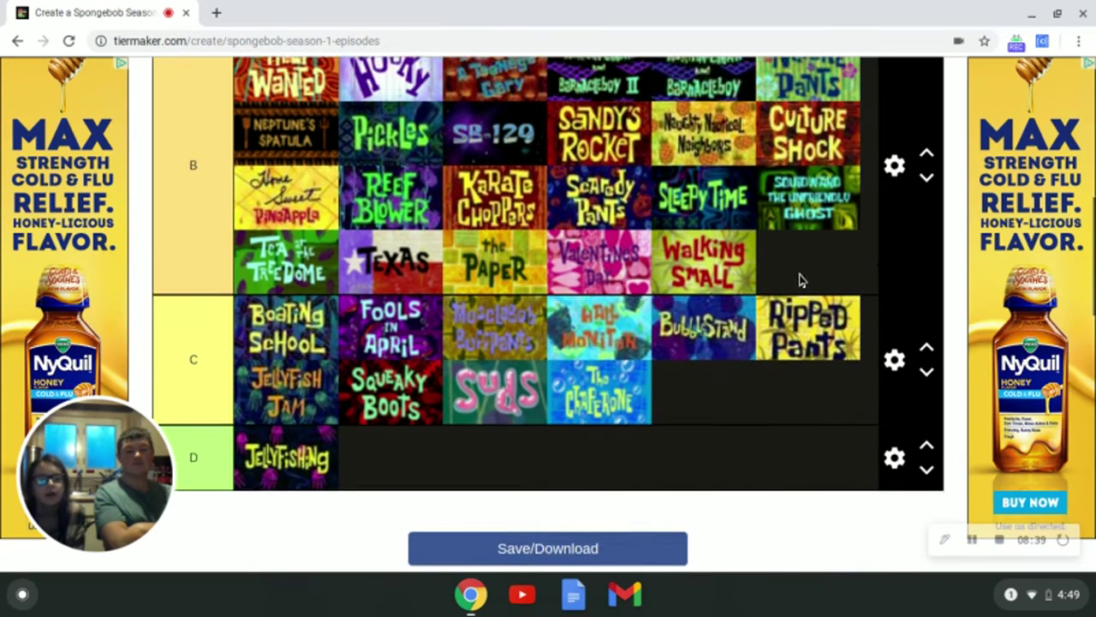
scroll(801, 280, "up", 4)
scroll(754, 340, "down", 1)
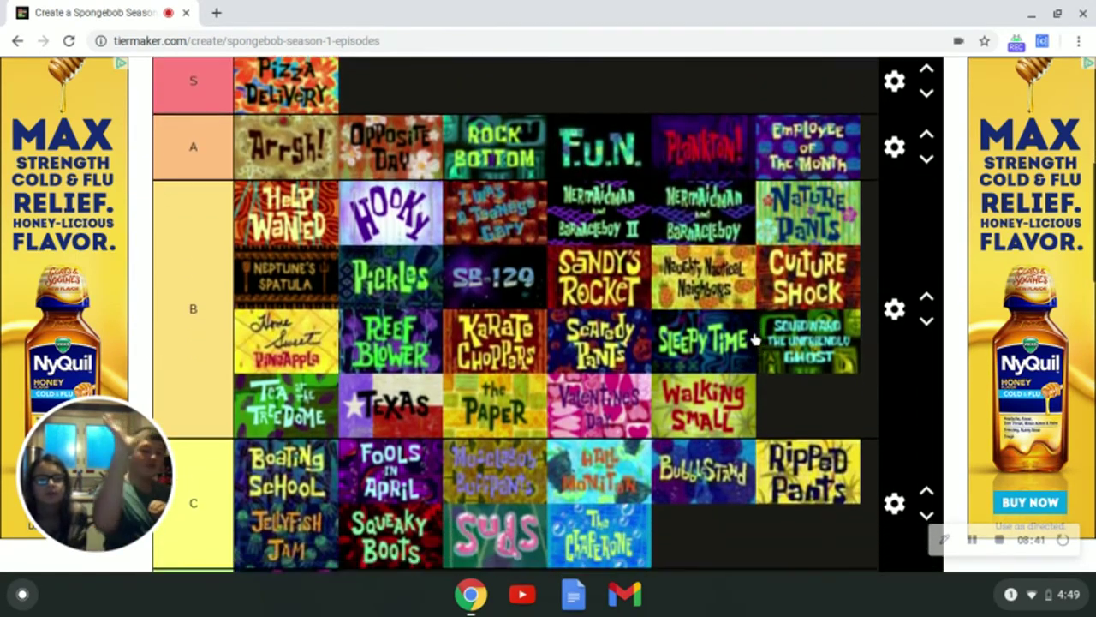
scroll(753, 340, "down", 1)
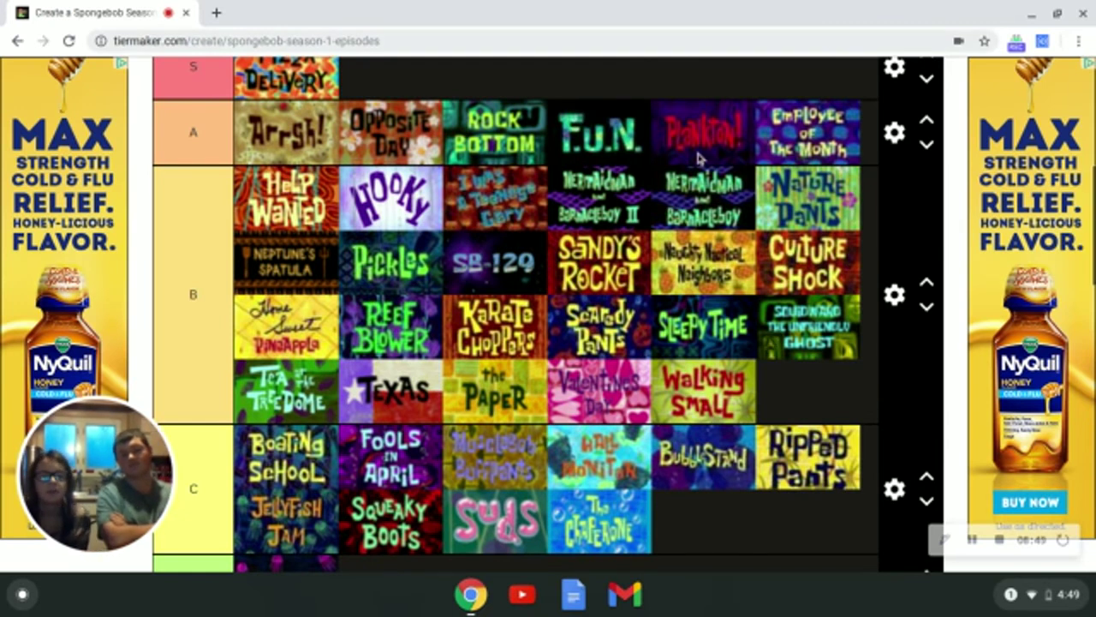
scroll(697, 257, "down", 3)
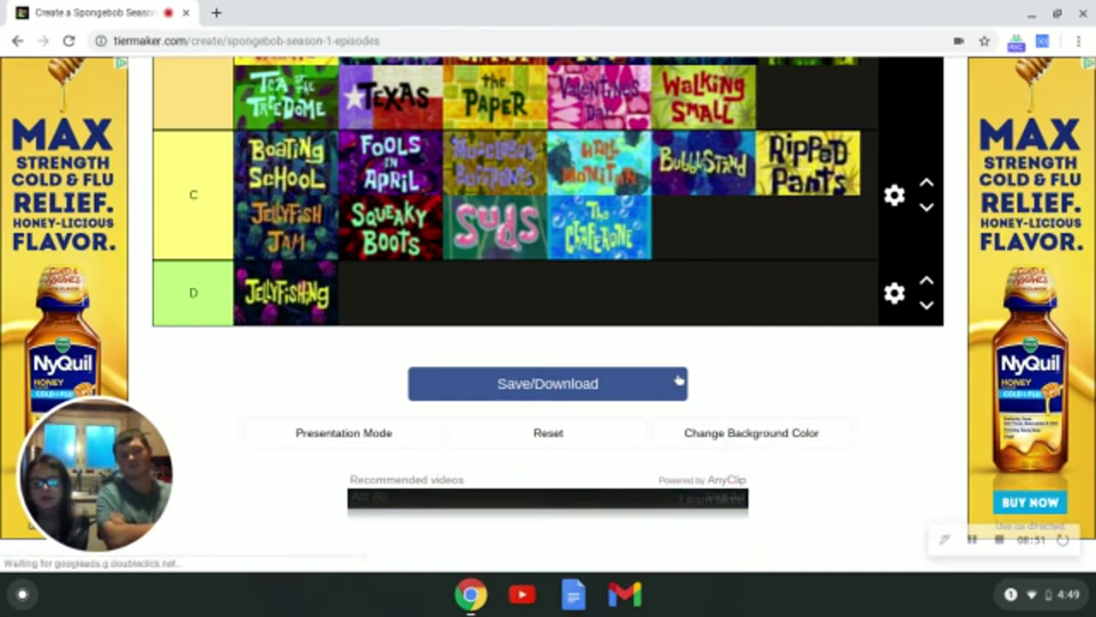
Step: Download the chart as my-image.png from Save/Download, then close the download notice and dialog
left_click(679, 379)
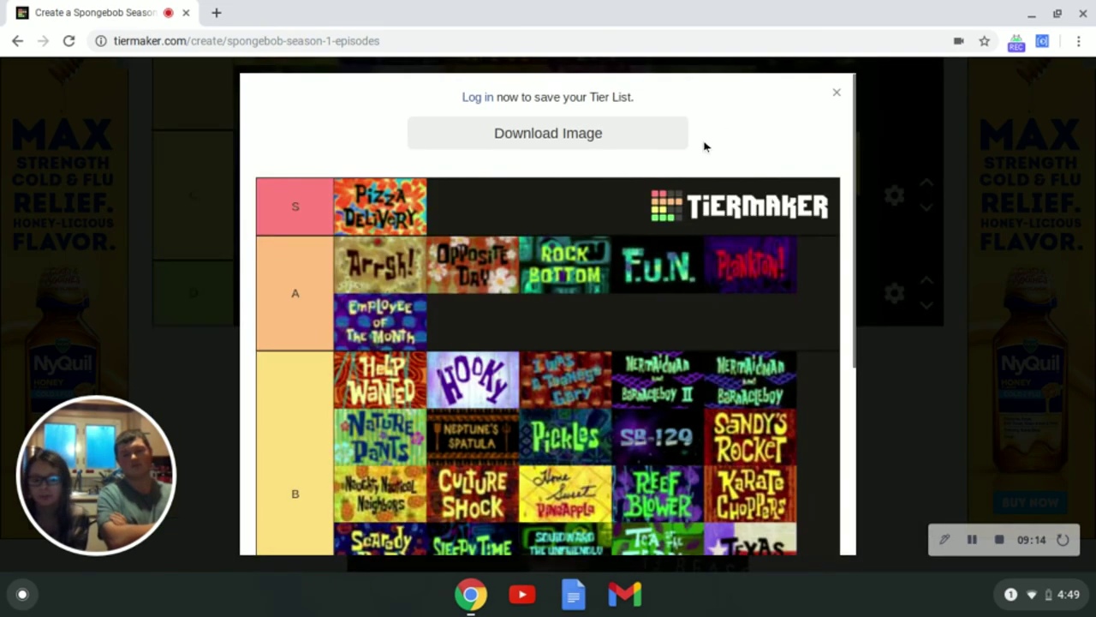
scroll(713, 163, "down", 1)
scroll(708, 230, "down", 2)
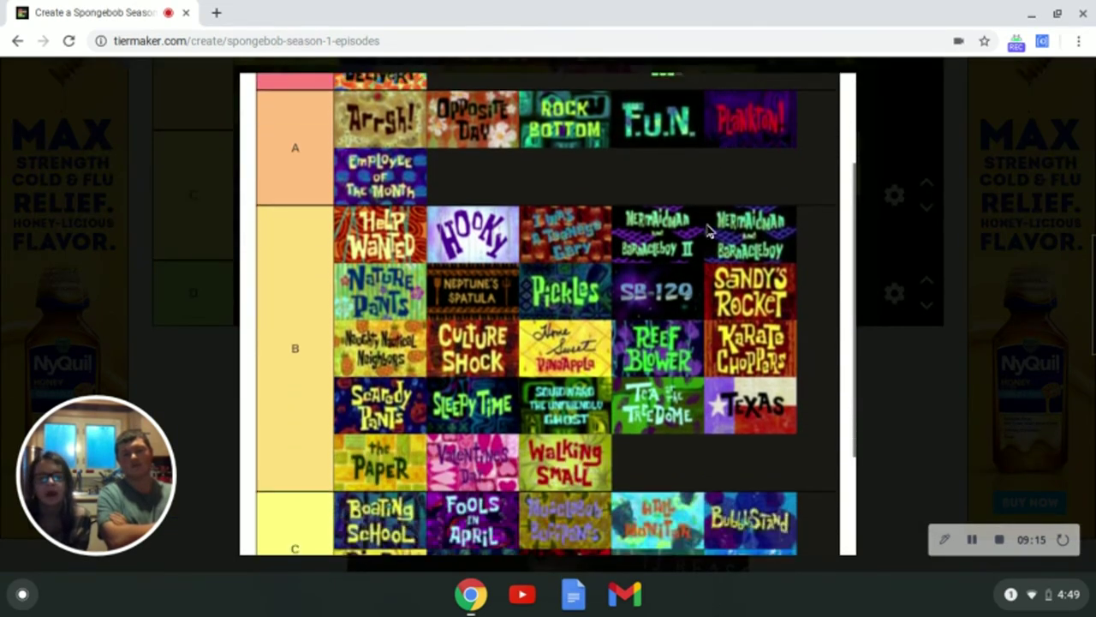
scroll(708, 230, "down", 2)
scroll(557, 340, "up", 1)
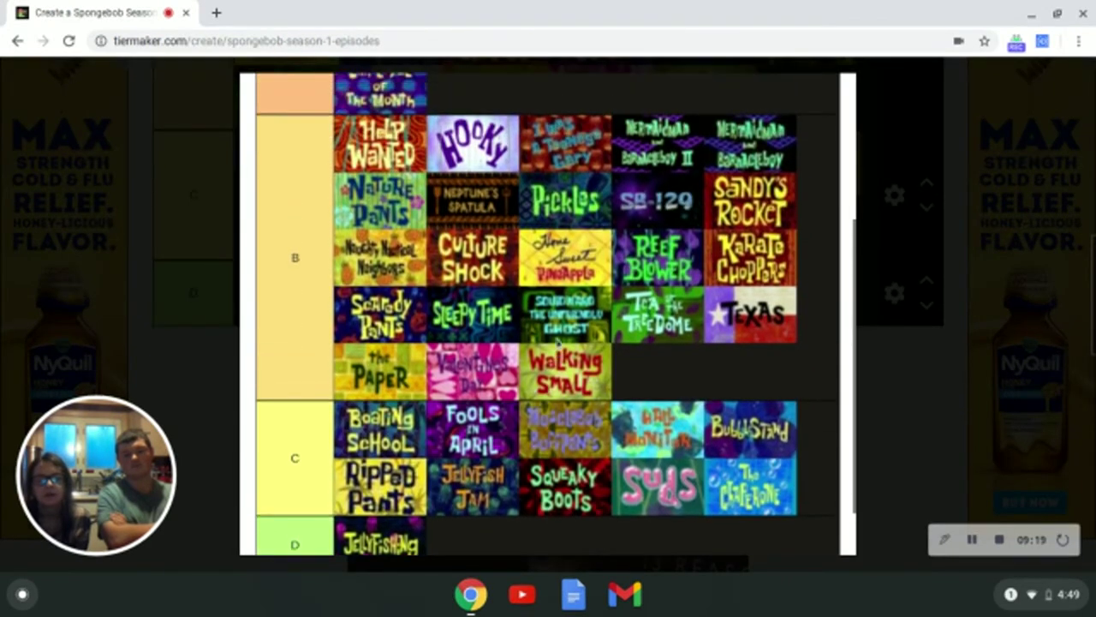
scroll(557, 341, "up", 2)
scroll(575, 321, "up", 1)
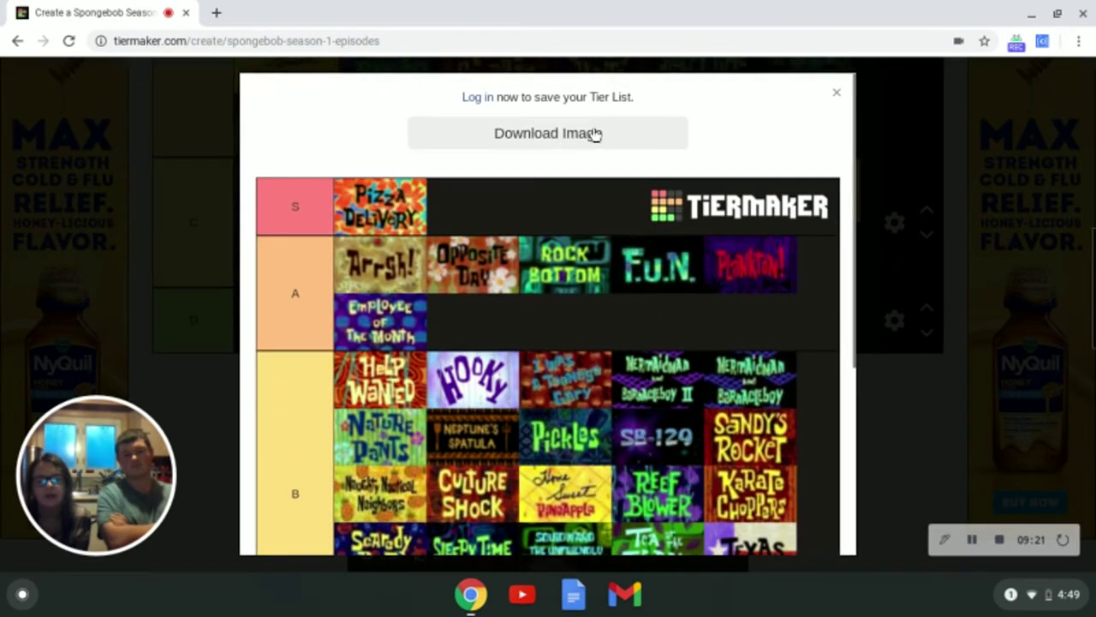
left_click(443, 133)
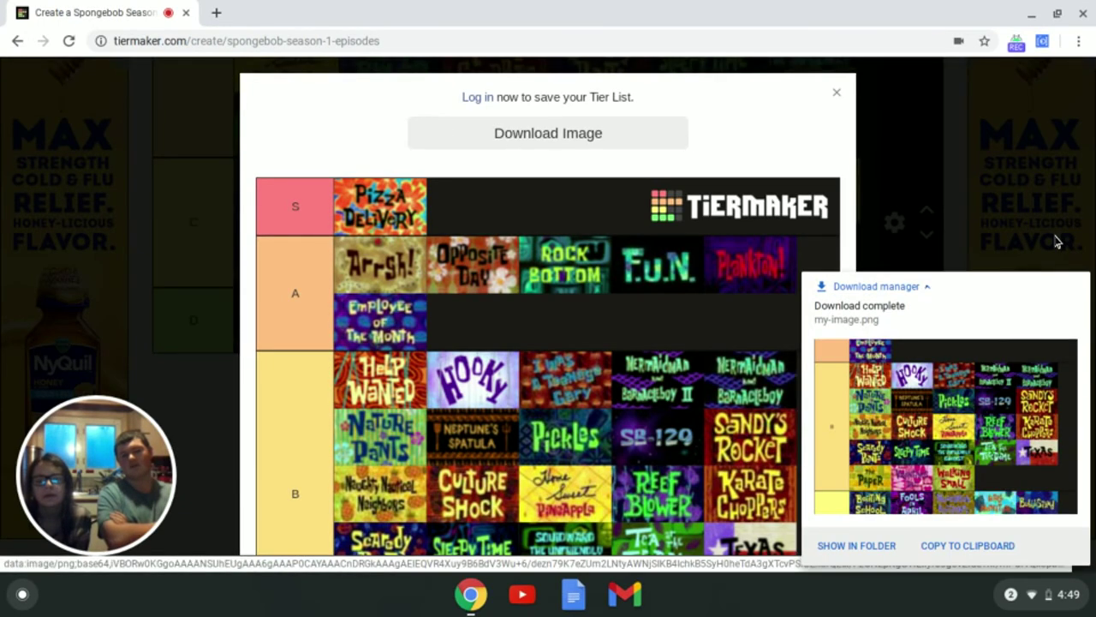
left_click(1080, 281)
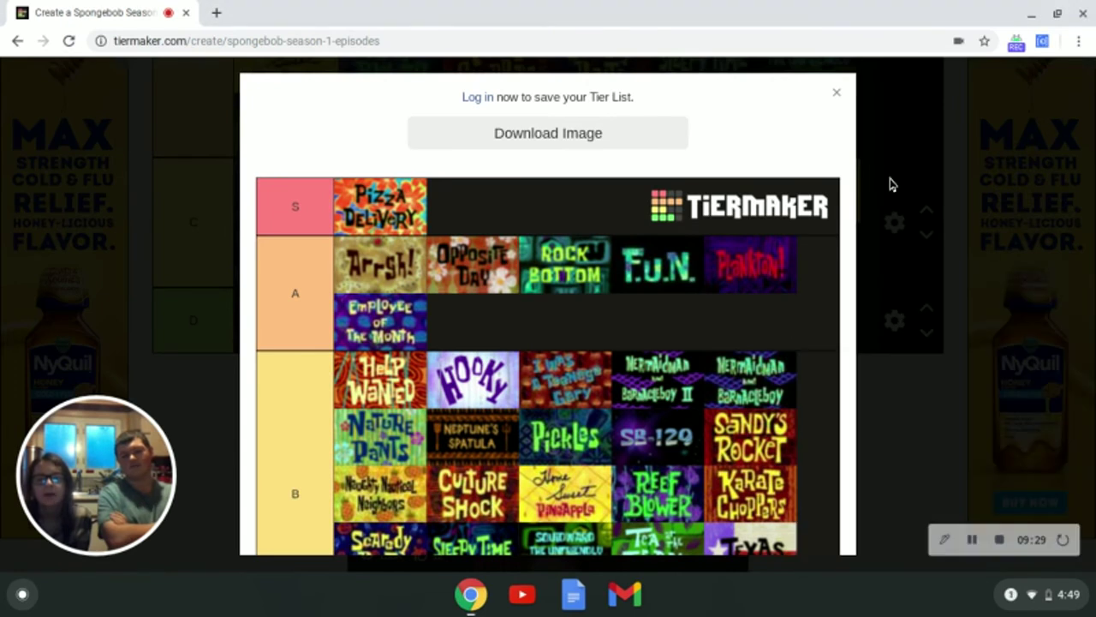
left_click(833, 91)
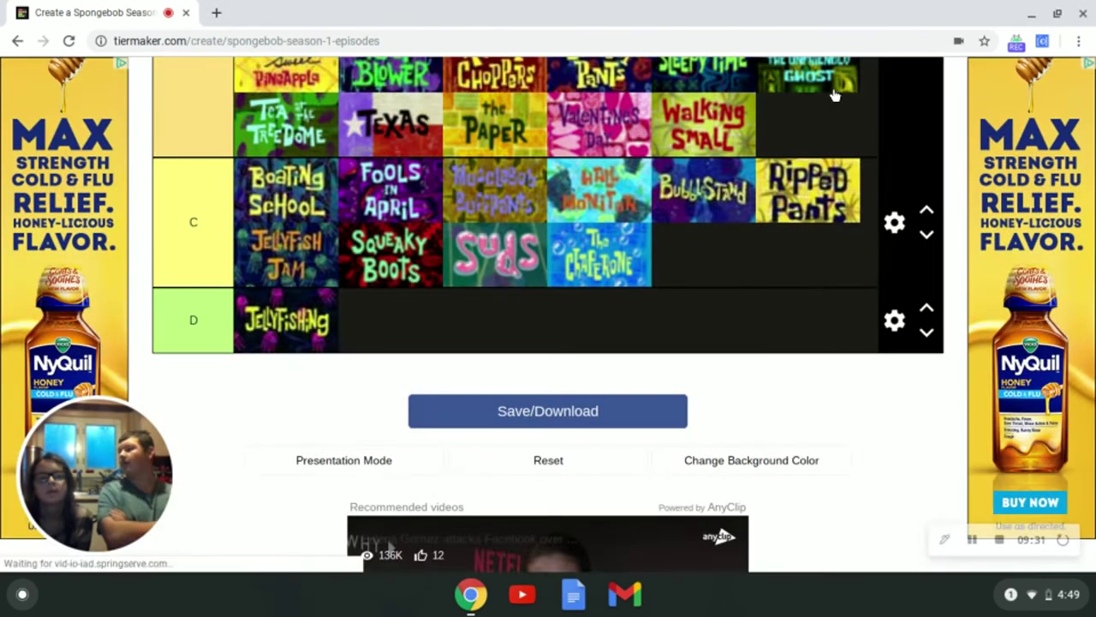
Step: Open a new blank Chrome tab next to the TierMaker page
scroll(777, 122, "up", 3)
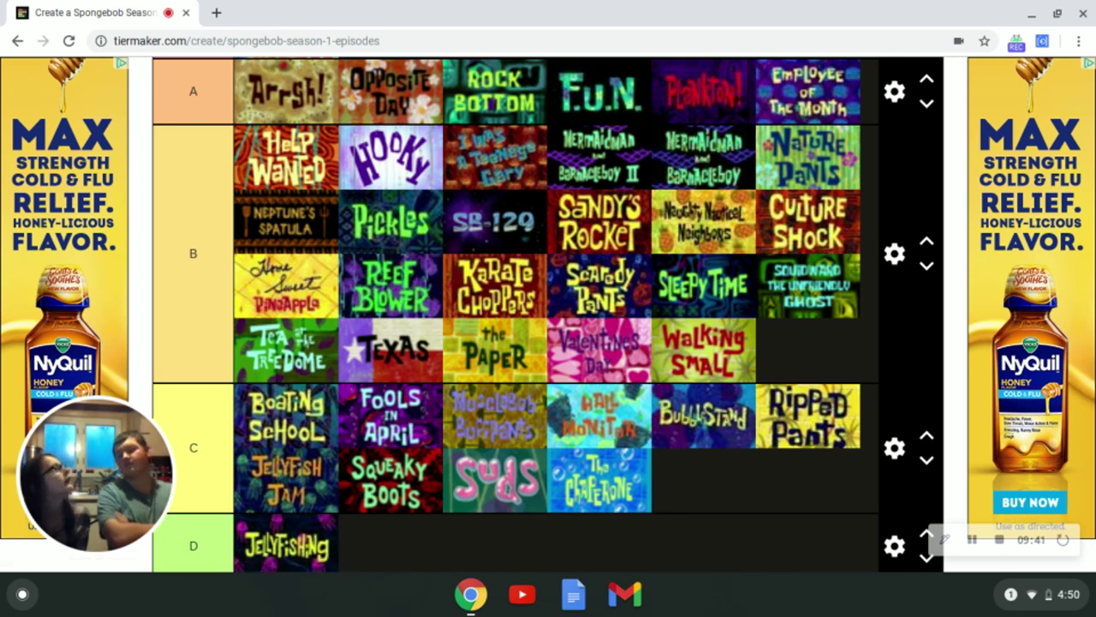
left_click(218, 13)
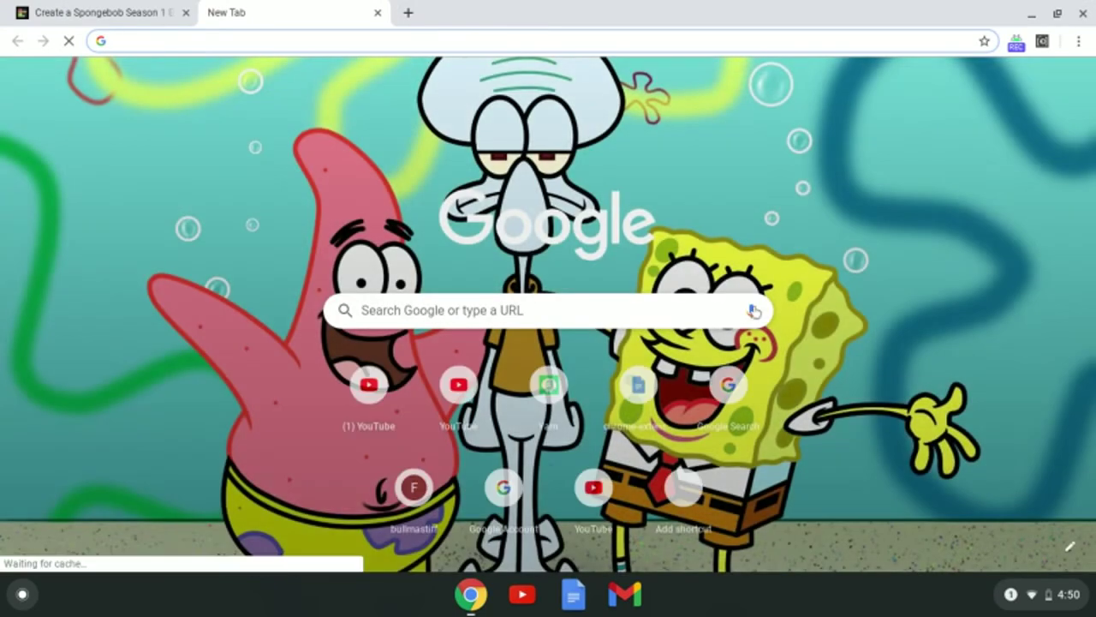
Step: Voice-search 'SpongeBob season 1 tier list' in the new tab and show its Images results
left_click(754, 311)
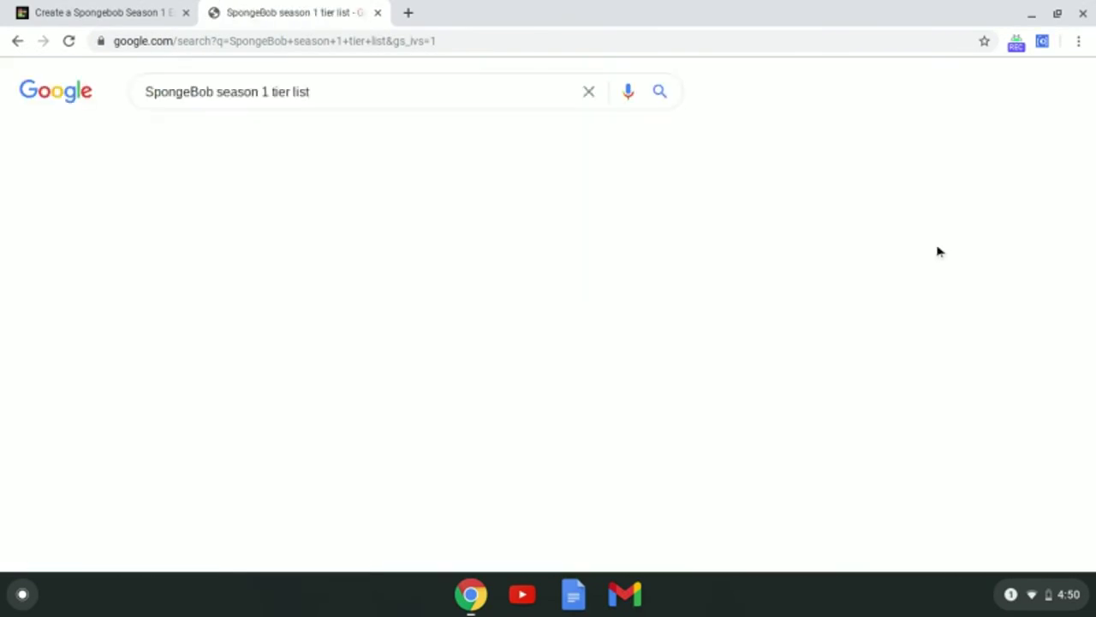
left_click(96, 8)
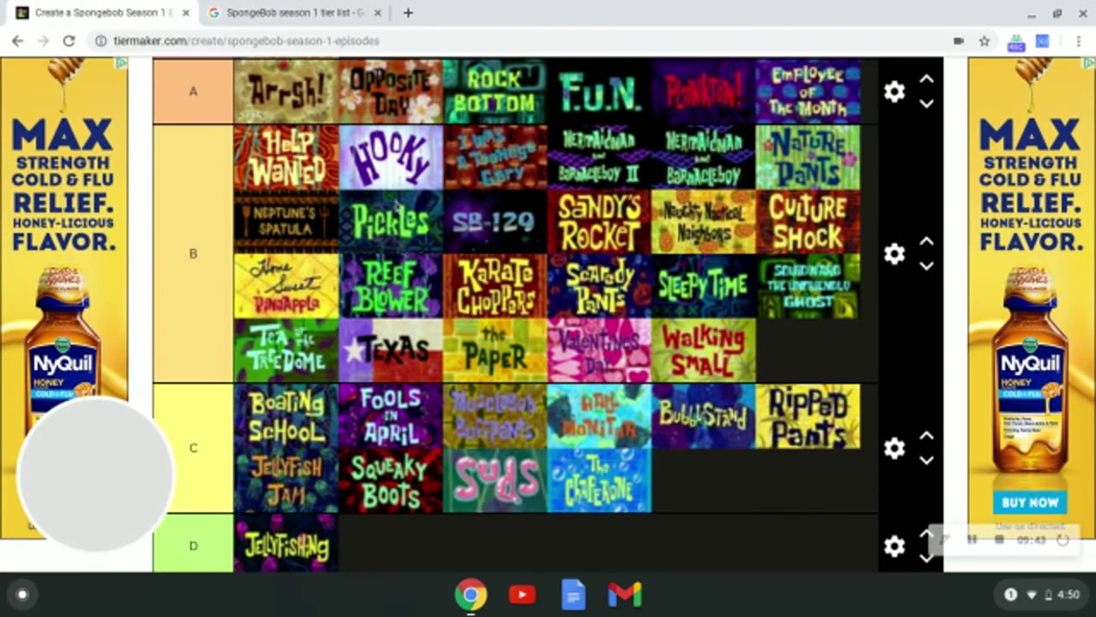
left_click(273, 9)
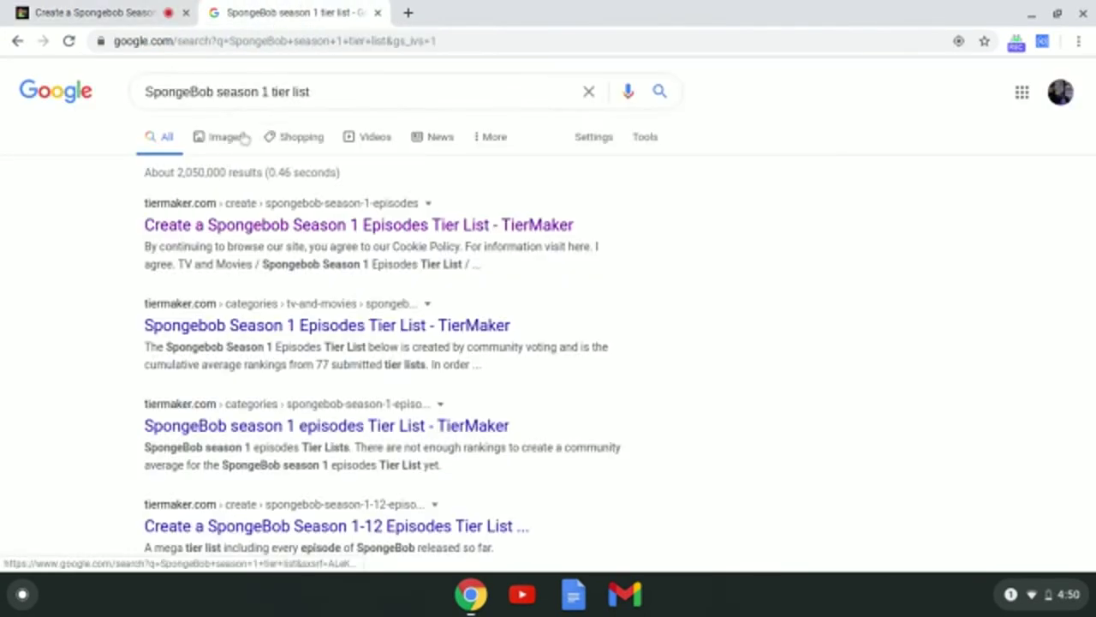
left_click(233, 137)
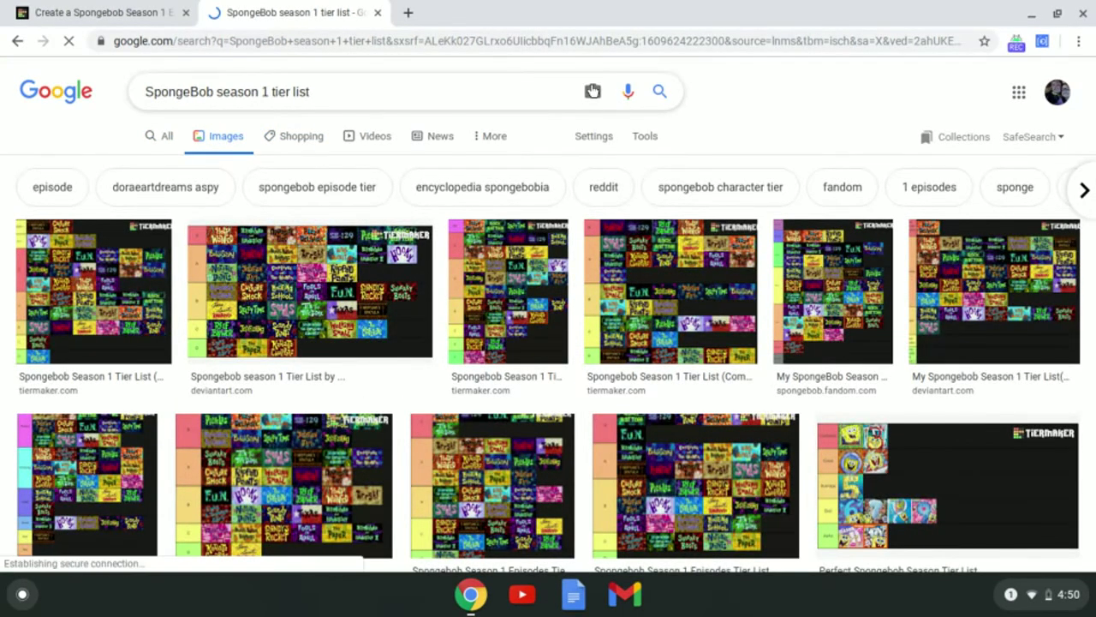
Step: Open Search by image's URL field and bring up the on-screen letter keyboard
left_click(593, 91)
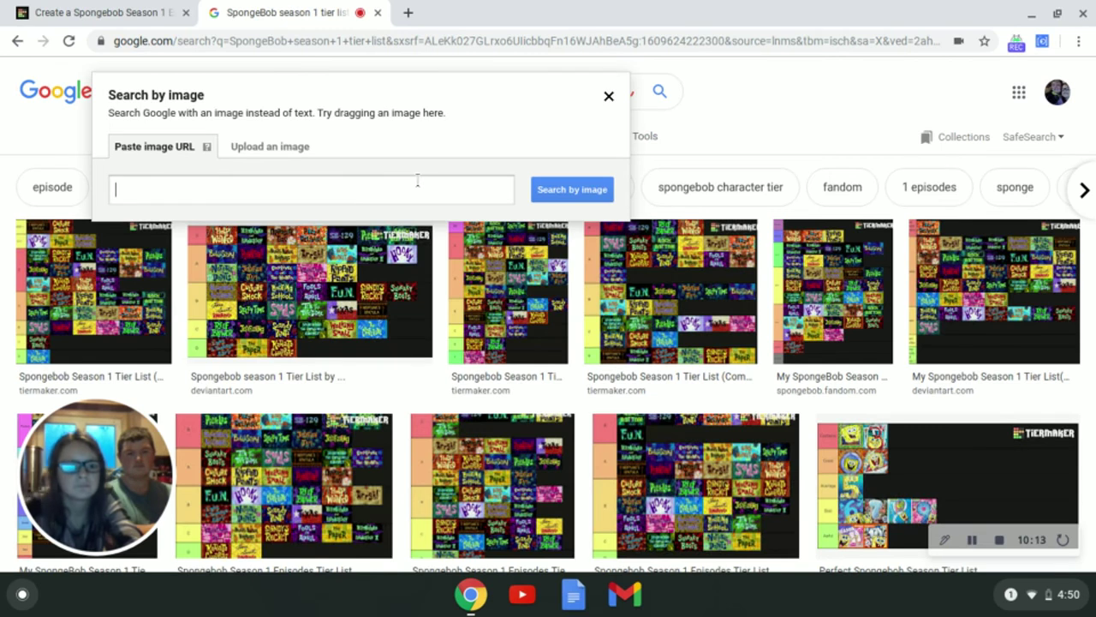
left_click(365, 188)
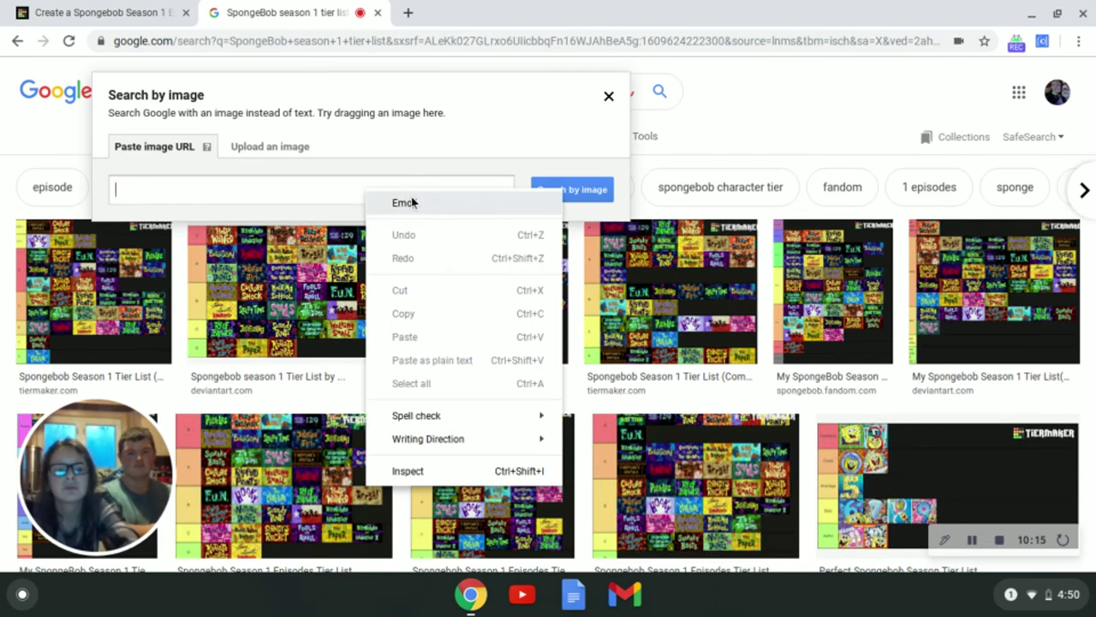
left_click(409, 151)
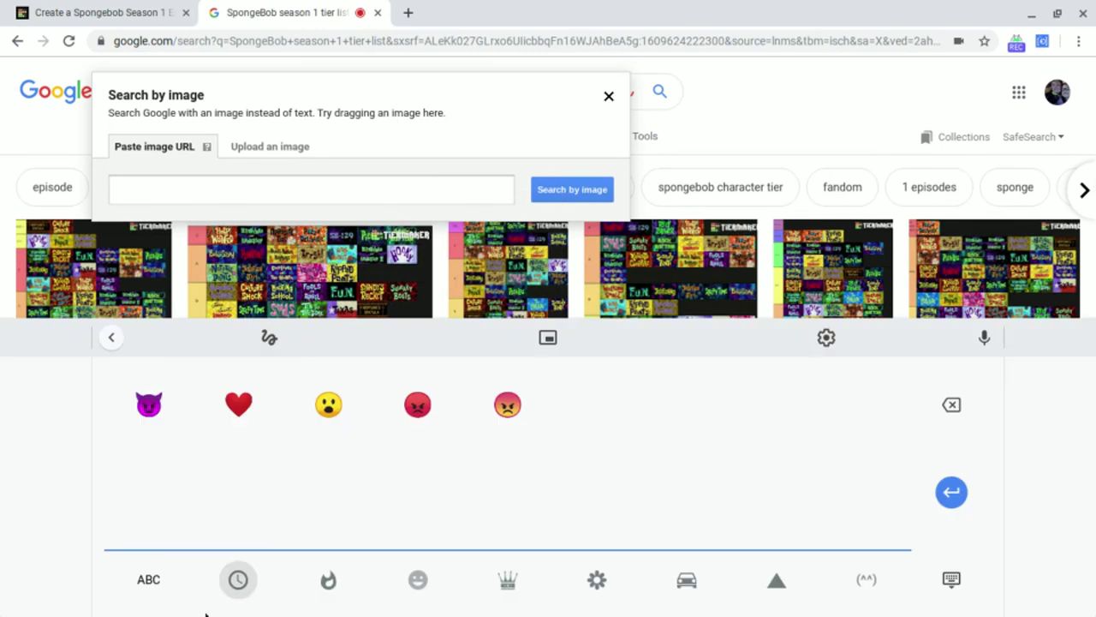
left_click(150, 578)
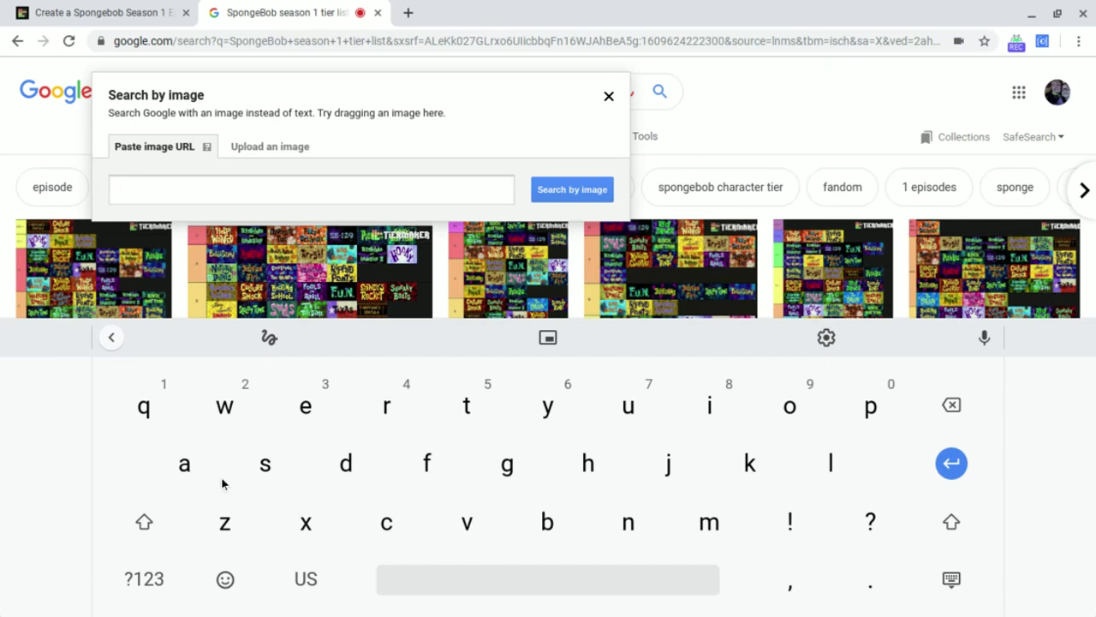
Step: Enter 'SpongeBob ' into the image-address field with the on-screen keyboard
left_click(166, 523)
left_click(258, 465)
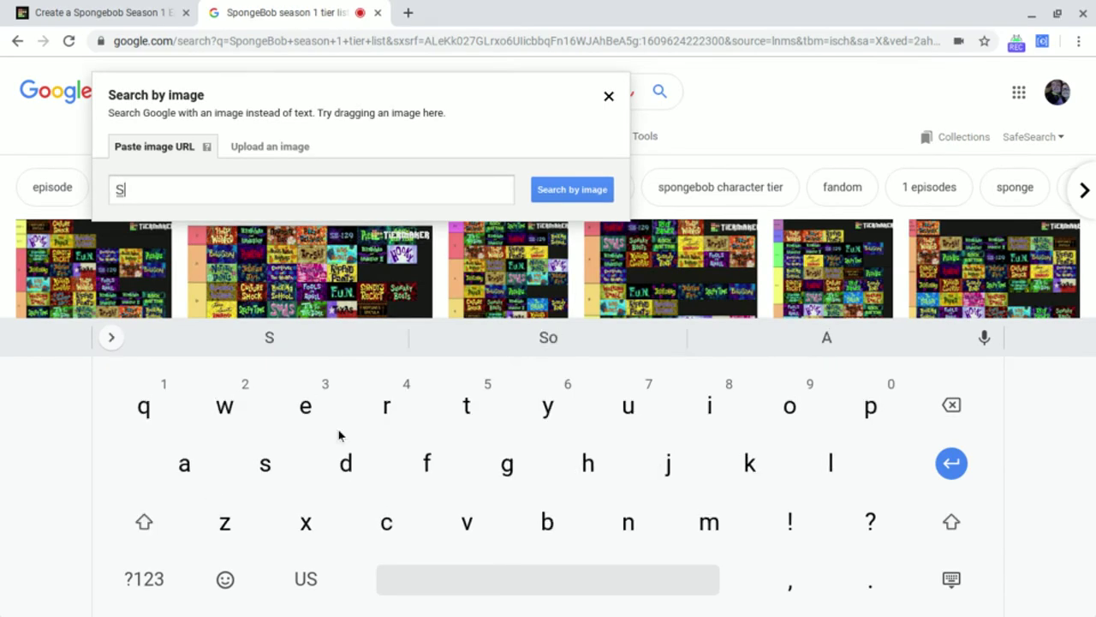
left_click(871, 406)
left_click(790, 406)
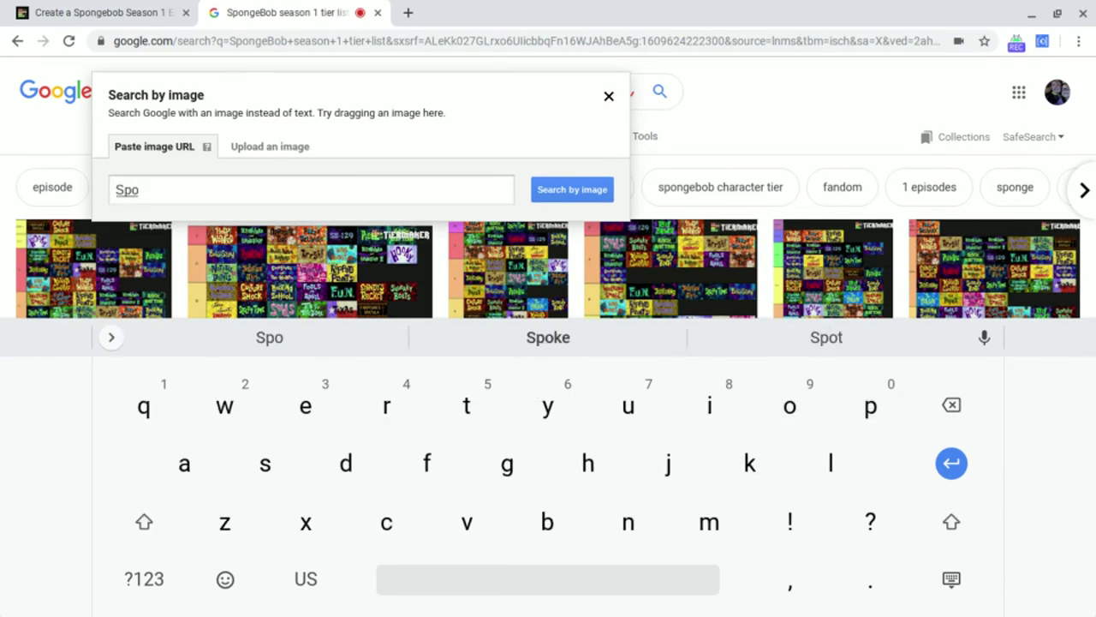
left_click(627, 522)
left_click(507, 463)
left_click(305, 406)
left_click(145, 522)
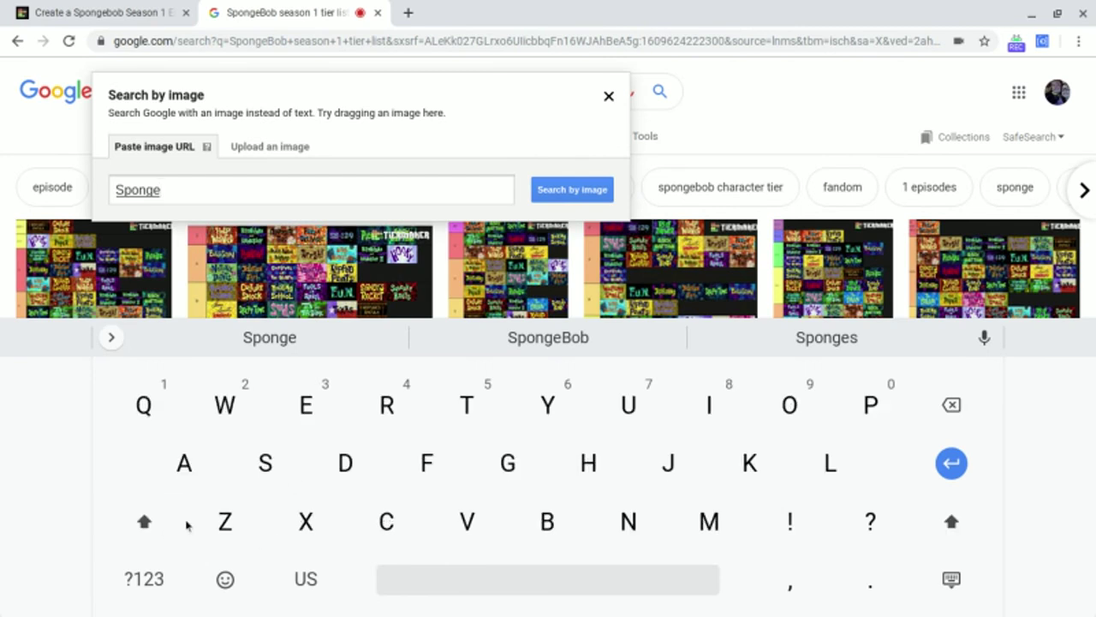
left_click(538, 533)
left_click(807, 404)
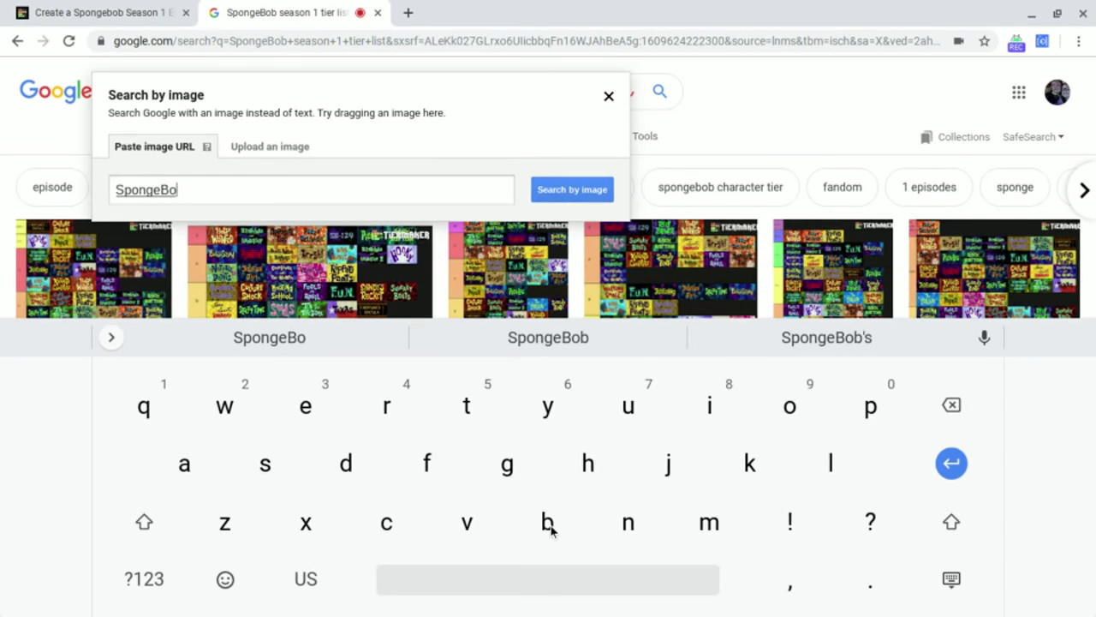
left_click(548, 522)
left_click(514, 572)
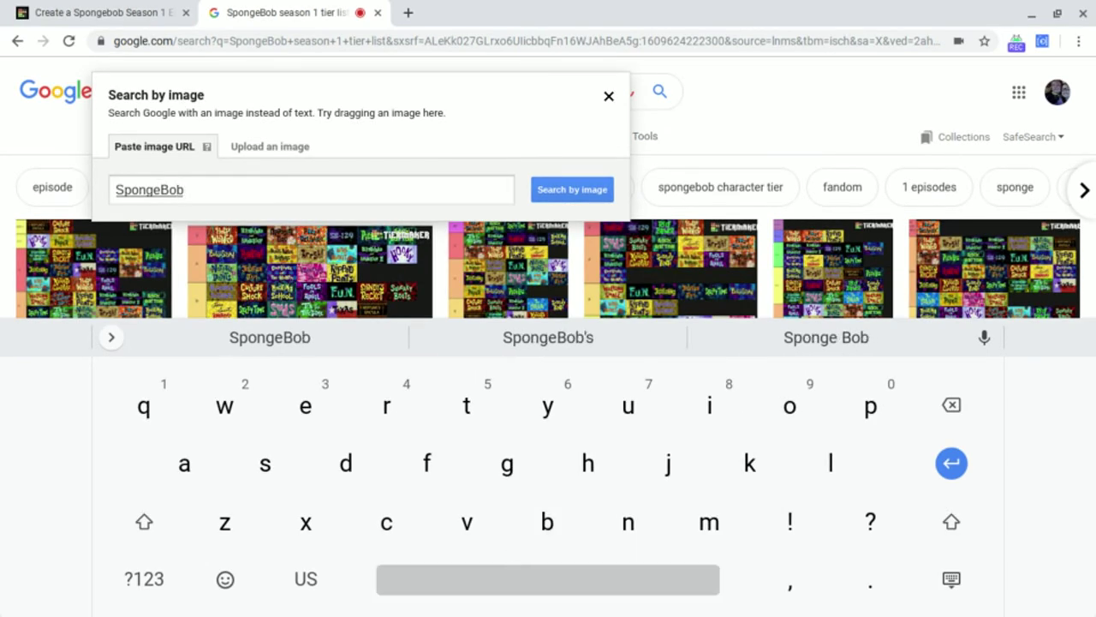
Step: Add 'SquarePants ' to the image address, fixing a stray P along the way
left_click(145, 522)
left_click(267, 470)
left_click(157, 408)
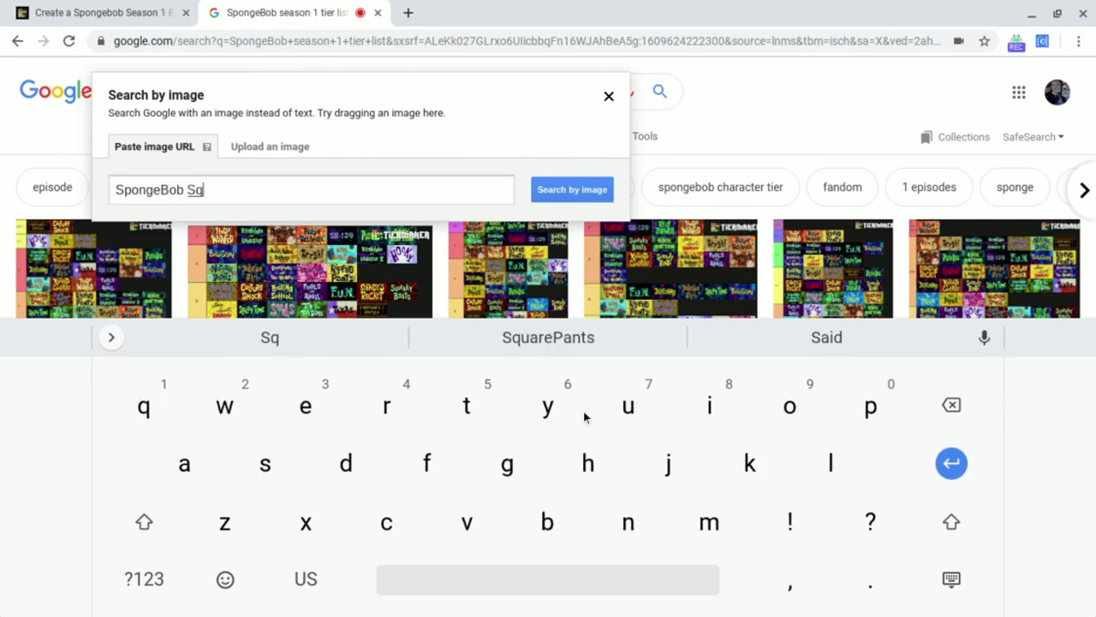
left_click(605, 415)
left_click(175, 462)
left_click(382, 417)
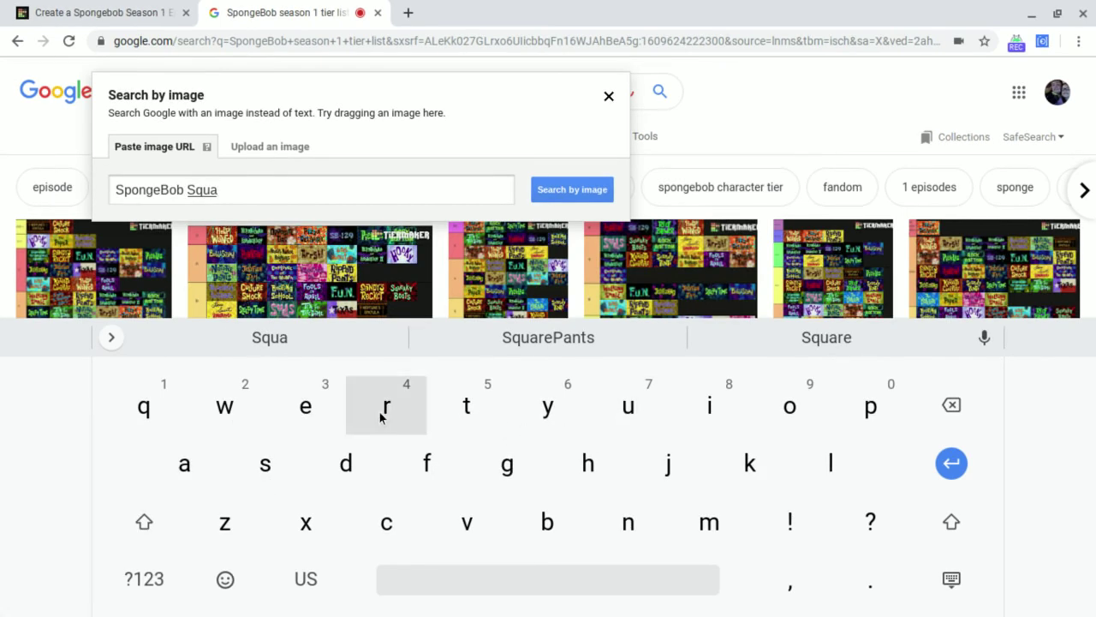
left_click(325, 420)
left_click(547, 338)
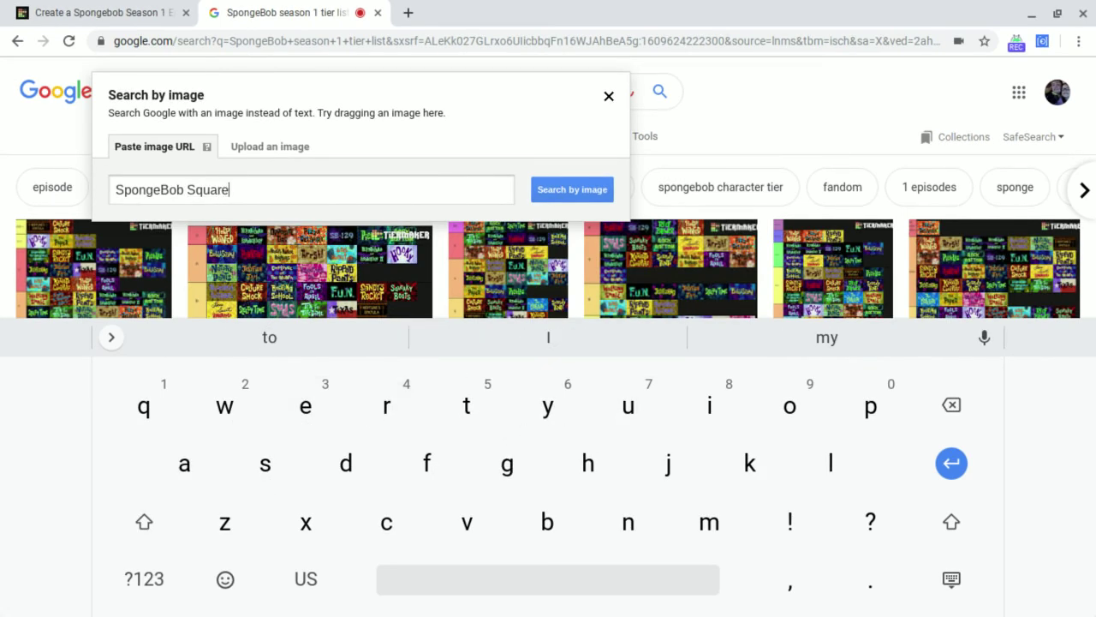
left_click(146, 524)
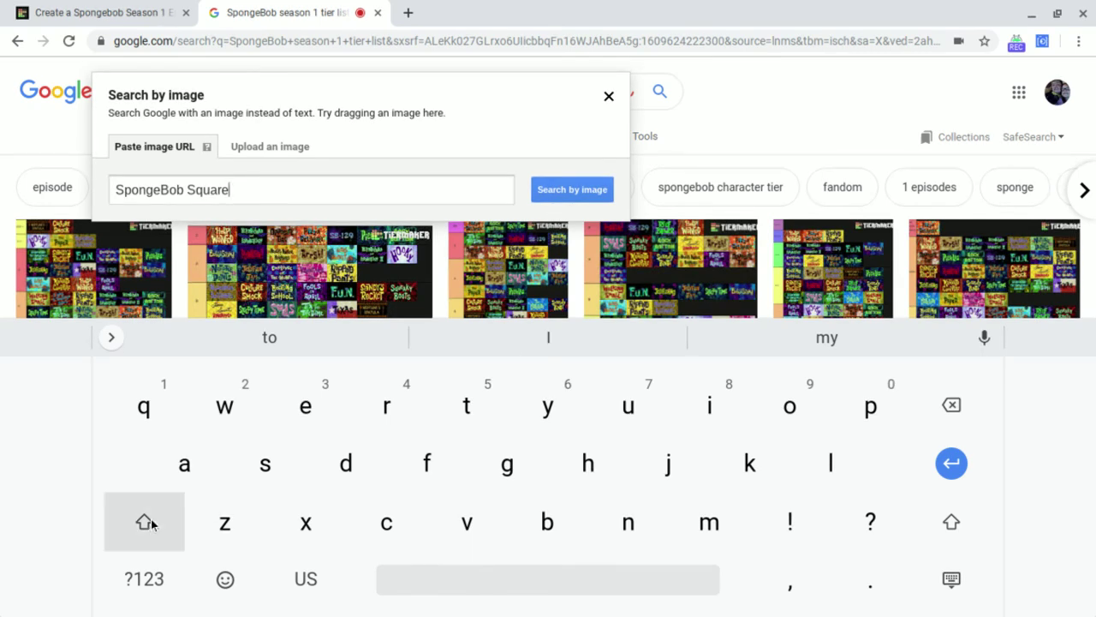
left_click(865, 406)
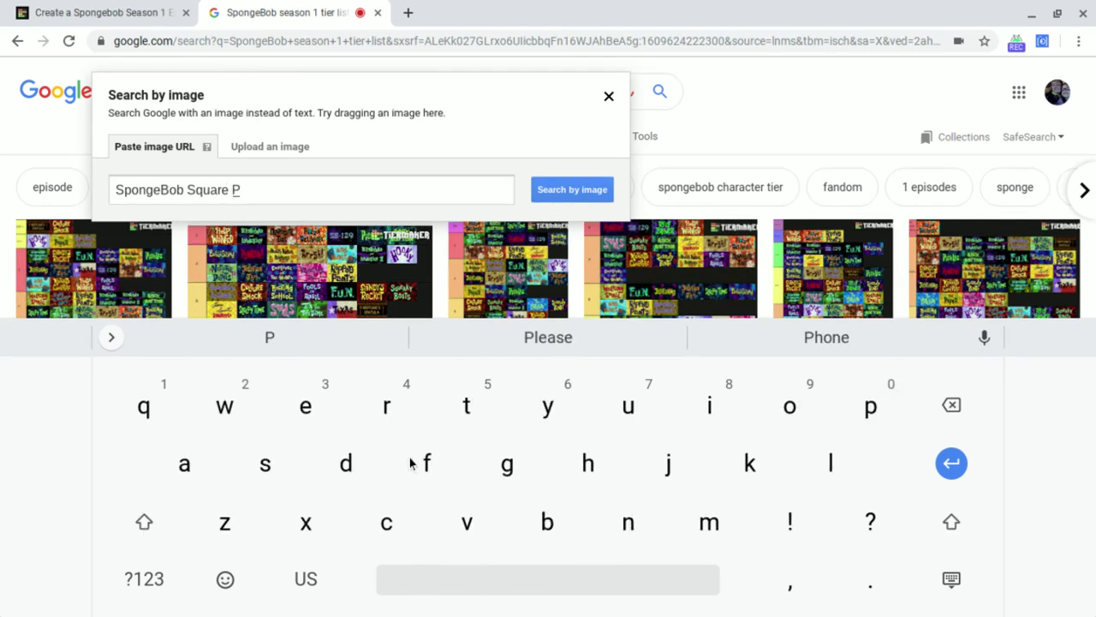
key("BackSpace")
key("BackSpace")
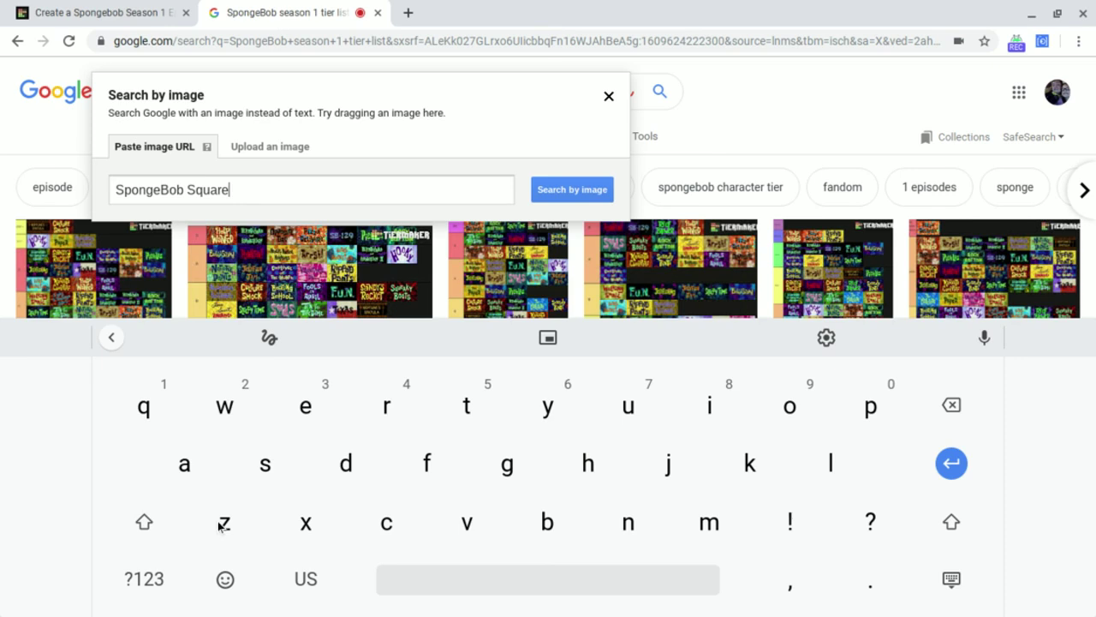
left_click(144, 523)
left_click(867, 406)
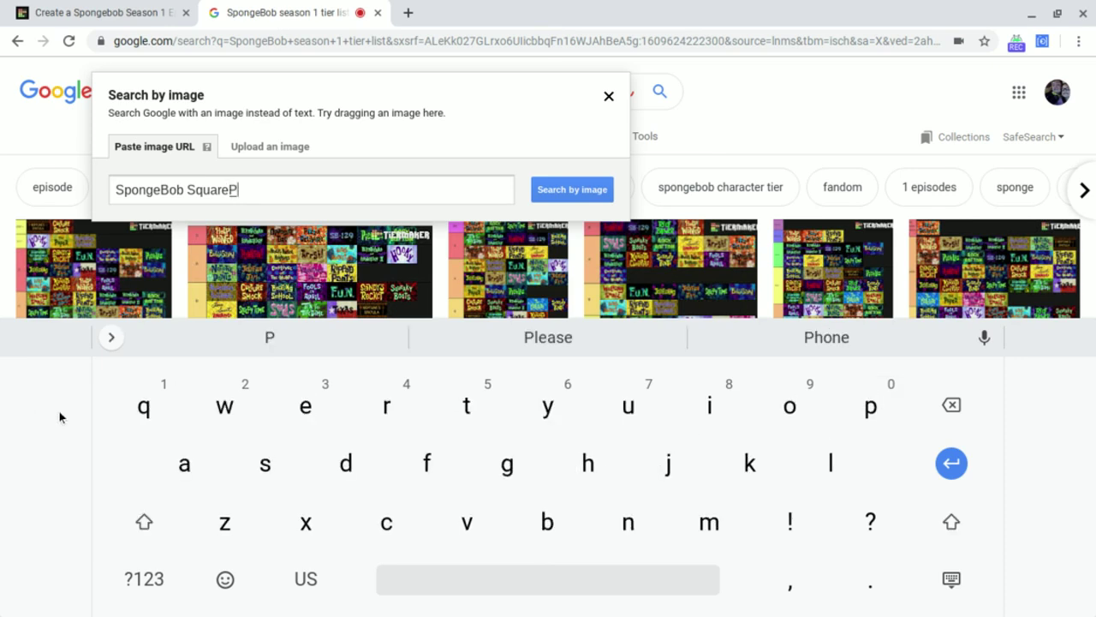
left_click(181, 474)
left_click(628, 521)
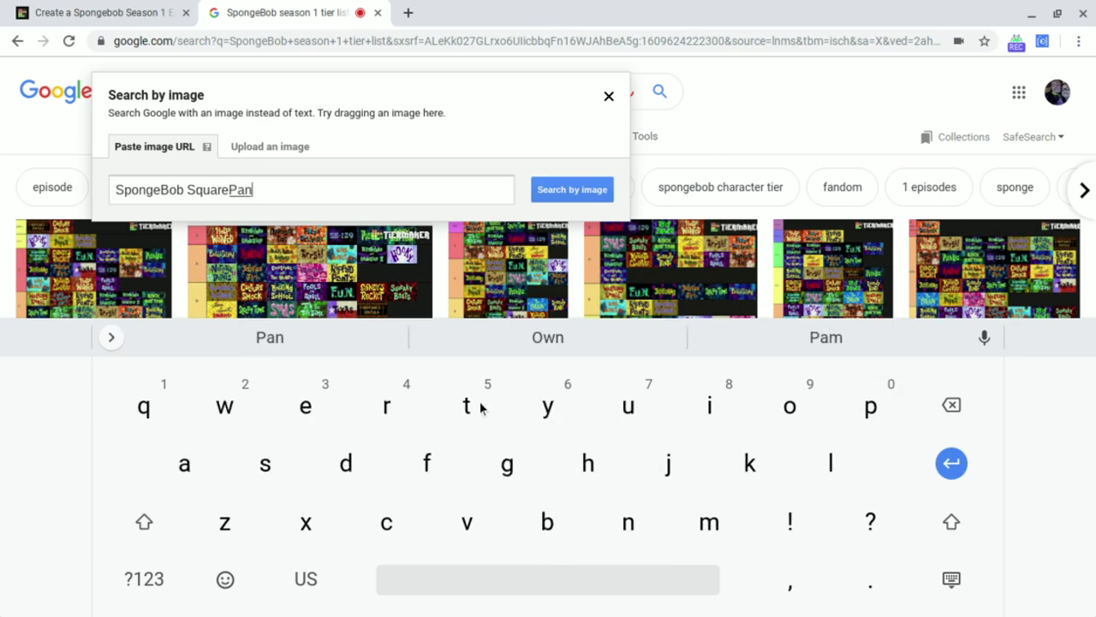
left_click(484, 410)
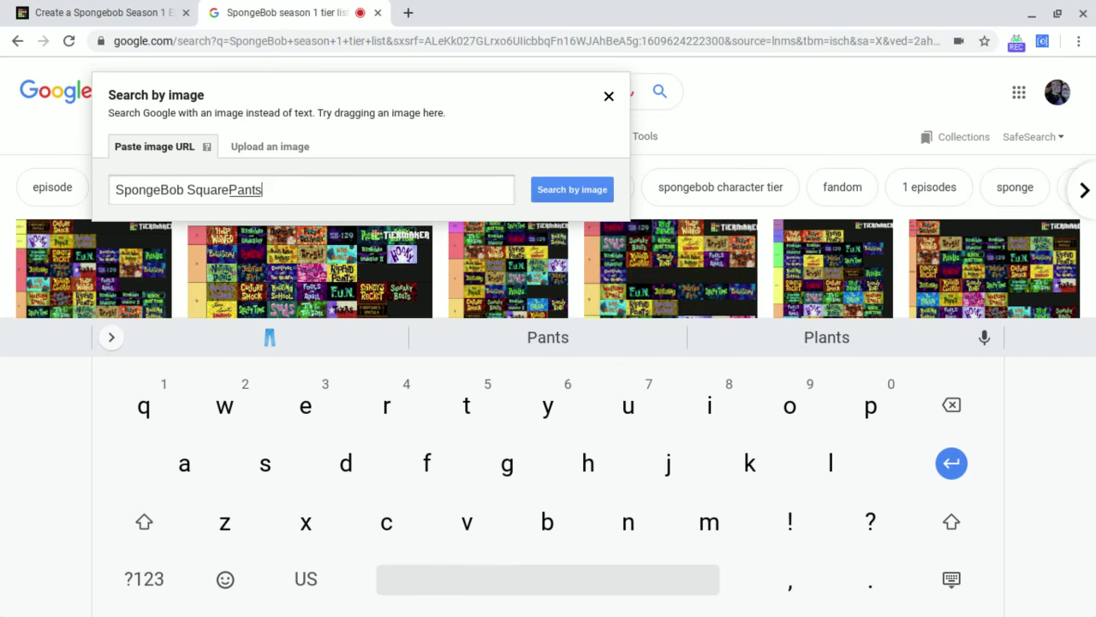
left_click(548, 579)
Step: Finish the image address with 'Season 1 '
left_click(144, 523)
left_click(267, 463)
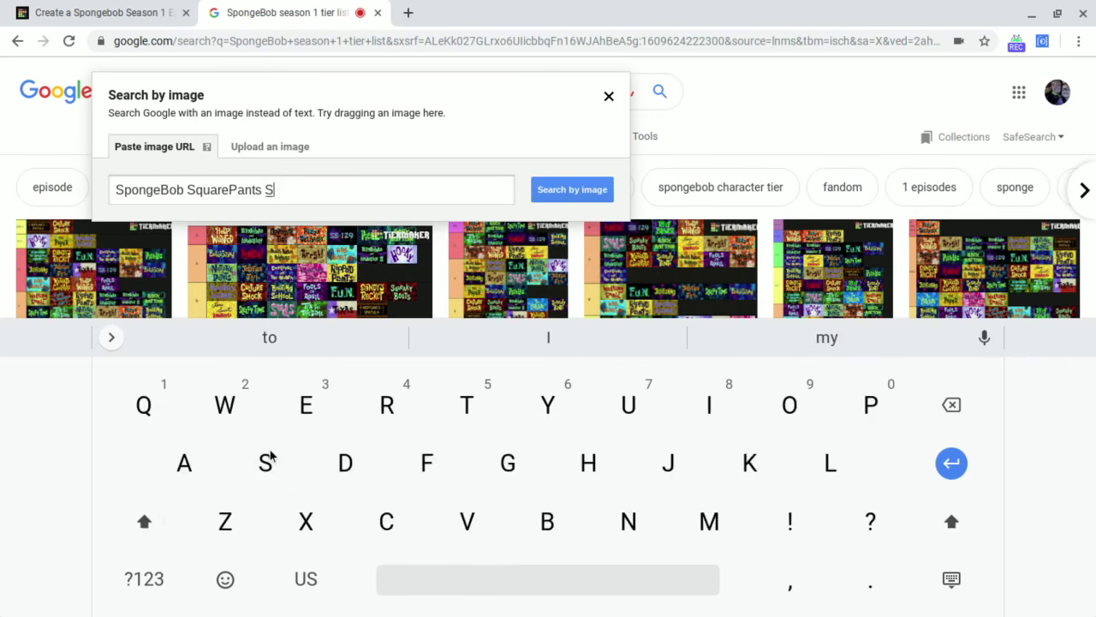
left_click(330, 402)
left_click(213, 464)
left_click(278, 464)
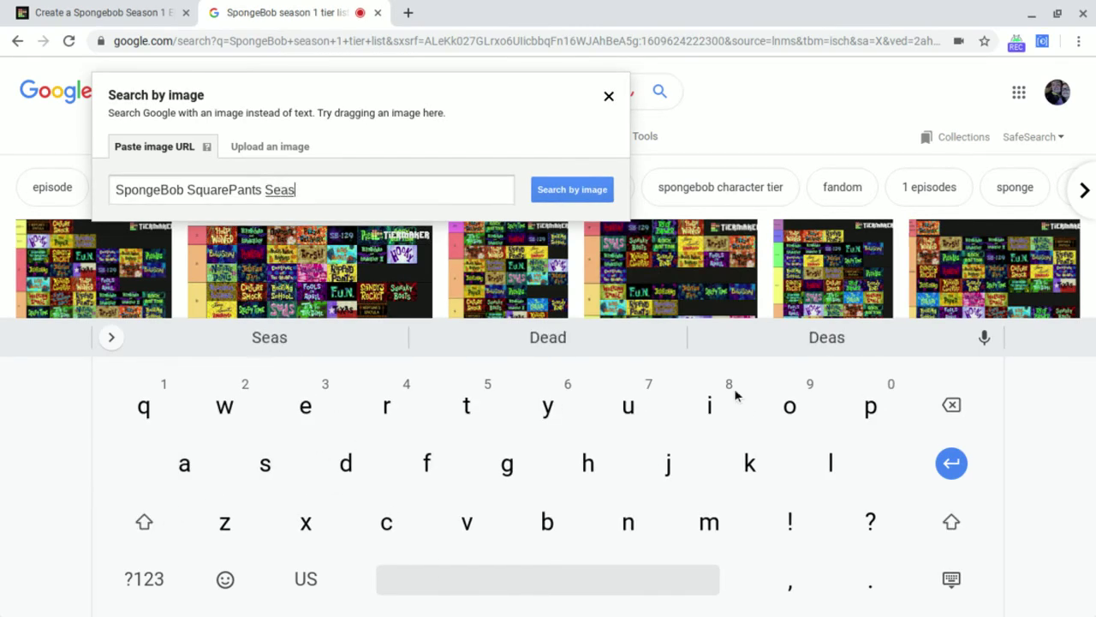
left_click(787, 406)
left_click(644, 516)
left_click(592, 579)
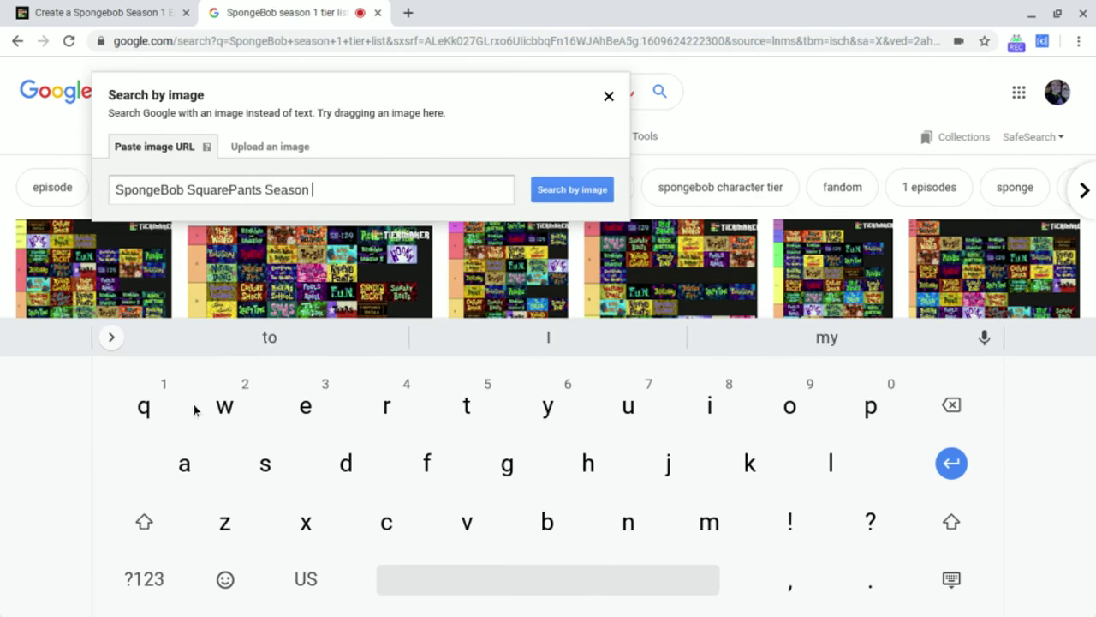
left_click(146, 578)
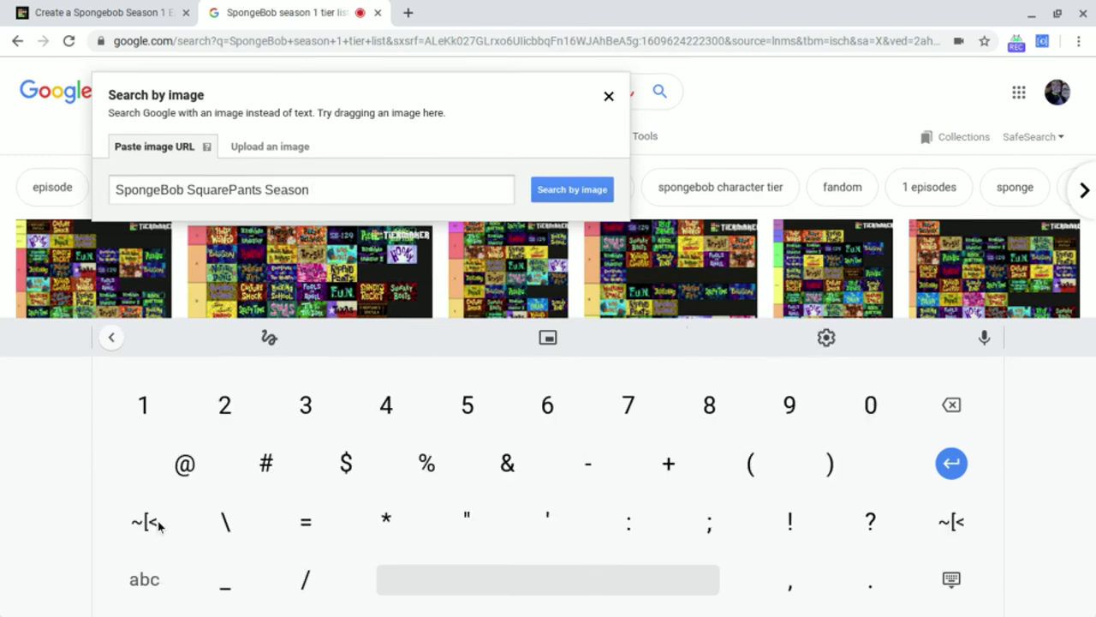
left_click(144, 406)
left_click(146, 579)
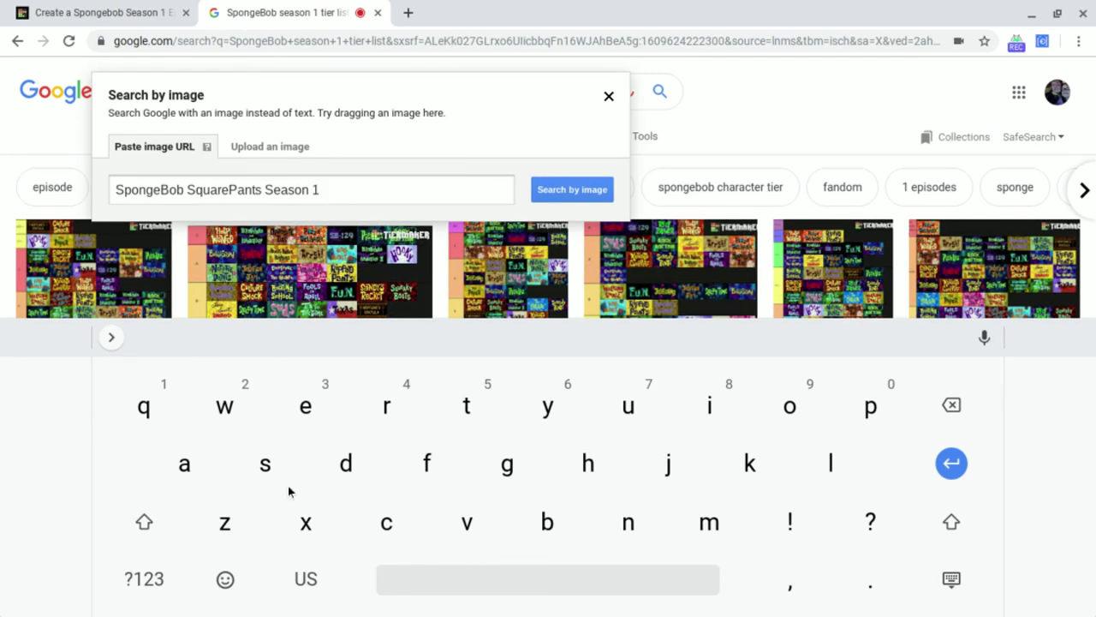
left_click(579, 589)
Step: Append 'Tier List' to the image address, then backspace it down to 'SpongeBob Sq'
left_click(144, 522)
left_click(465, 404)
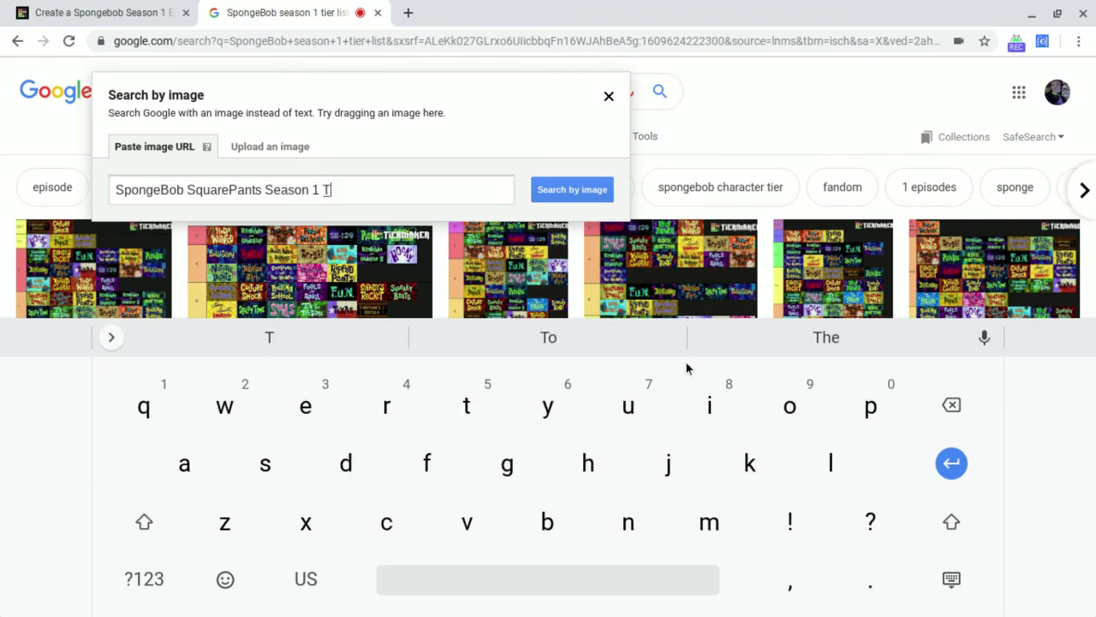
left_click(722, 398)
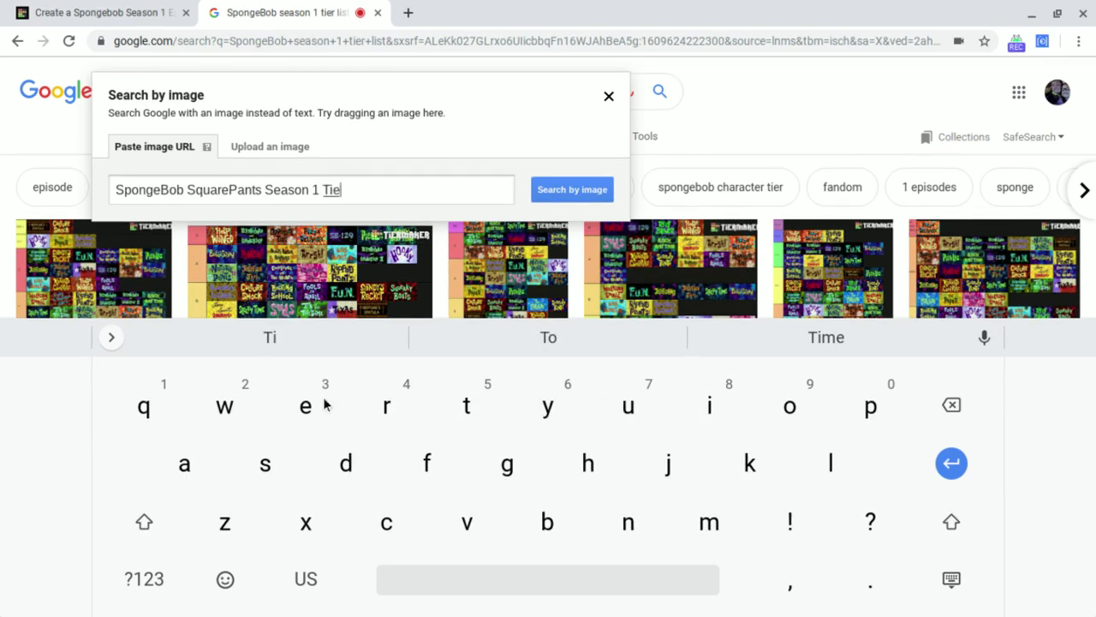
left_click(372, 400)
left_click(481, 569)
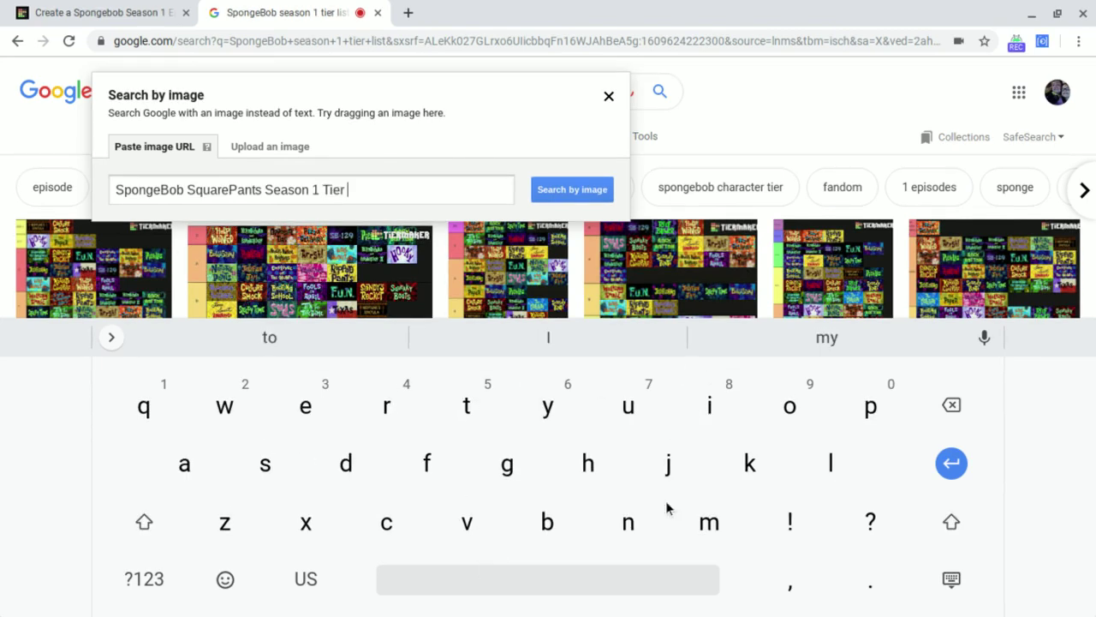
left_click(137, 524)
left_click(820, 467)
left_click(706, 411)
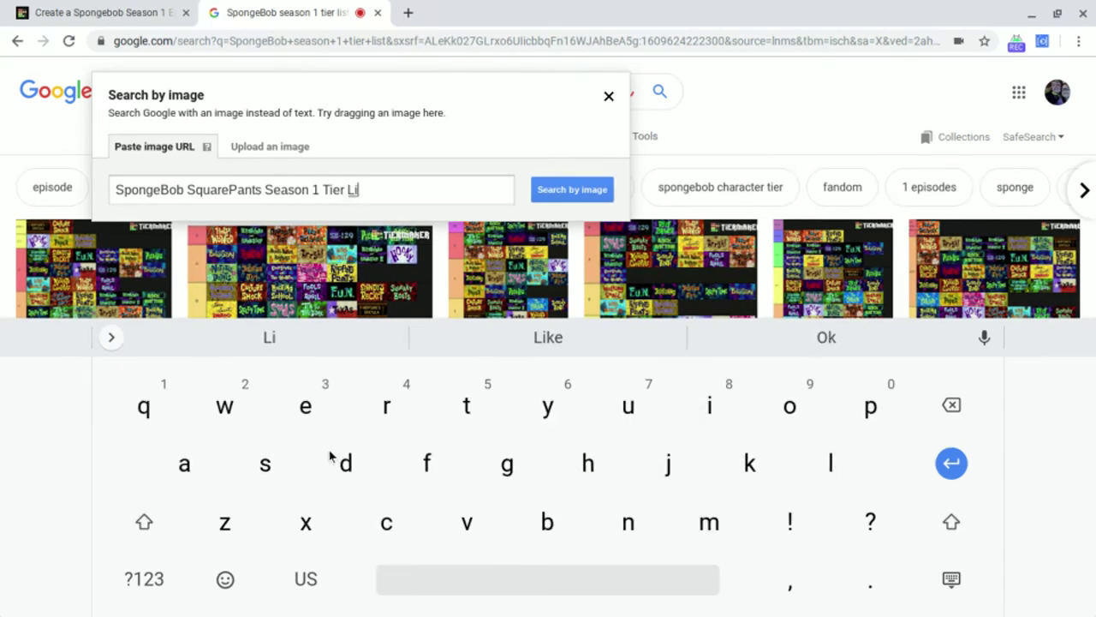
left_click(265, 464)
left_click(467, 409)
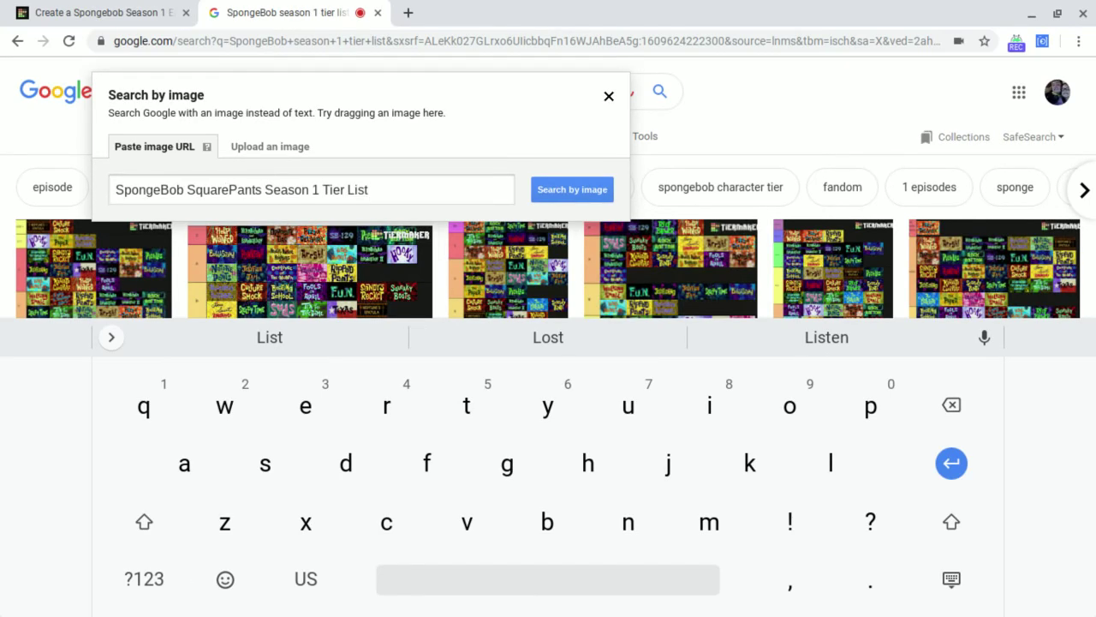
key("BackSpace")
key("BackSpace")
key("BackSpace")
key("BackSpace")
key("BackSpace")
key("BackSpace")
key("BackSpace")
key("BackSpace")
key("BackSpace")
key("BackSpace")
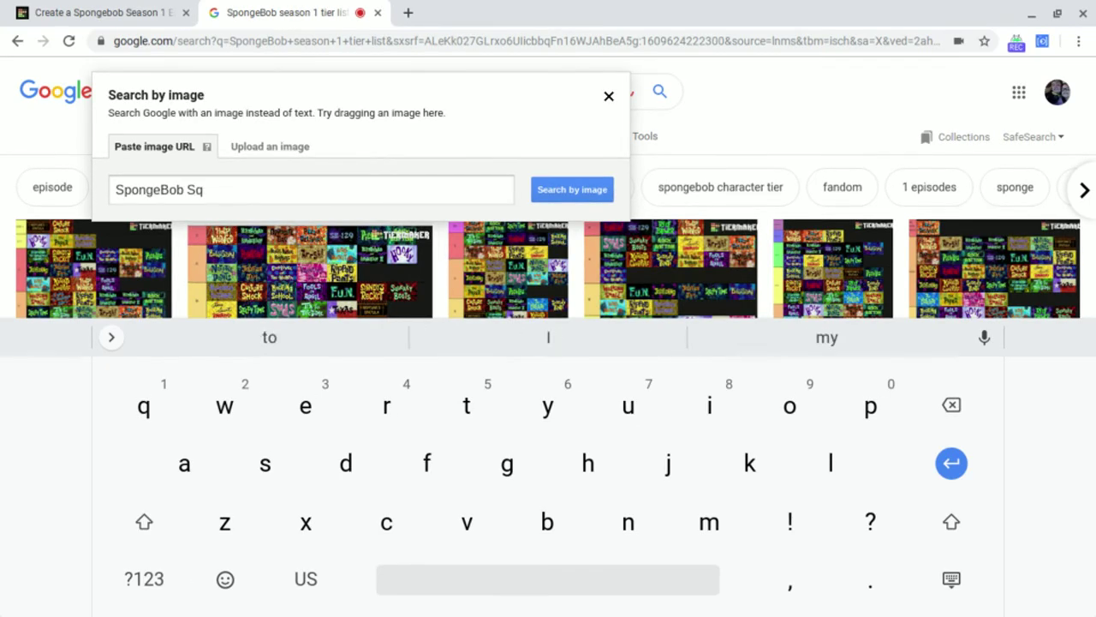
key("BackSpace")
key("BackSpace")
key("BackSpace")
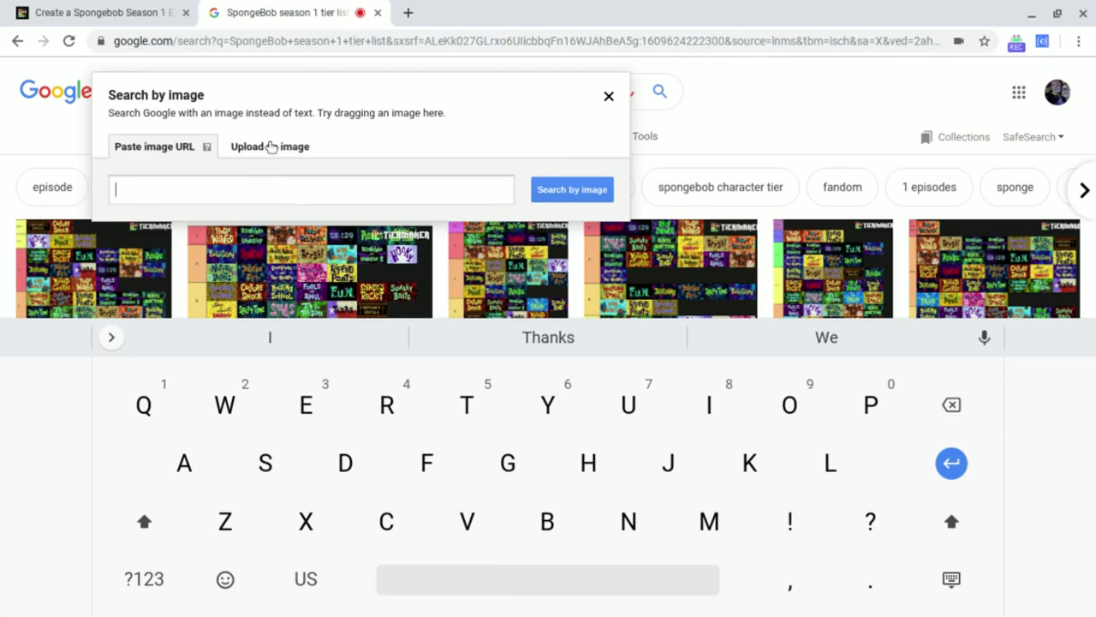
Step: Upload my-image.png from Downloads to Search by image and view the Images results
left_click(270, 147)
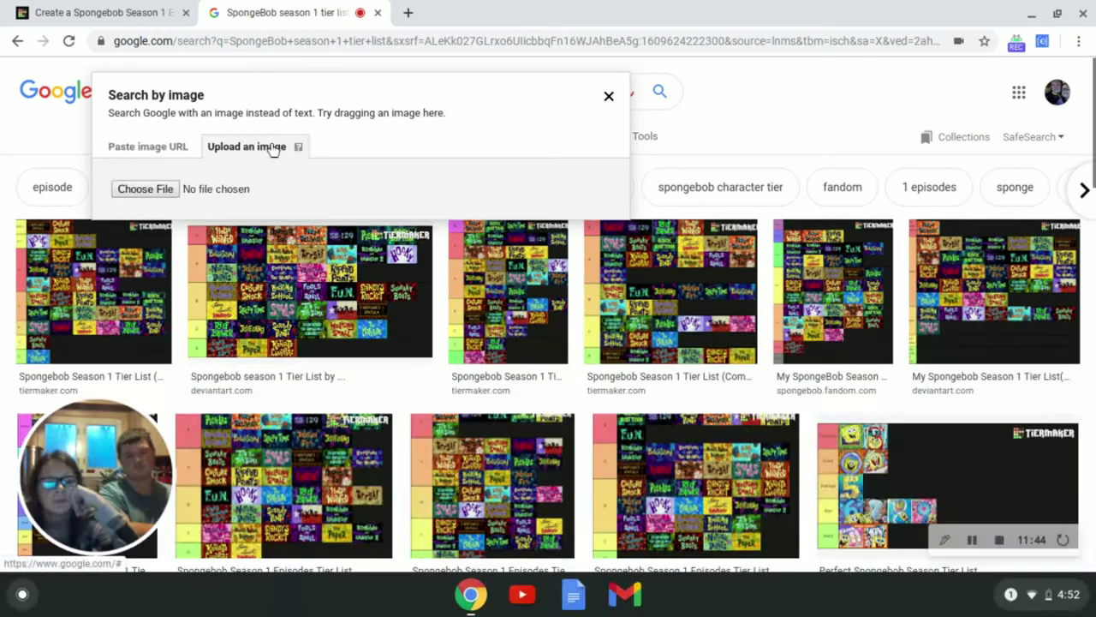
left_click(126, 195)
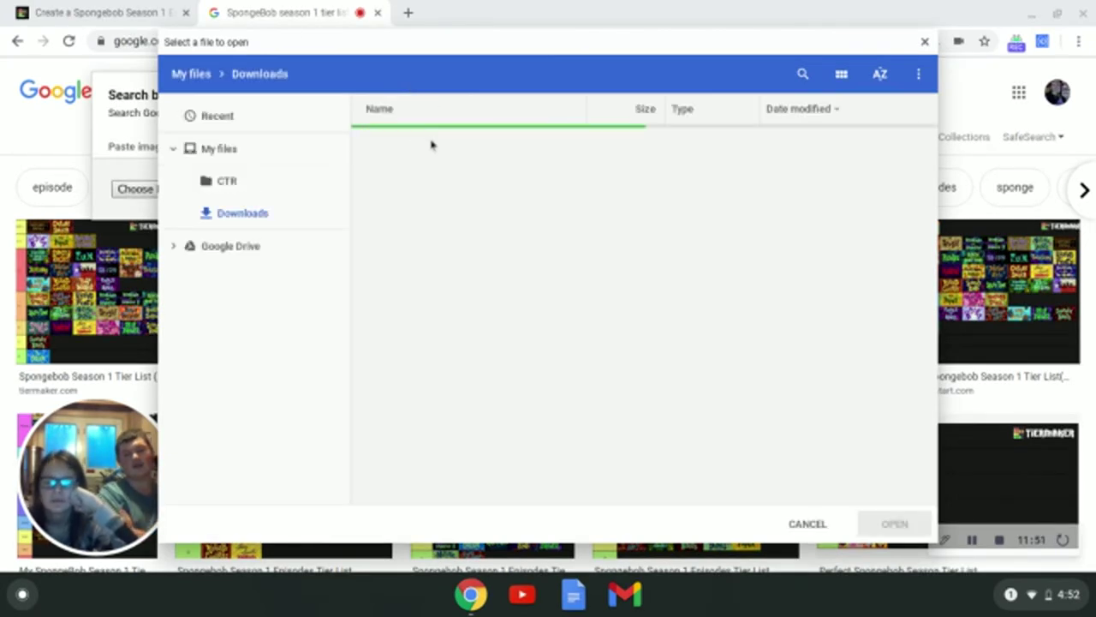
left_click(445, 146)
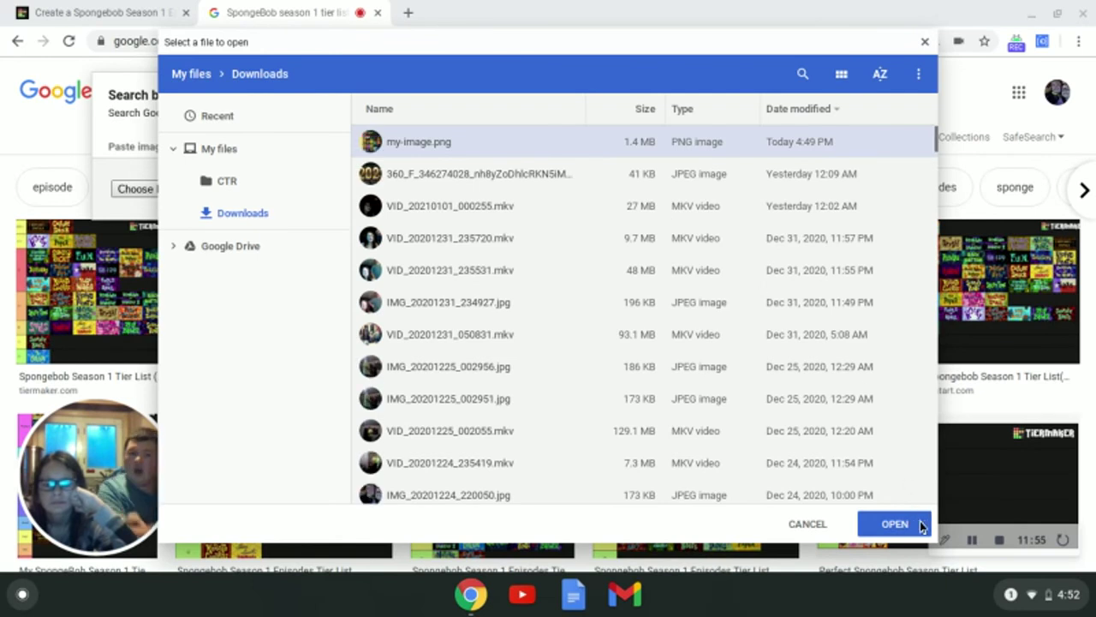
left_click(915, 520)
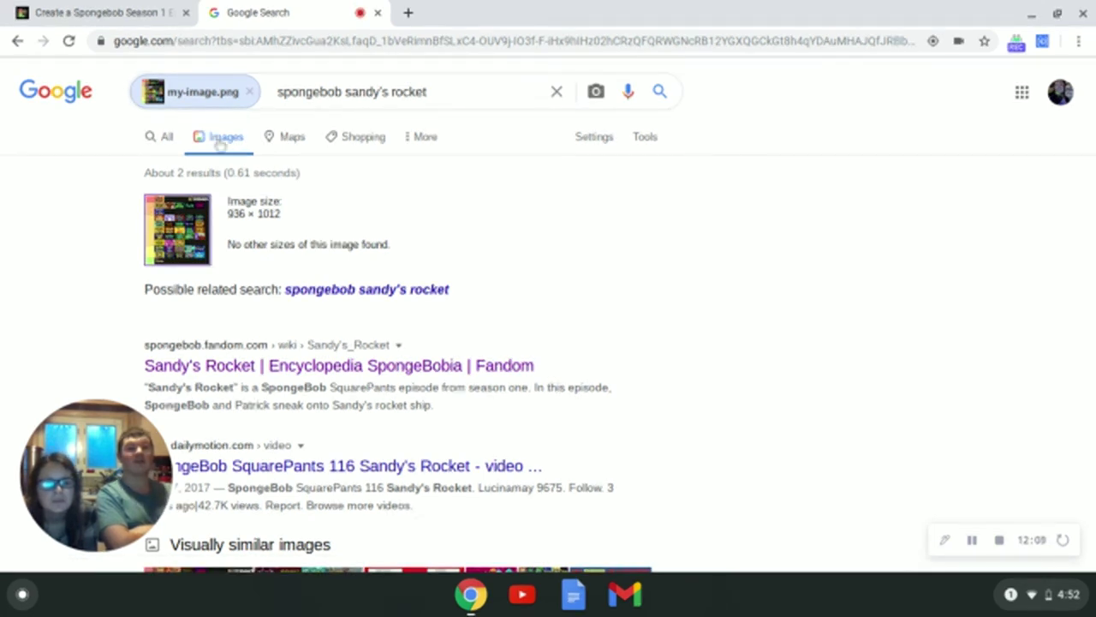
left_click(169, 138)
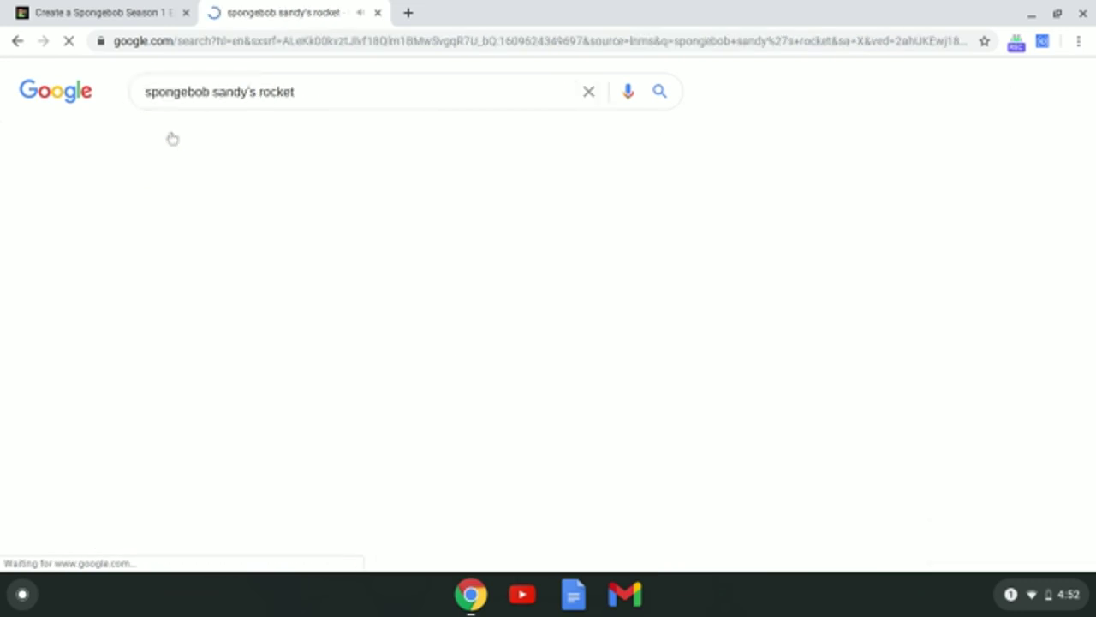
Step: Change the Google Images search from sandy's rocket to 'spongebob season 1 tier list'
left_click(292, 150)
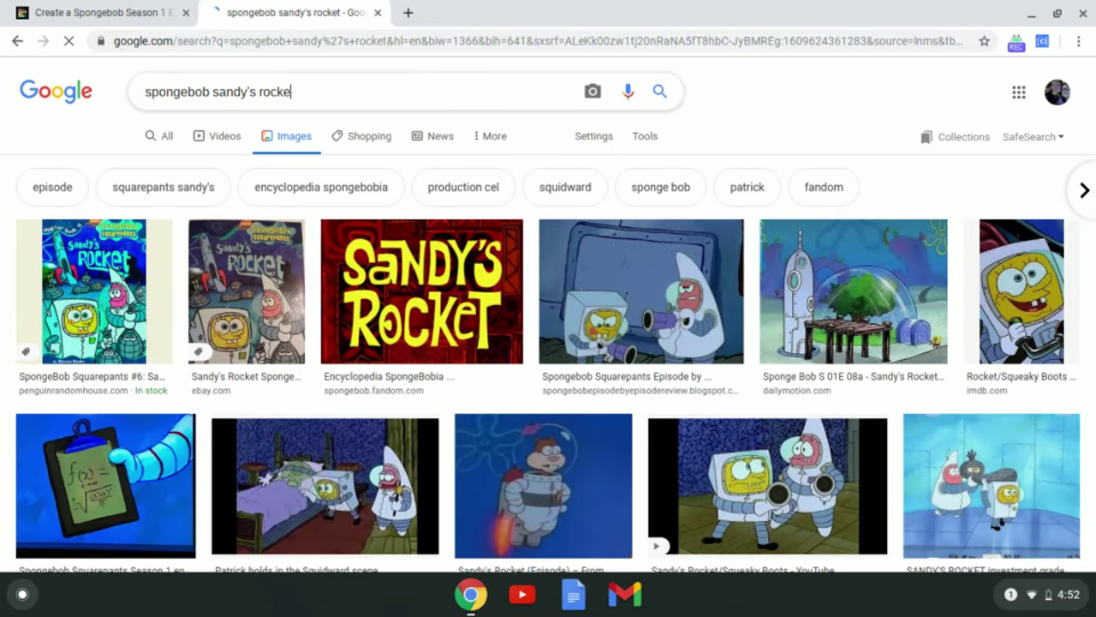
key("BackSpace")
key("BackSpace")
key("BackSpace")
key("BackSpace")
key("BackSpace")
key("BackSpace")
key("BackSpace")
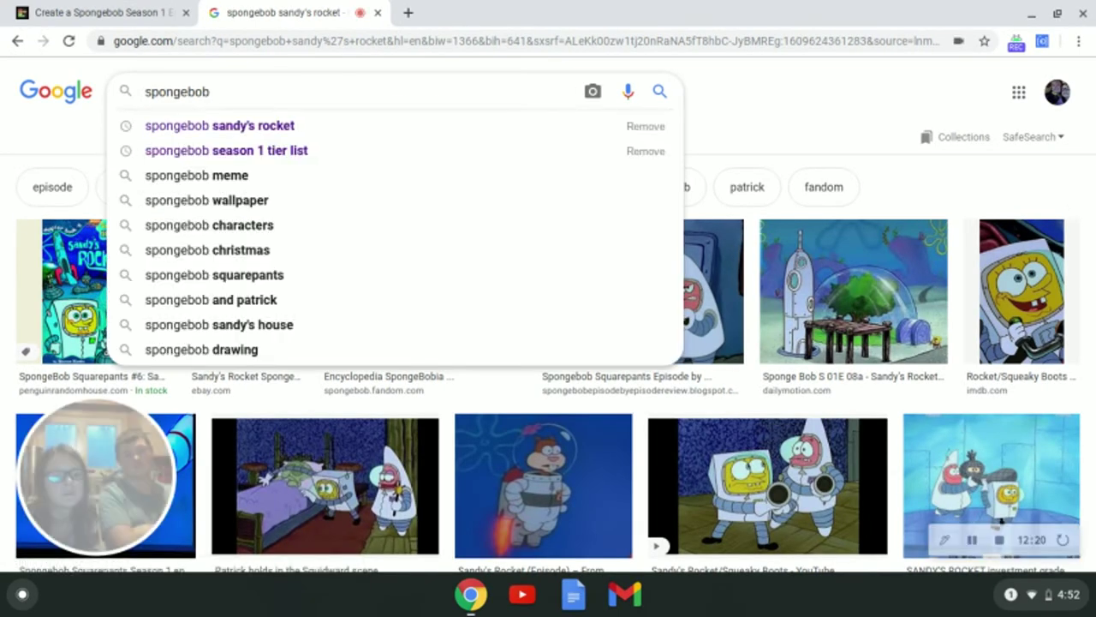
type(" s")
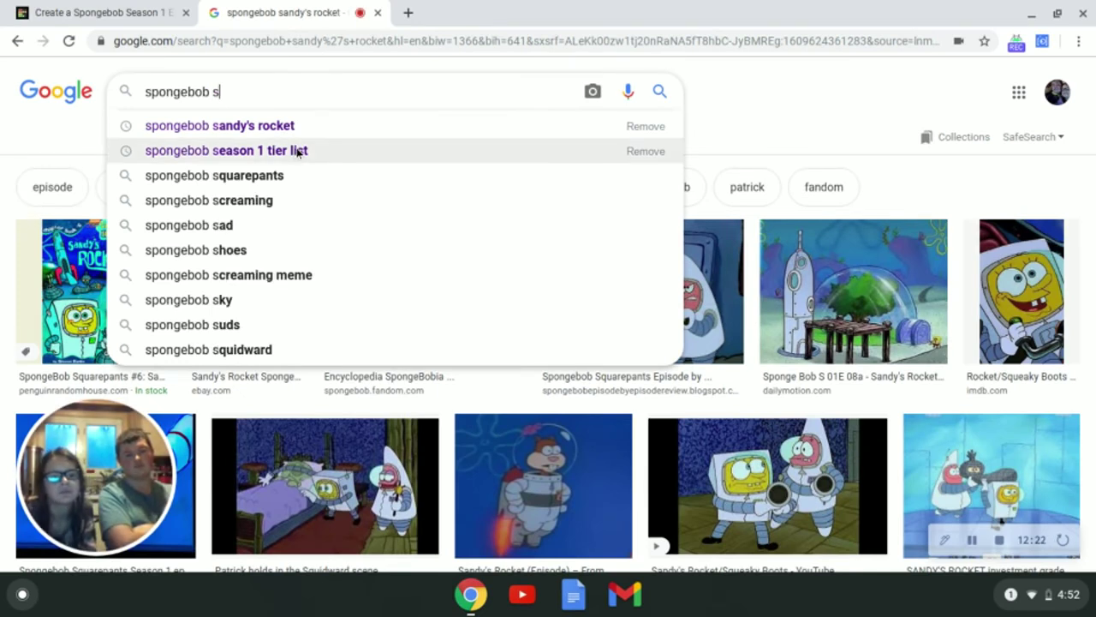
left_click(298, 152)
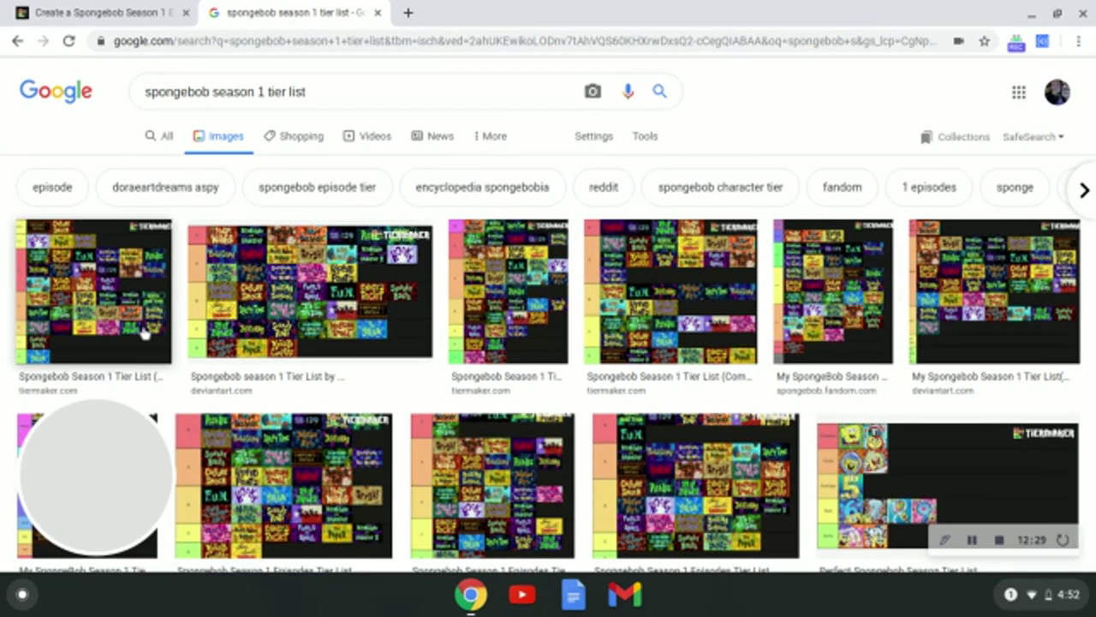
Step: Browse the season 1 tier list image results, then close the Google Images tab
scroll(206, 268, "down", 1)
scroll(207, 266, "down", 1)
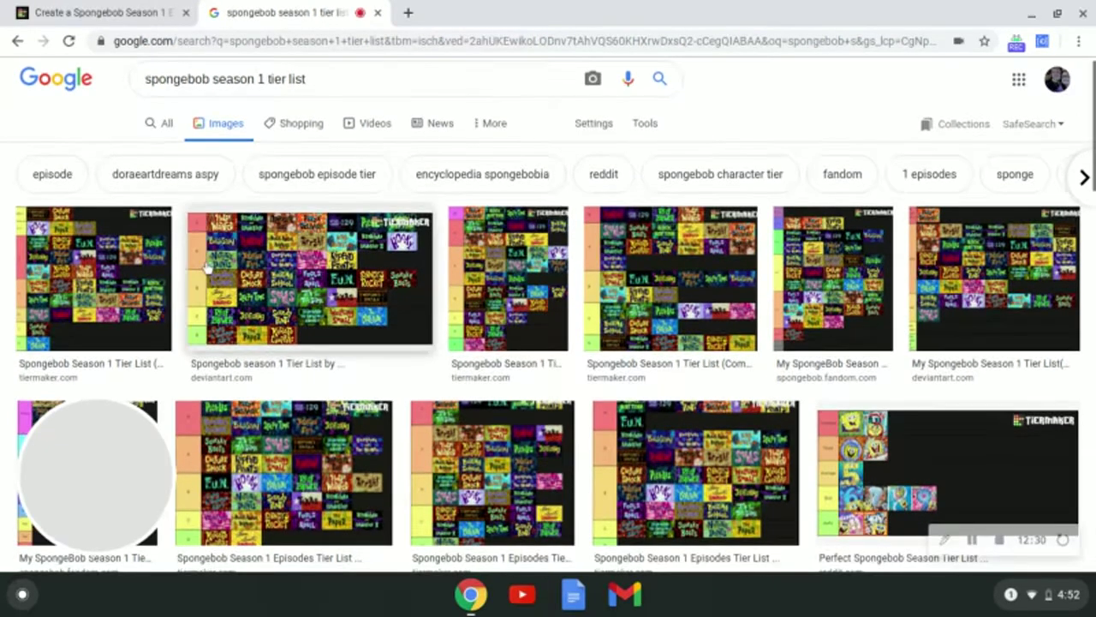
scroll(205, 268, "down", 2)
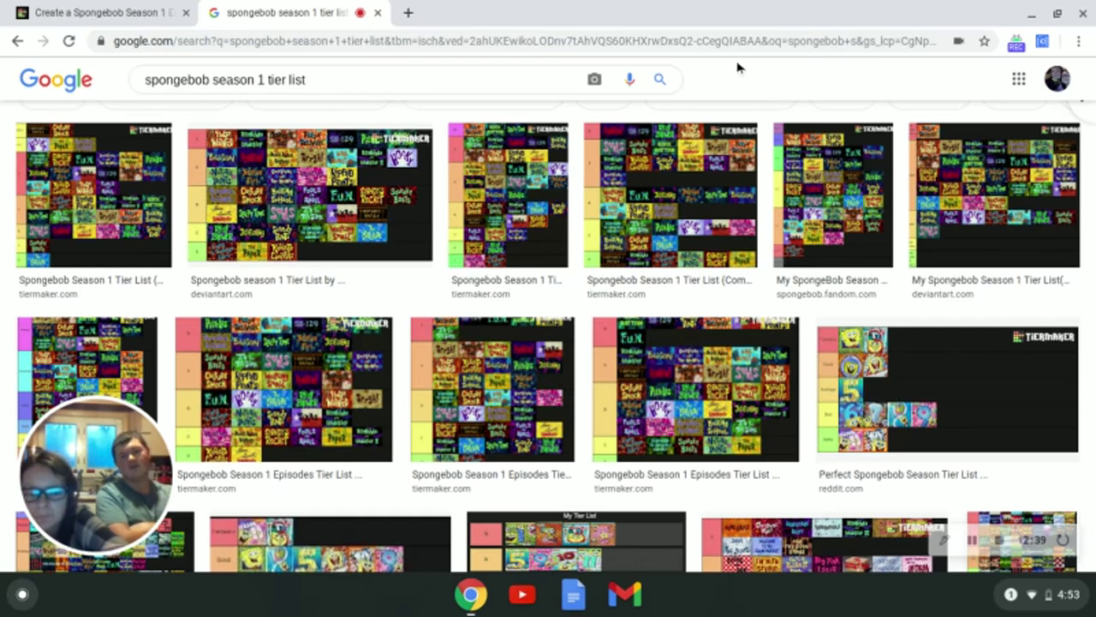
left_click(379, 12)
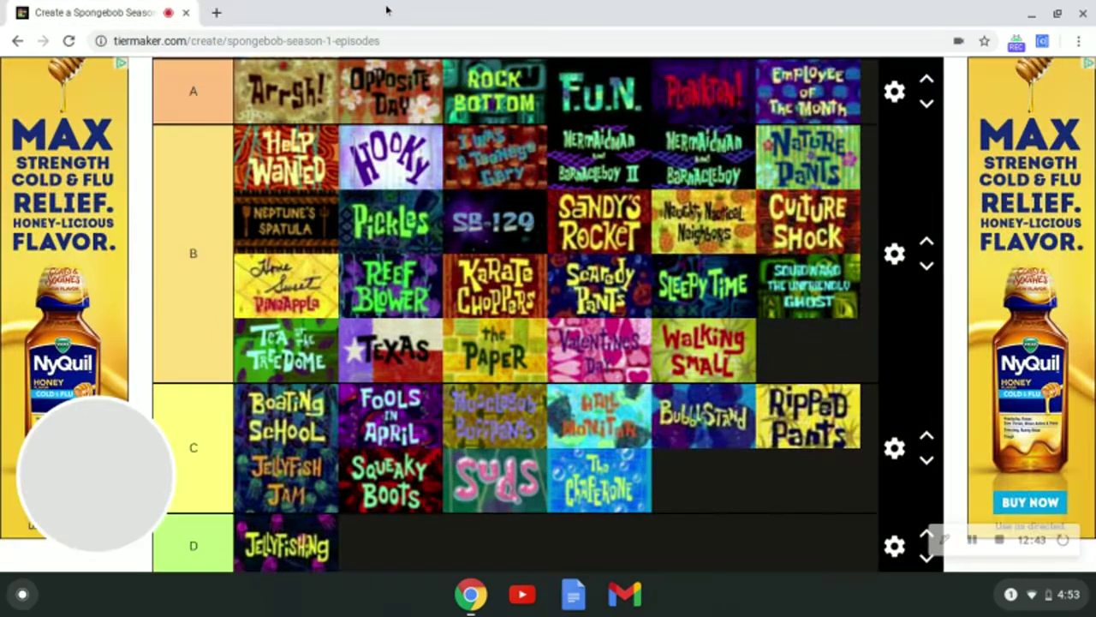